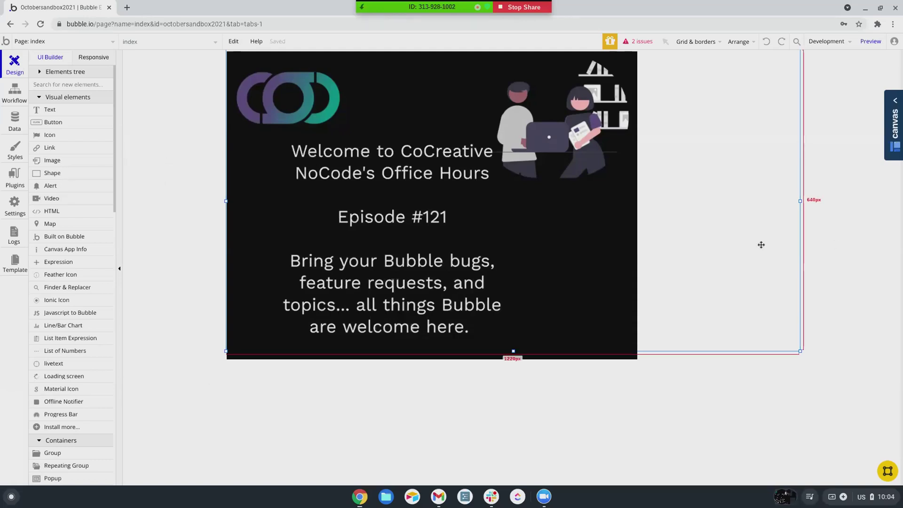
Step: Stop screen sharing and switch setting_business_owner to the 375px phone preview, showing overlapping tab labels
{"action": "left_click", "coordinate": [534, 10]}
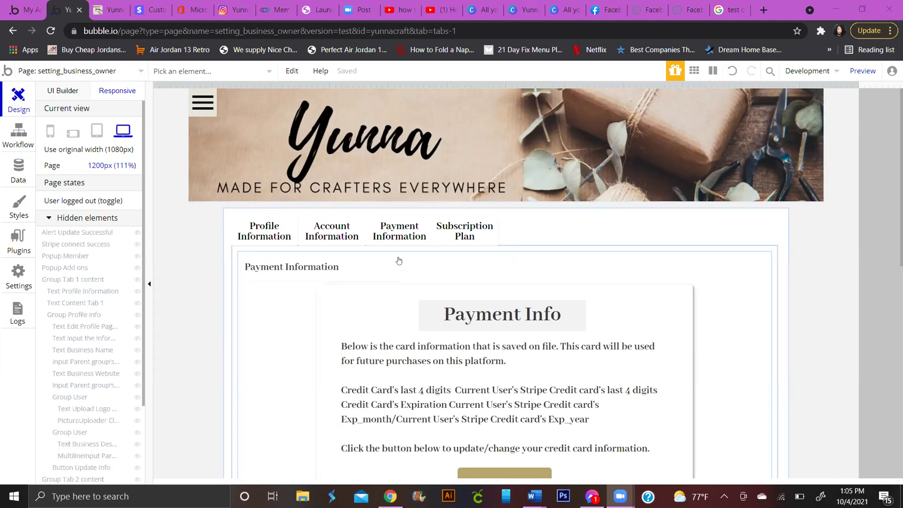
{"action": "scroll", "coordinate": [41, 286], "scroll_direction": "down", "scroll_amount": 2}
{"action": "scroll", "coordinate": [42, 285], "scroll_direction": "down", "scroll_amount": 1}
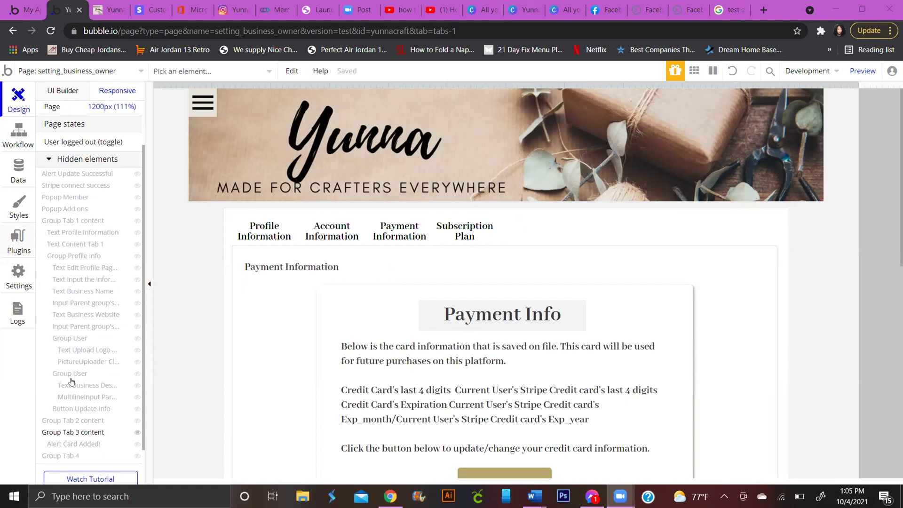
{"action": "scroll", "coordinate": [42, 282], "scroll_direction": "down", "scroll_amount": 3}
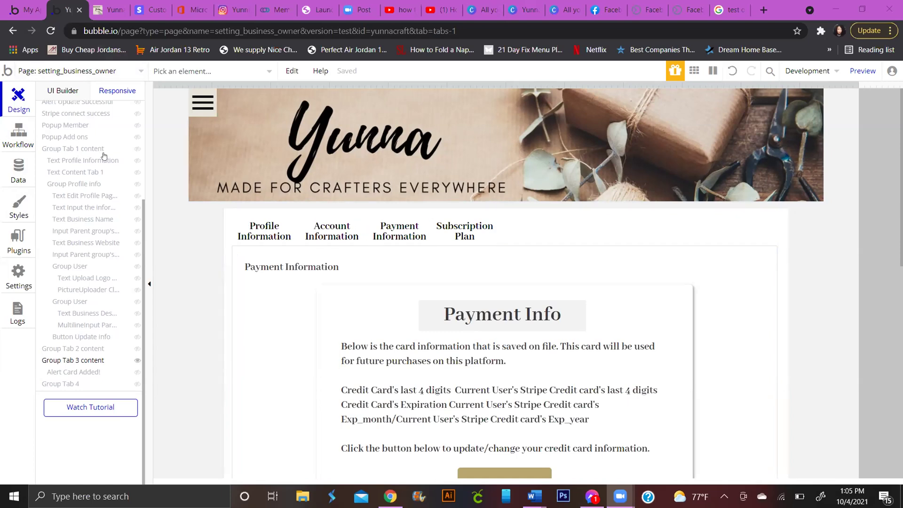
{"action": "scroll", "coordinate": [102, 153], "scroll_direction": "up", "scroll_amount": 5}
{"action": "left_click", "coordinate": [49, 133]}
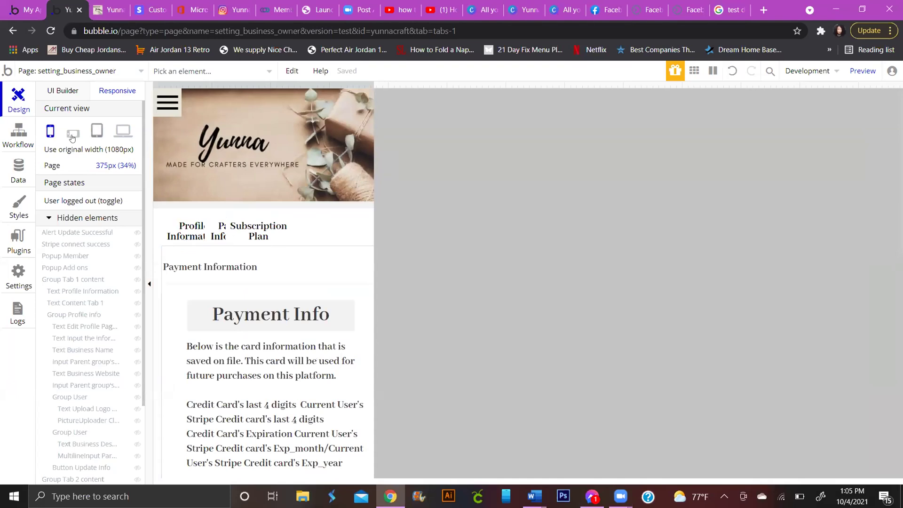
Step: Try the tablet preview, then reveal Group Tab 4's content from the Hidden elements list
{"action": "left_click", "coordinate": [97, 133]}
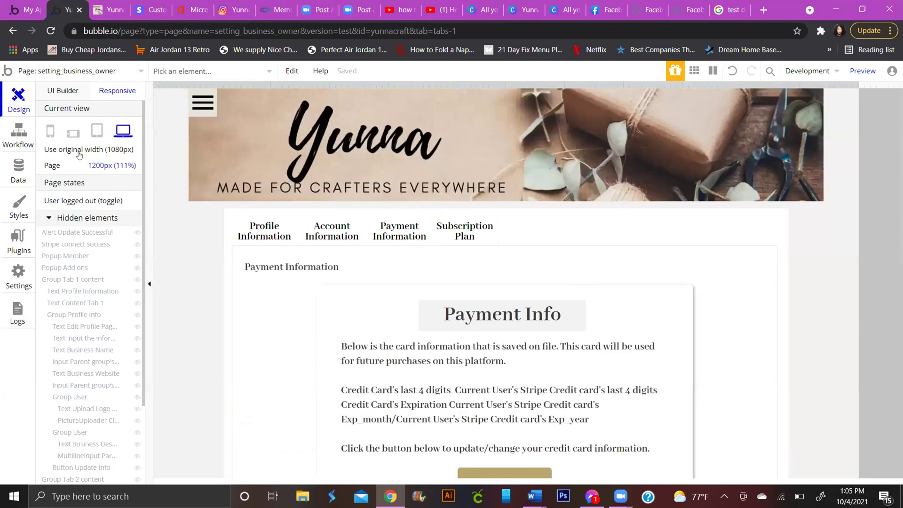
{"action": "scroll", "coordinate": [186, 248], "scroll_direction": "down", "scroll_amount": 5}
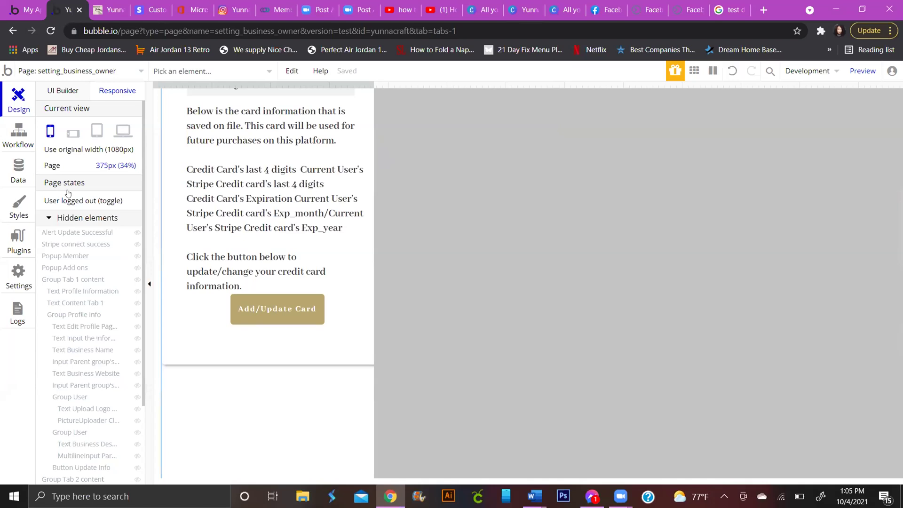
{"action": "scroll", "coordinate": [79, 248], "scroll_direction": "down", "scroll_amount": 1}
{"action": "scroll", "coordinate": [79, 248], "scroll_direction": "down", "scroll_amount": 3}
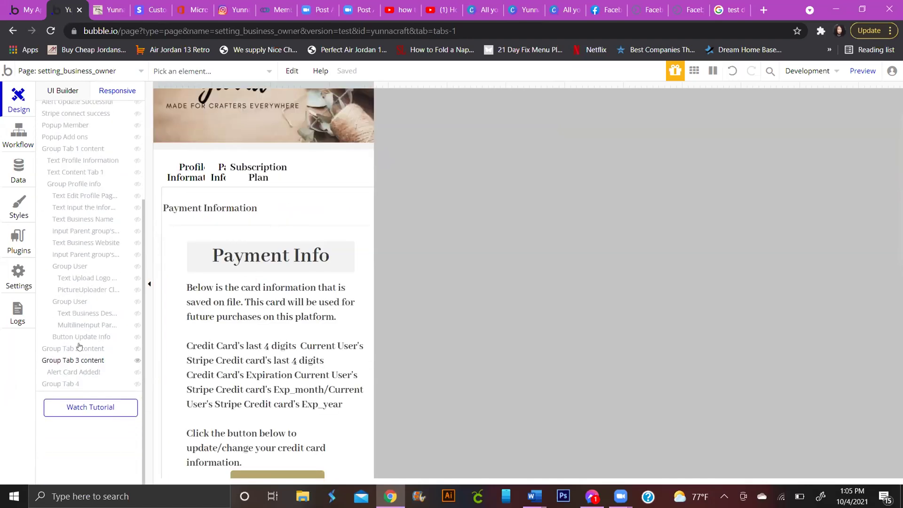
{"action": "left_click", "coordinate": [72, 384]}
Step: Select the Subscription Plan button to bring up its responsive settings
{"action": "scroll", "coordinate": [111, 343], "scroll_direction": "up", "scroll_amount": 3}
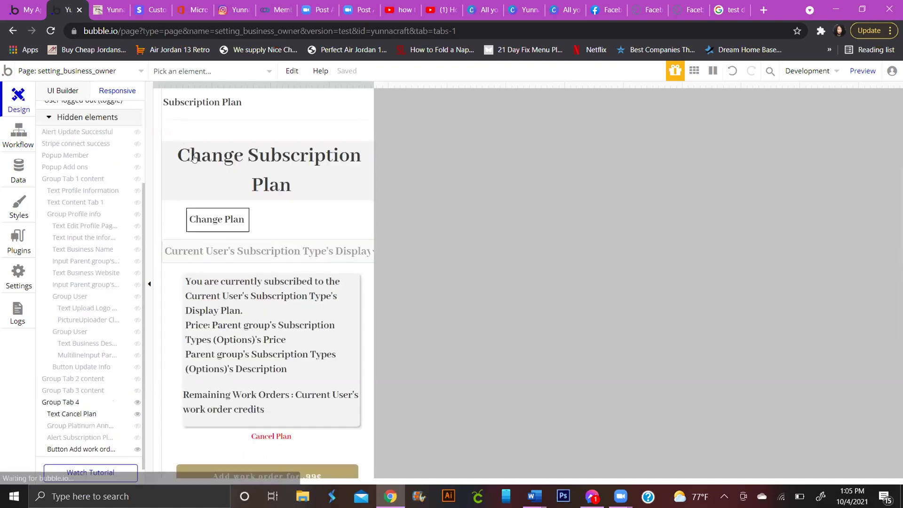
{"action": "scroll", "coordinate": [265, 282], "scroll_direction": "up", "scroll_amount": 4}
{"action": "left_click", "coordinate": [258, 235]}
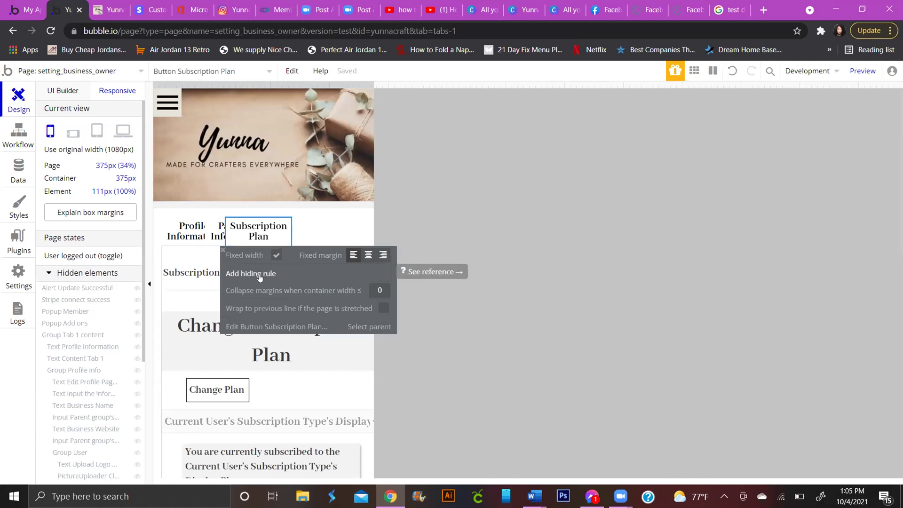
Step: Start a hiding rule for the Subscription Plan button, recheck mobile, then return to desktop UI Builder
{"action": "left_click", "coordinate": [259, 275]}
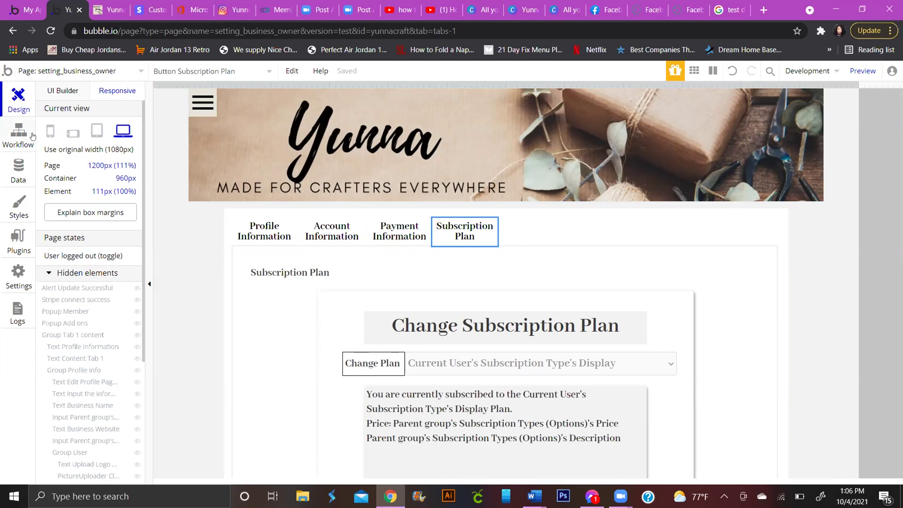
{"action": "left_click", "coordinate": [49, 133]}
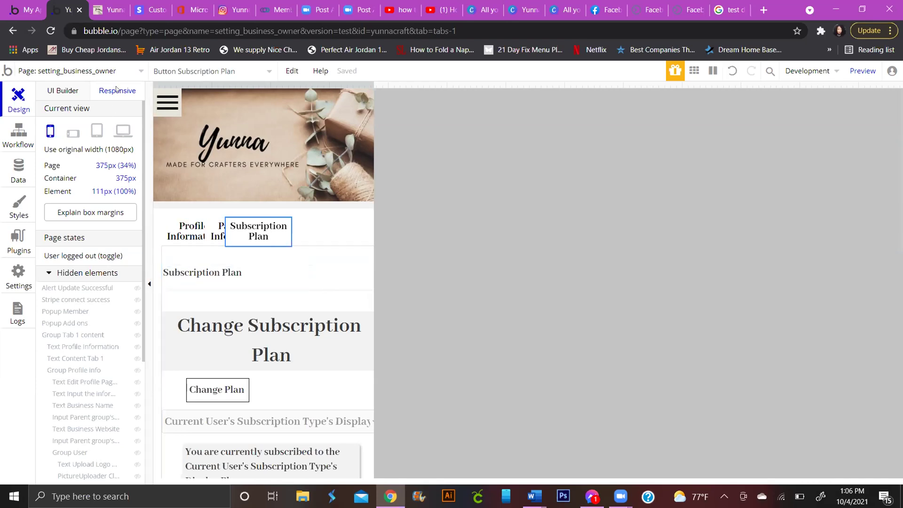
{"action": "left_click", "coordinate": [66, 90]}
Step: Group the Profile, Account, Payment and Subscription Plan tab buttons into Group M and check mobile view
{"action": "left_click", "coordinate": [489, 217]}
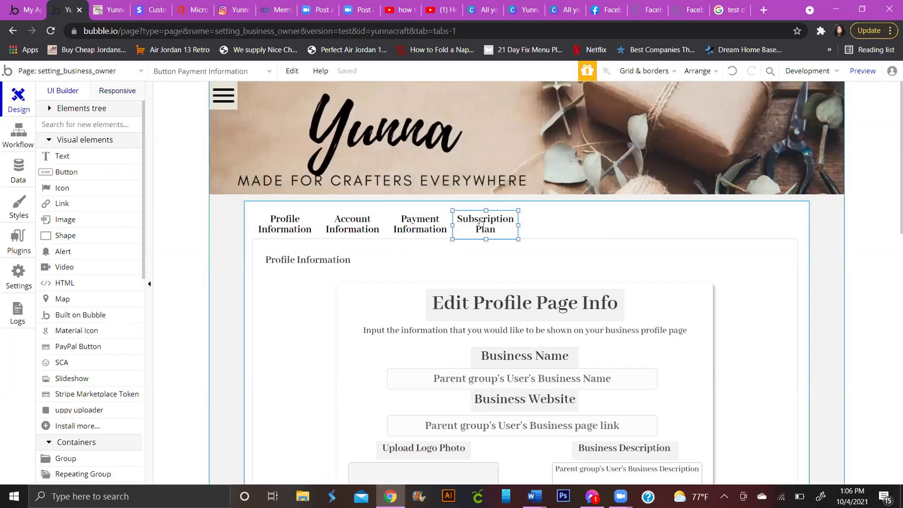
{"action": "left_click", "coordinate": [414, 235], "text": "shift"}
{"action": "left_click", "coordinate": [360, 228], "text": "shift"}
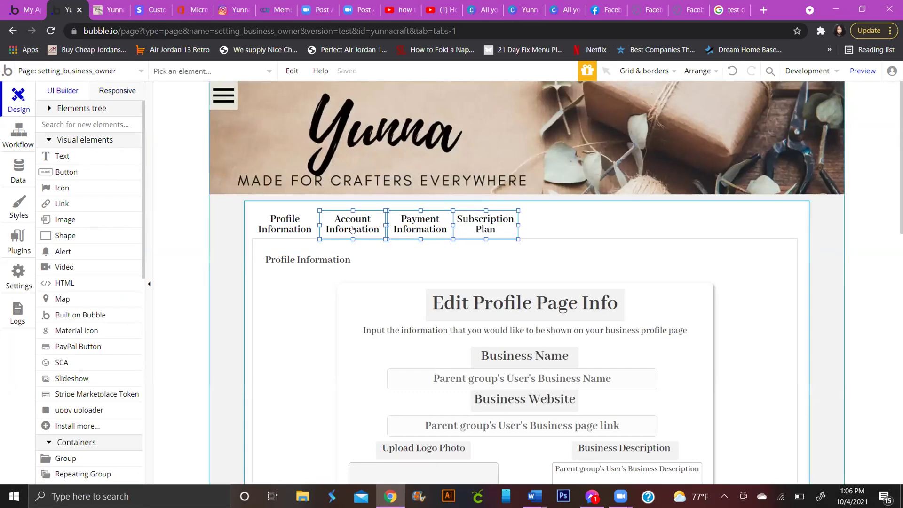
{"action": "left_click", "coordinate": [304, 225], "text": "shift"}
{"action": "right_click", "coordinate": [304, 225]}
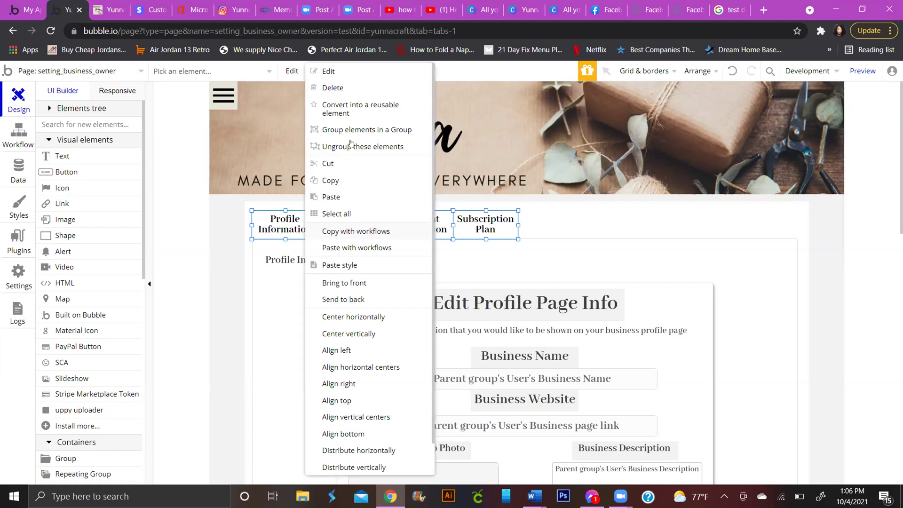
{"action": "left_click", "coordinate": [354, 131]}
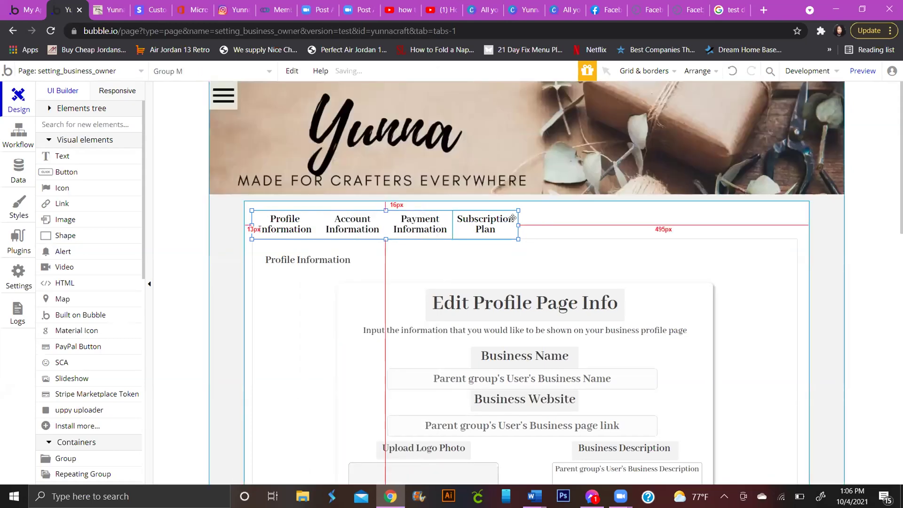
{"action": "left_click", "coordinate": [103, 91]}
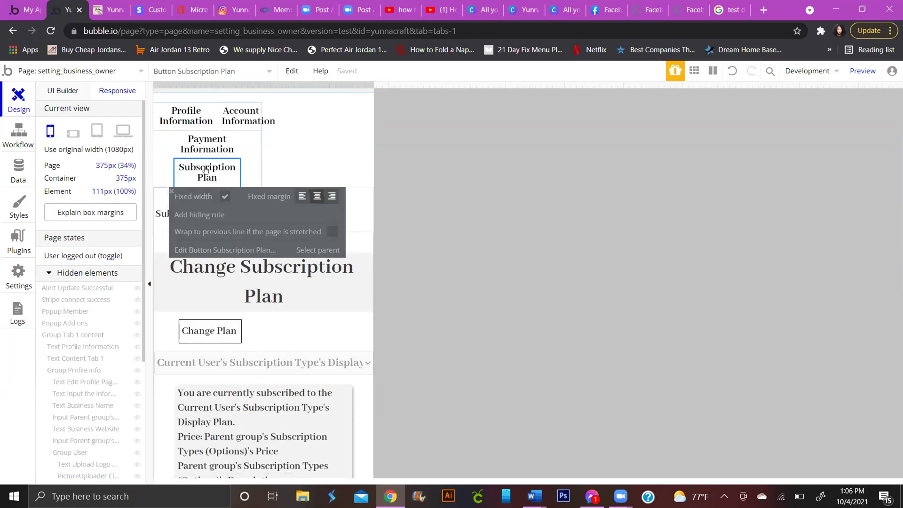
Step: Inspect the tab group and Account Information button settings, then widen the preview to 935px
{"action": "left_click", "coordinate": [171, 190]}
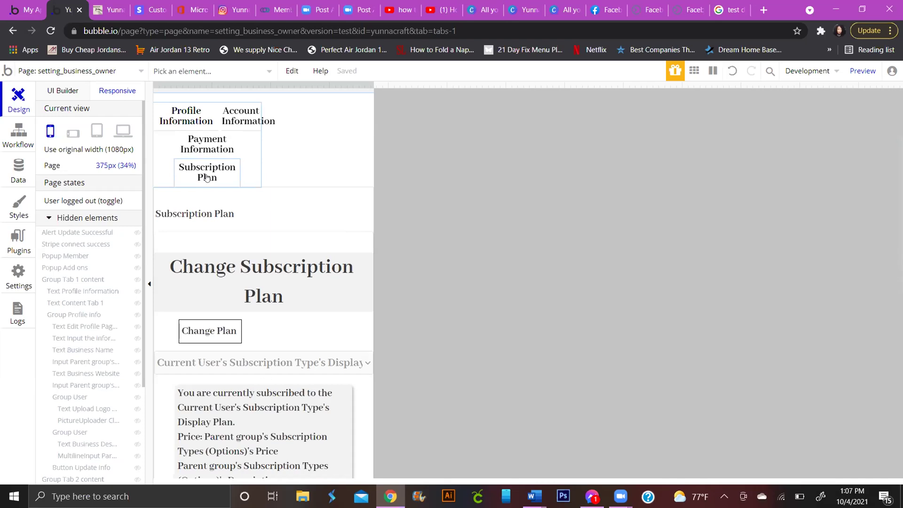
{"action": "left_click", "coordinate": [261, 141]}
{"action": "left_click", "coordinate": [262, 101]}
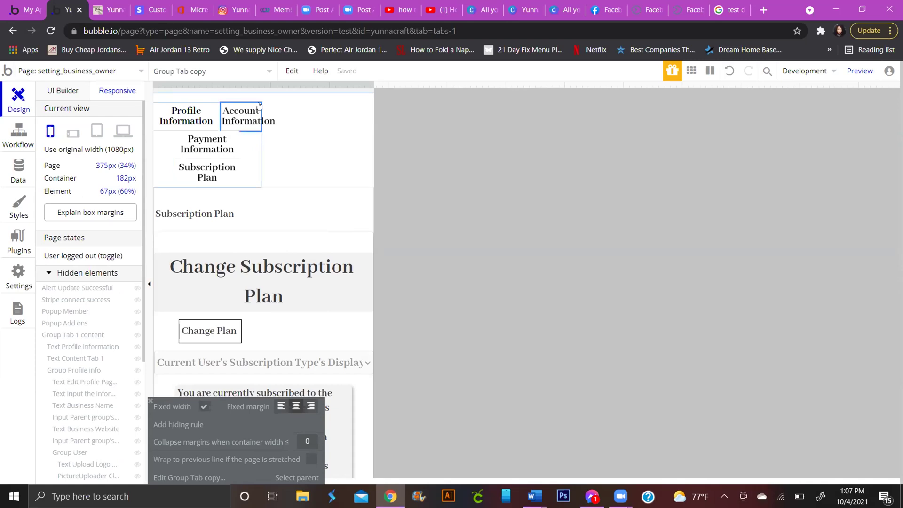
{"action": "left_click", "coordinate": [255, 105]}
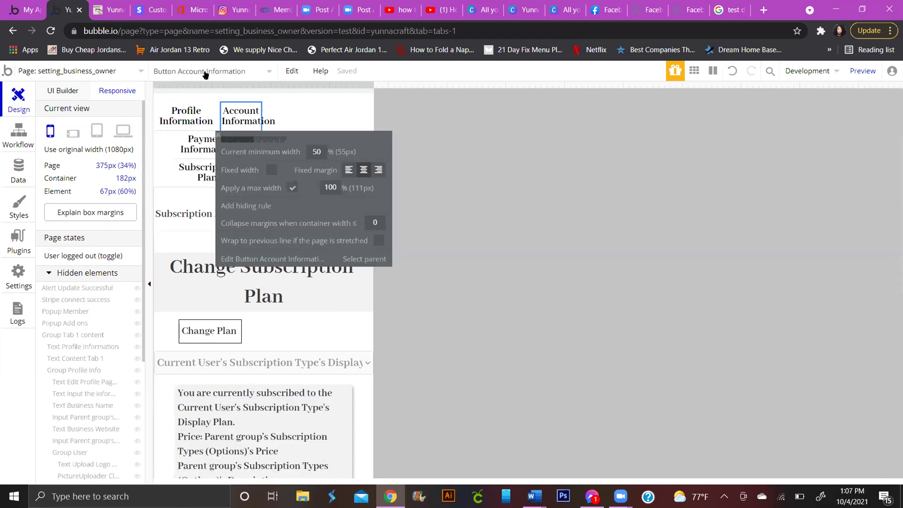
{"action": "left_click_drag", "start_coordinate": [407, 85], "coordinate": [595, 86]}
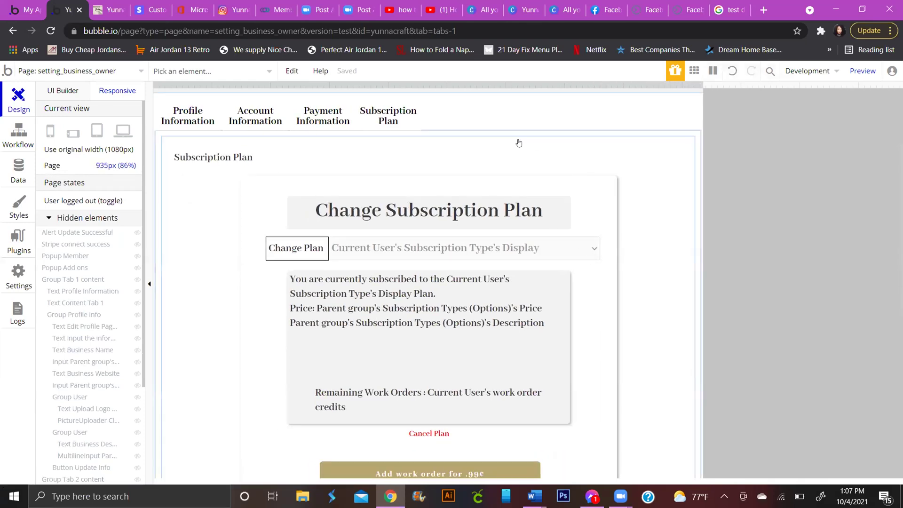
Step: Narrow the responsive preview to 886px, confirming the four tabs stay on one row
{"action": "left_click_drag", "start_coordinate": [703, 84], "coordinate": [673, 93]}
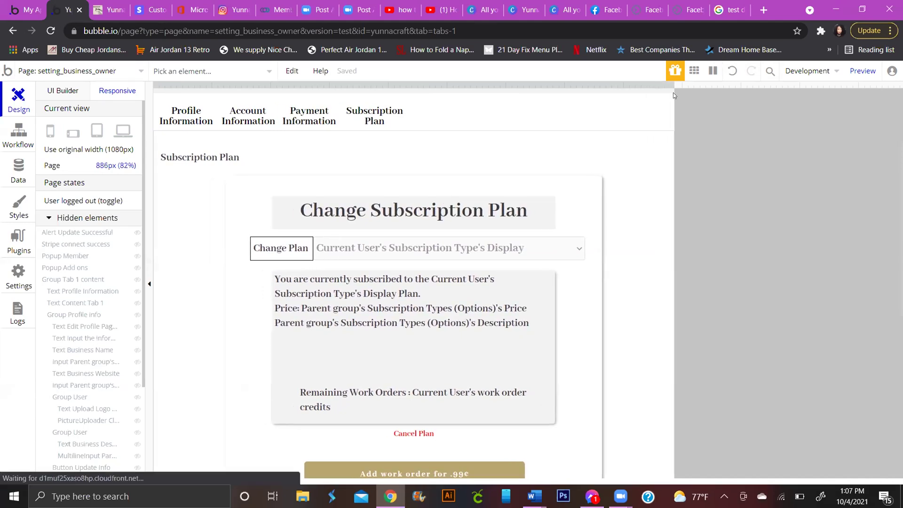
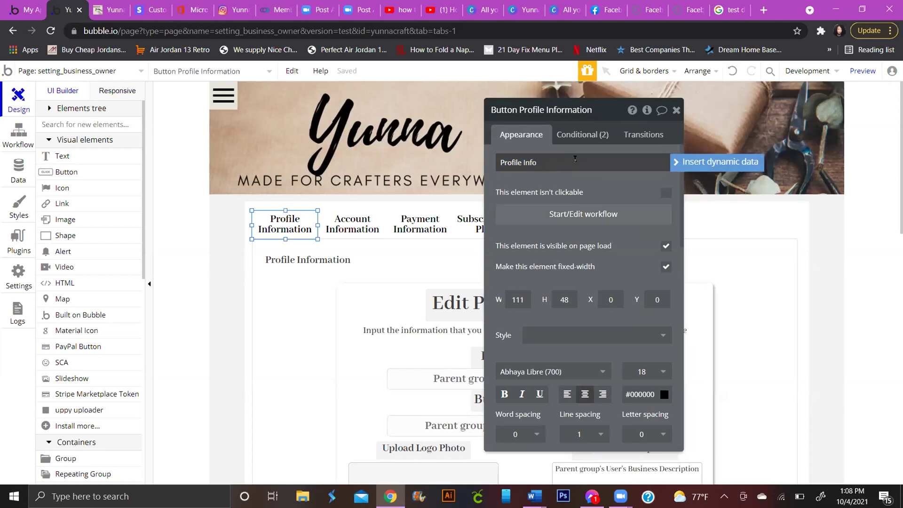
Step: Shorten the Account Information and Payment Information tab labels to Account Info and Payment Info
{"action": "left_click", "coordinate": [361, 228]}
{"action": "left_click", "coordinate": [577, 162]}
{"action": "left_click", "coordinate": [577, 162]}
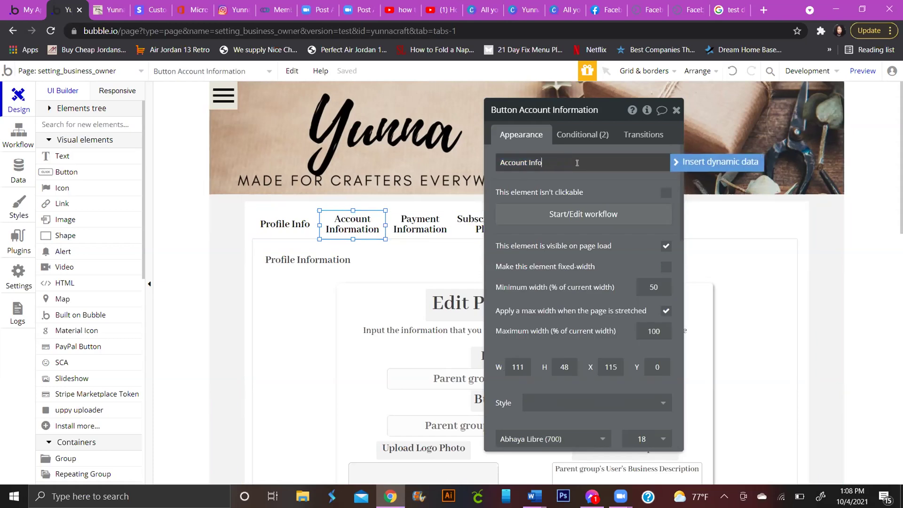
{"action": "left_click", "coordinate": [416, 226]}
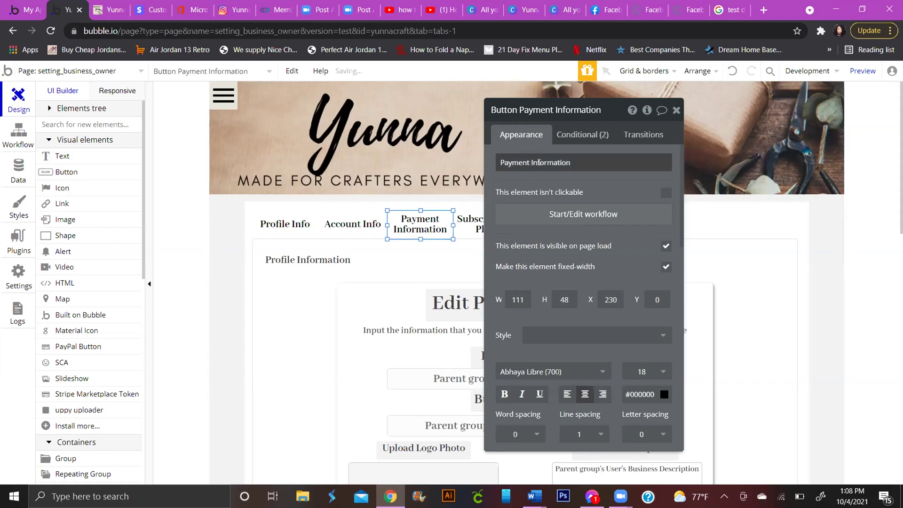
{"action": "left_click", "coordinate": [577, 162]}
{"action": "left_click", "coordinate": [577, 160]}
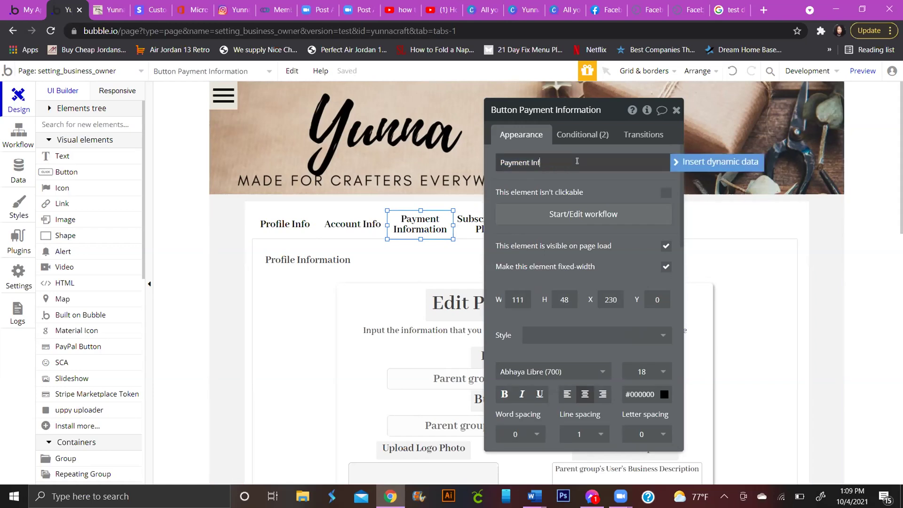
{"action": "type", "text": "o"}
Step: Shorten the Subscription Plan tab label to Subscription
{"action": "left_click", "coordinate": [464, 223]}
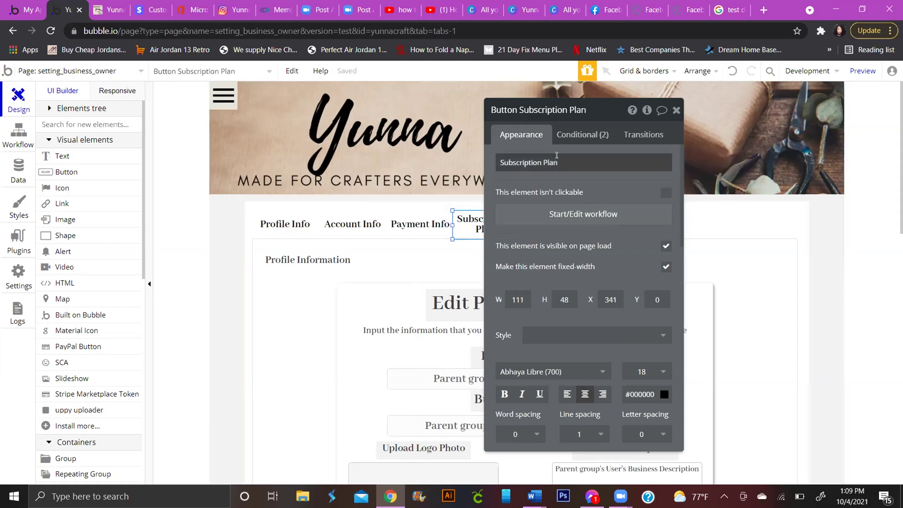
{"action": "left_click", "coordinate": [568, 163]}
{"action": "left_click", "coordinate": [568, 162]}
{"action": "key", "text": "BackSpace"}
{"action": "key", "text": "BackSpace"}
{"action": "key", "text": "BackSpace"}
{"action": "key", "text": "BackSpace"}
{"action": "key", "text": "BackSpace"}
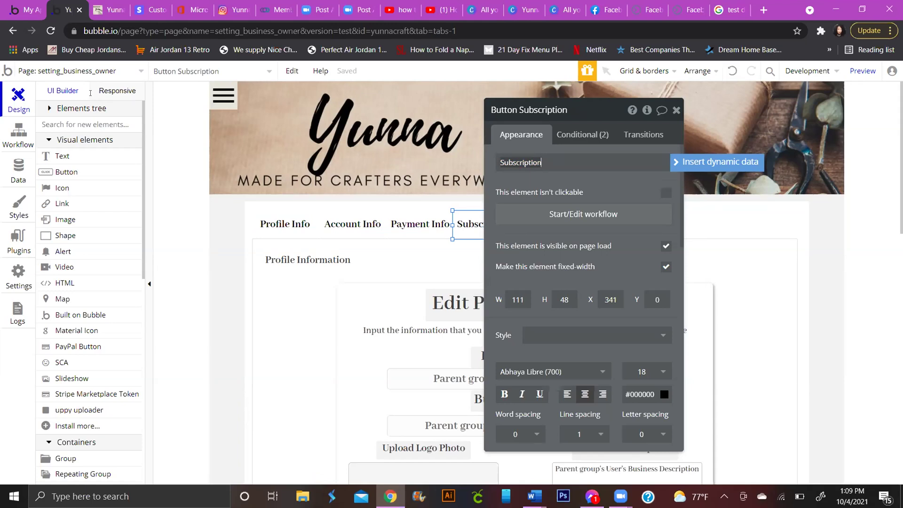
{"action": "left_click", "coordinate": [286, 226]}
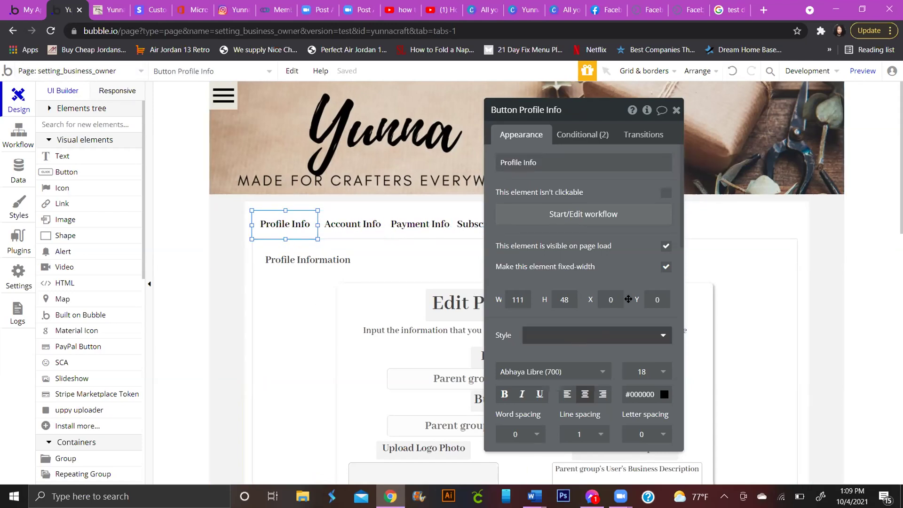
Step: Turn off fixed width on the Profile Info, Payment Info and Subscription buttons
{"action": "left_click", "coordinate": [666, 268]}
{"action": "left_click", "coordinate": [364, 224]}
{"action": "left_click", "coordinate": [420, 223]}
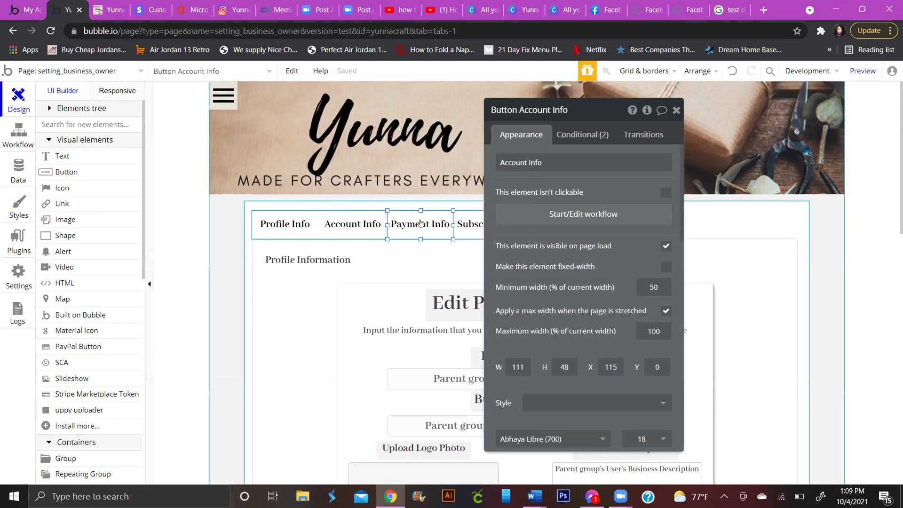
{"action": "left_click", "coordinate": [663, 269]}
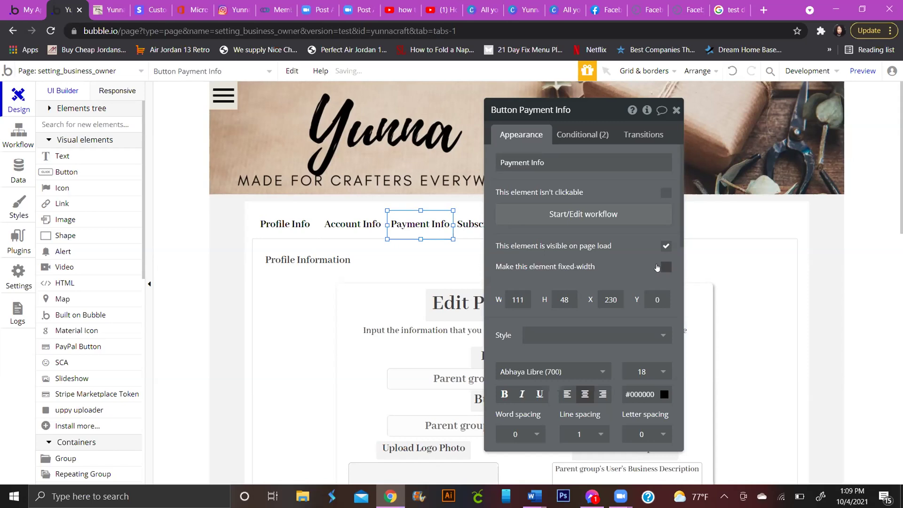
{"action": "left_click", "coordinate": [467, 224]}
{"action": "left_click", "coordinate": [665, 268]}
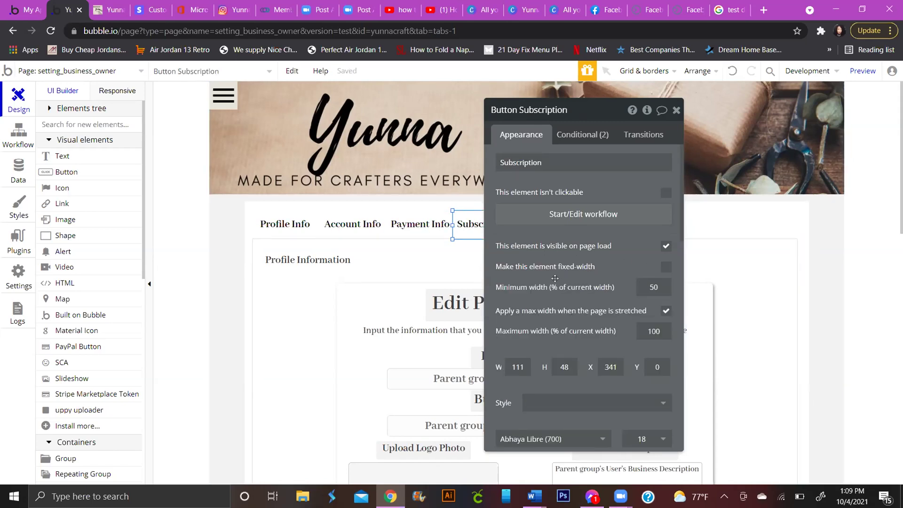
{"action": "left_click", "coordinate": [655, 285]}
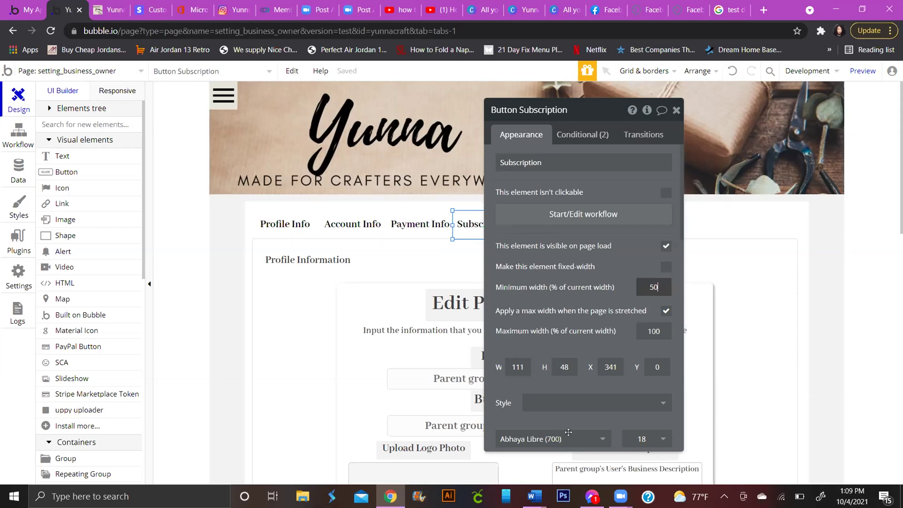
Step: Check the 452-wide parent Group M holding the tabs, then reselect Profile Info
{"action": "scroll", "coordinate": [569, 432], "scroll_direction": "down", "scroll_amount": 15}
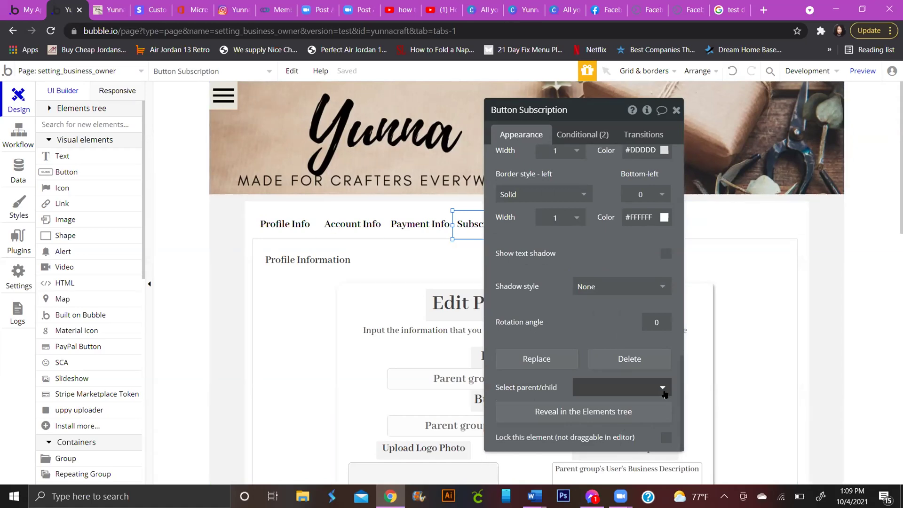
{"action": "left_click", "coordinate": [663, 390]}
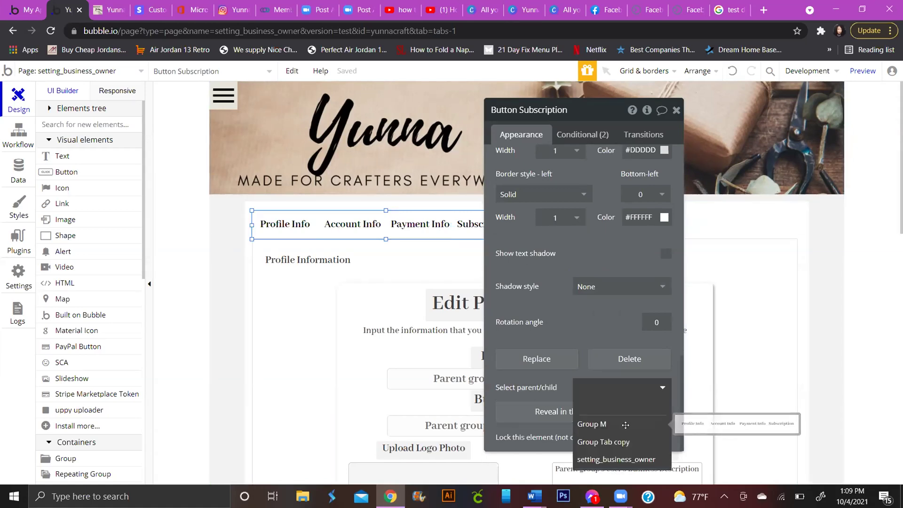
{"action": "left_click", "coordinate": [628, 425]}
{"action": "scroll", "coordinate": [616, 395], "scroll_direction": "up", "scroll_amount": 3}
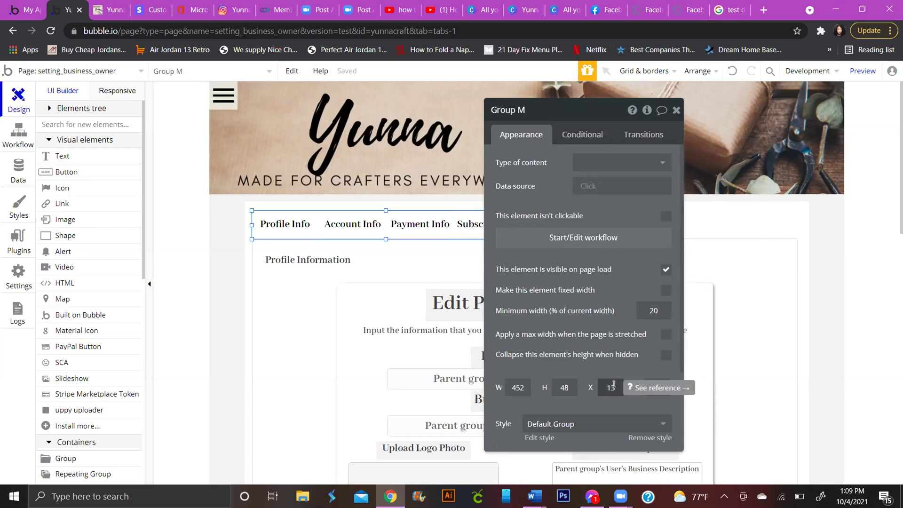
{"action": "left_click", "coordinate": [286, 222]}
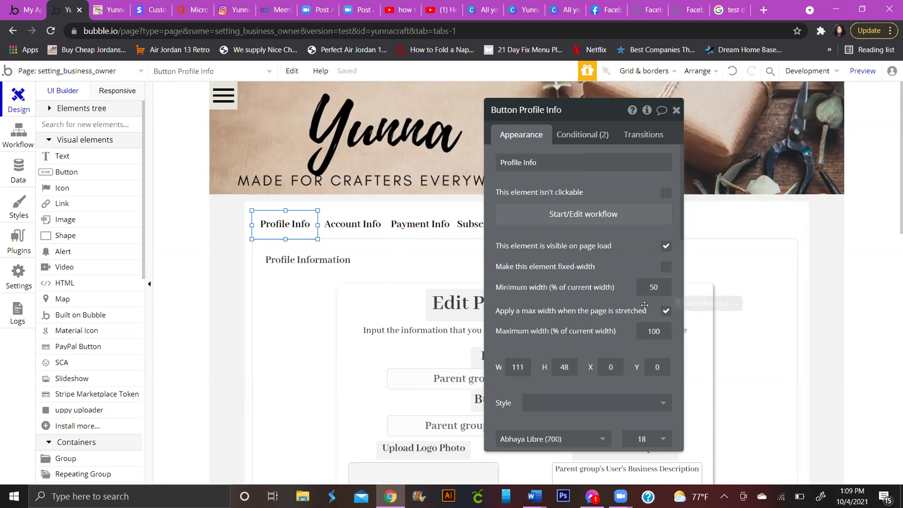
Step: Set the Profile Info label's font size to 12, after briefly trying 11
{"action": "scroll", "coordinate": [648, 308], "scroll_direction": "down", "scroll_amount": 3}
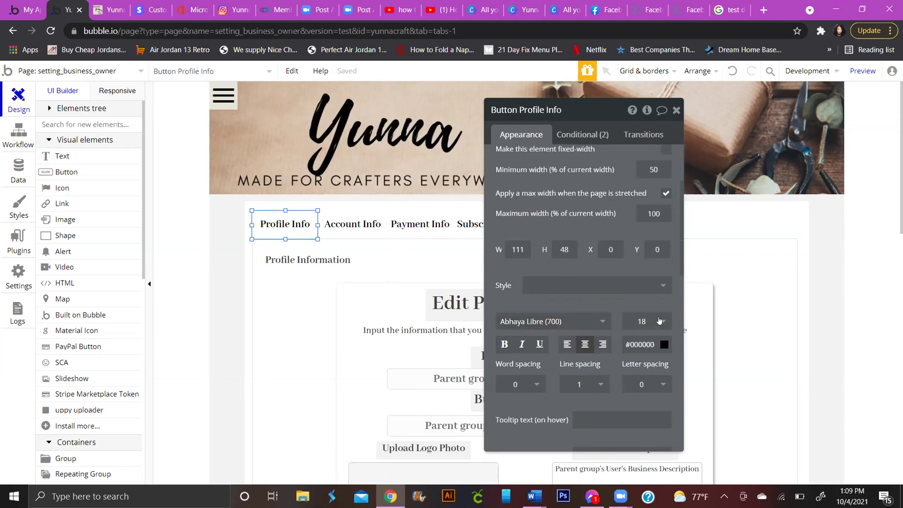
{"action": "left_click", "coordinate": [660, 321]}
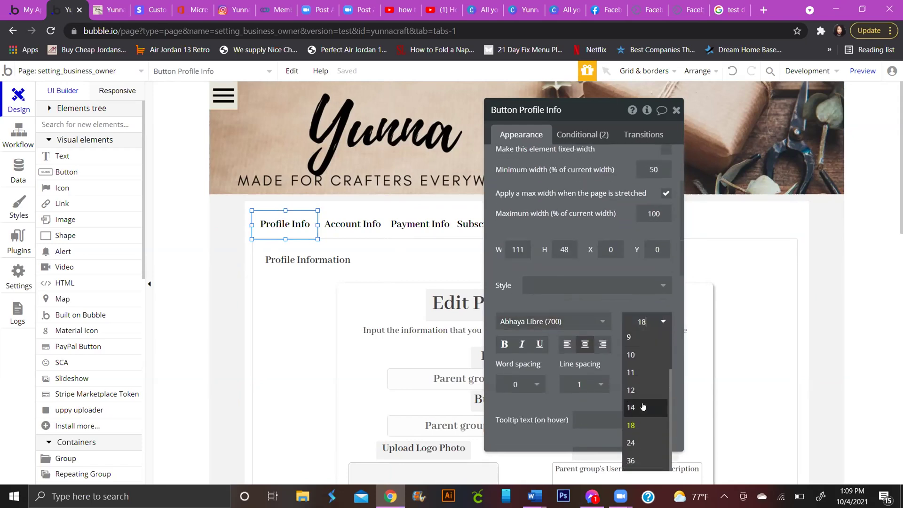
{"action": "left_click", "coordinate": [636, 372]}
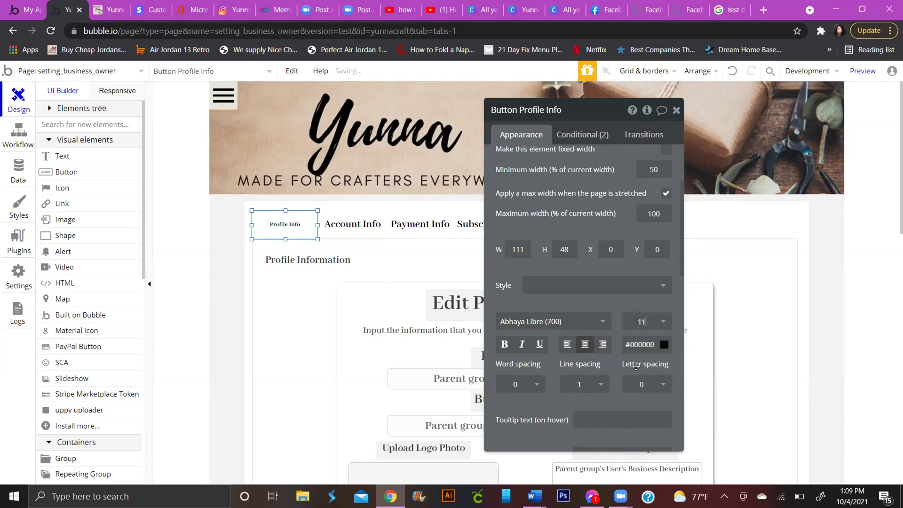
{"action": "left_click", "coordinate": [663, 322]}
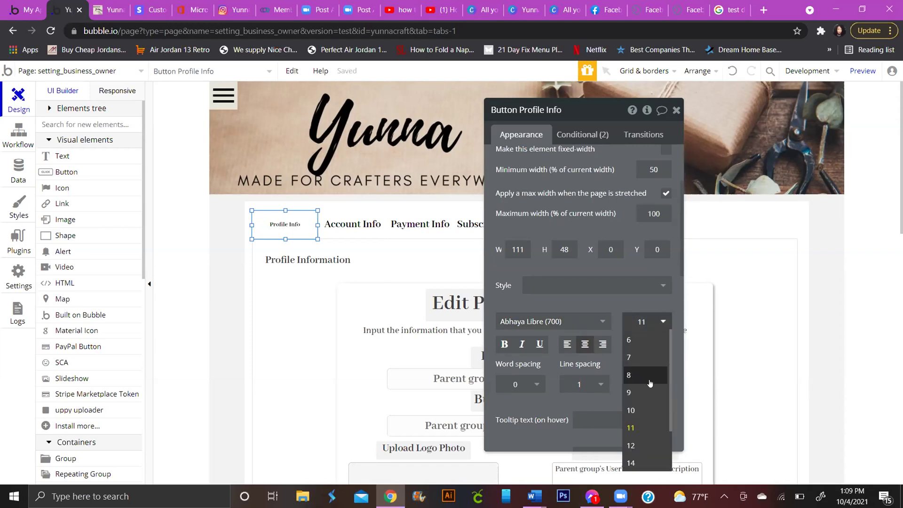
{"action": "left_click", "coordinate": [645, 443]}
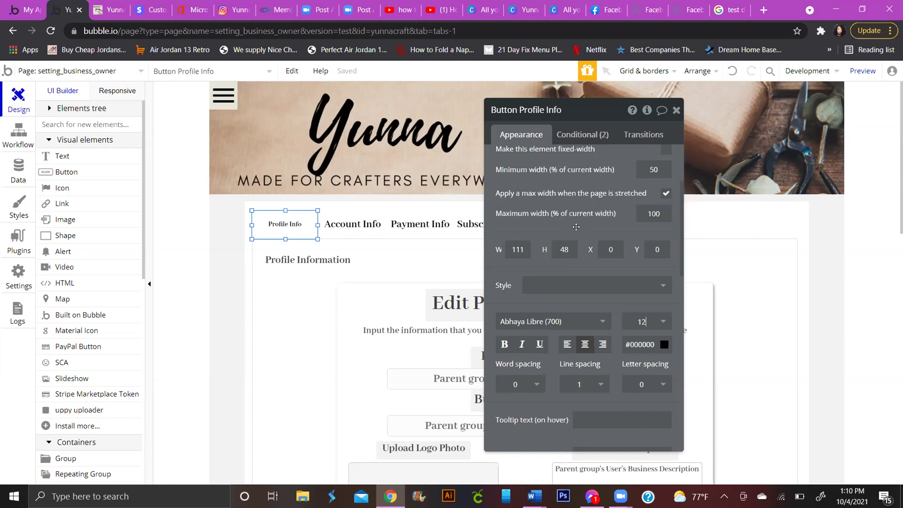
Step: Add a third, empty condition to Profile Info's conditionals, searching 'page' in the When list
{"action": "left_click", "coordinate": [584, 135]}
{"action": "scroll", "coordinate": [577, 259], "scroll_direction": "up", "scroll_amount": 1}
{"action": "scroll", "coordinate": [576, 258], "scroll_direction": "down", "scroll_amount": 1}
{"action": "scroll", "coordinate": [547, 369], "scroll_direction": "down", "scroll_amount": 4}
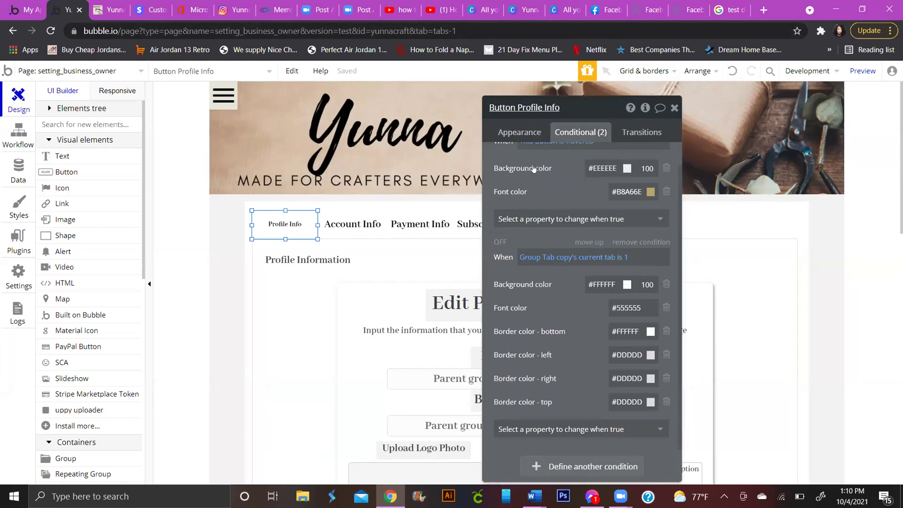
{"action": "left_click", "coordinate": [547, 369]}
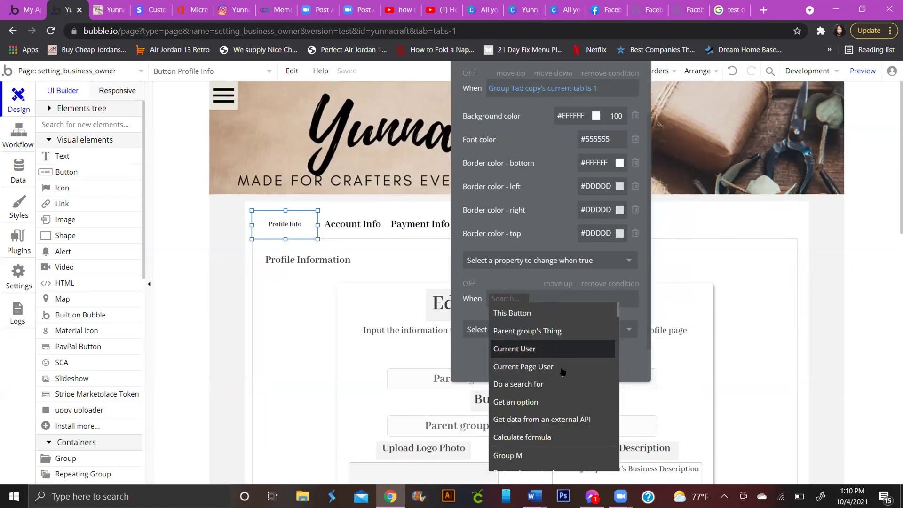
{"action": "scroll", "coordinate": [560, 372], "scroll_direction": "down", "scroll_amount": 1}
{"action": "scroll", "coordinate": [560, 368], "scroll_direction": "up", "scroll_amount": 1}
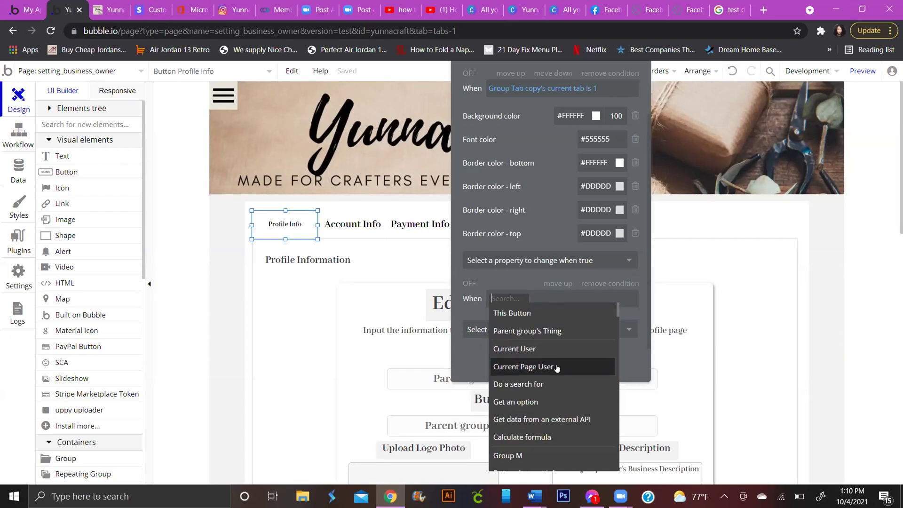
{"action": "scroll", "coordinate": [560, 371], "scroll_direction": "down", "scroll_amount": 8}
{"action": "scroll", "coordinate": [567, 377], "scroll_direction": "down", "scroll_amount": 10}
{"action": "type", "text": "page"}
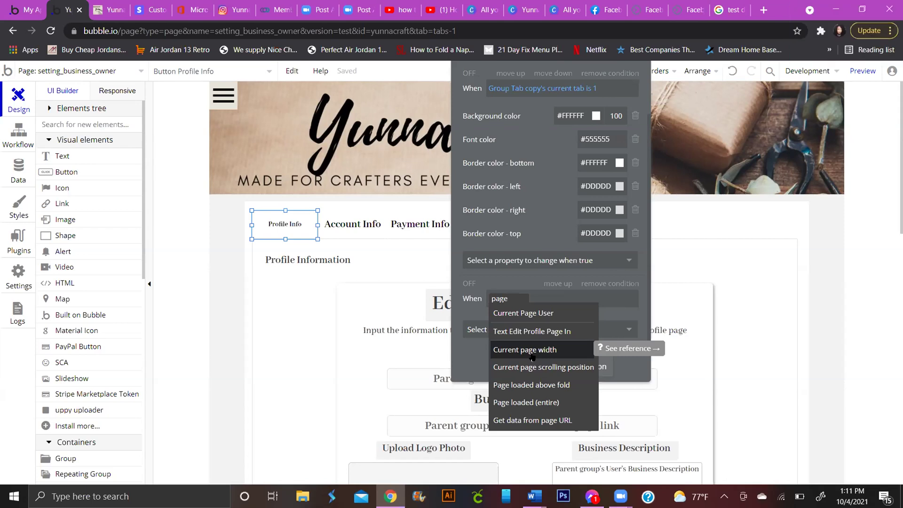
{"action": "left_click_drag", "start_coordinate": [548, 194], "coordinate": [599, 229]}
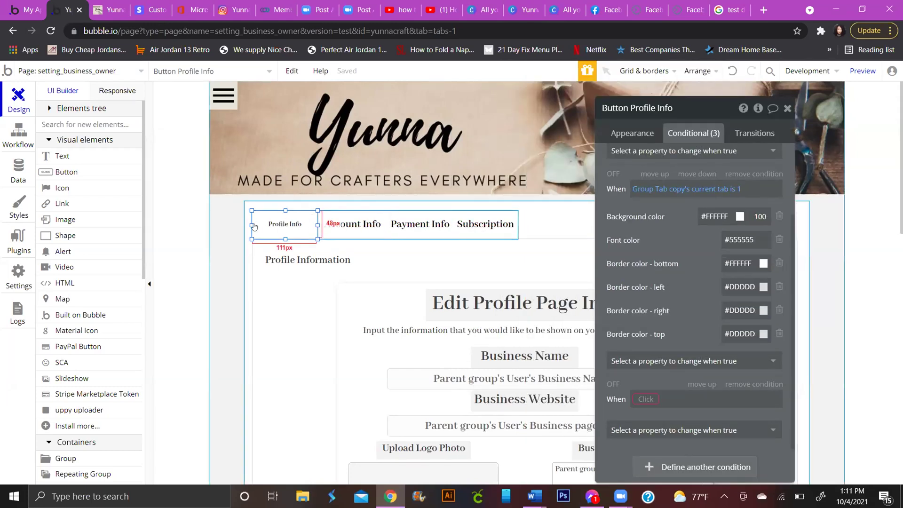
Step: Trim the Profile Info tab label to Profile
{"action": "scroll", "coordinate": [632, 221], "scroll_direction": "up", "scroll_amount": 2}
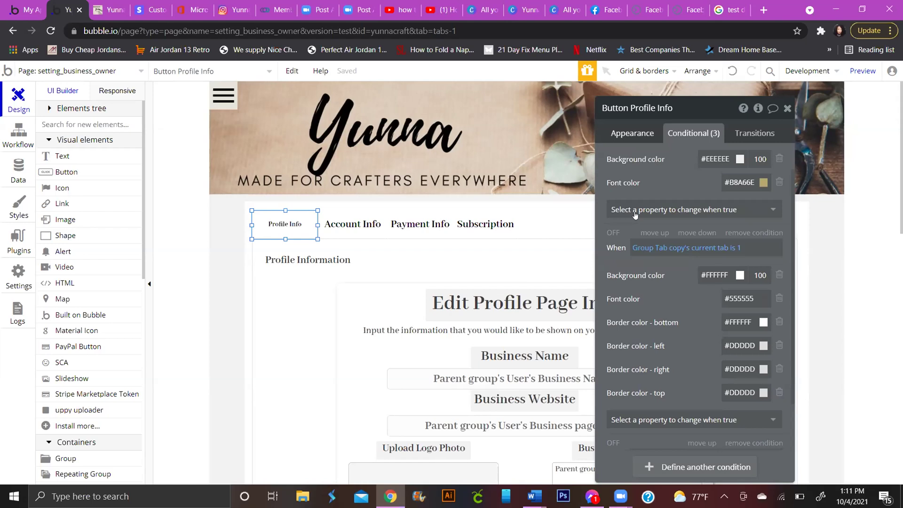
{"action": "left_click", "coordinate": [632, 133]}
{"action": "scroll", "coordinate": [663, 246], "scroll_direction": "up", "scroll_amount": 1}
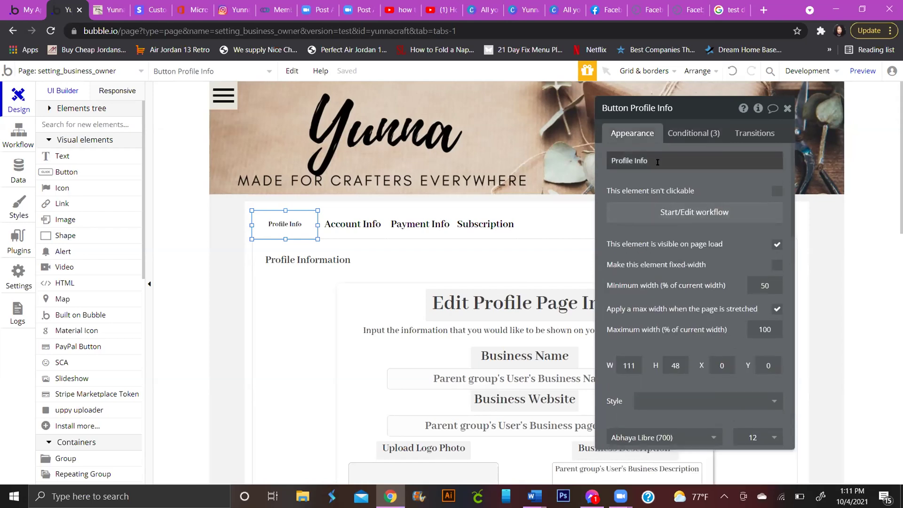
{"action": "left_click", "coordinate": [677, 166]}
{"action": "key", "text": "BackSpace"}
{"action": "key", "text": "BackSpace"}
{"action": "key", "text": "BackSpace"}
{"action": "key", "text": "BackSpace"}
{"action": "key", "text": "BackSpace"}
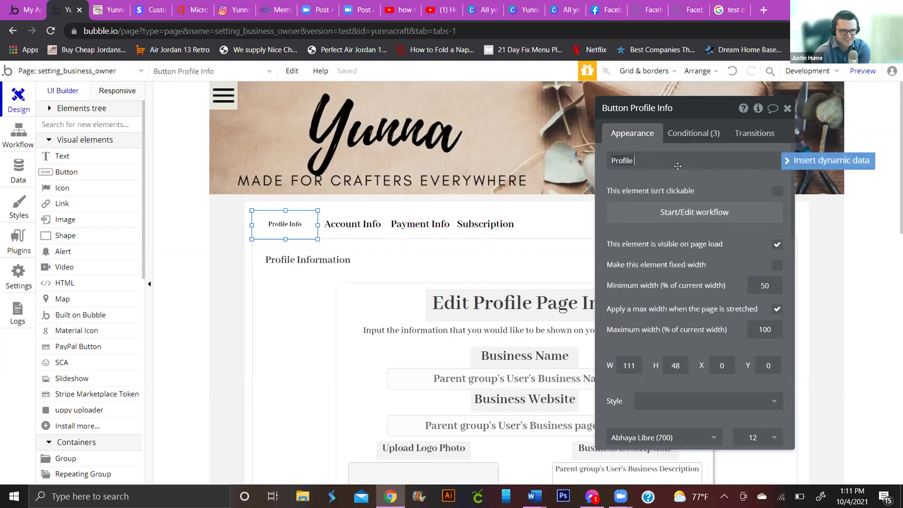
Step: Rename the Account Info tab to Account and set its text size to 16
{"action": "left_click", "coordinate": [353, 224]}
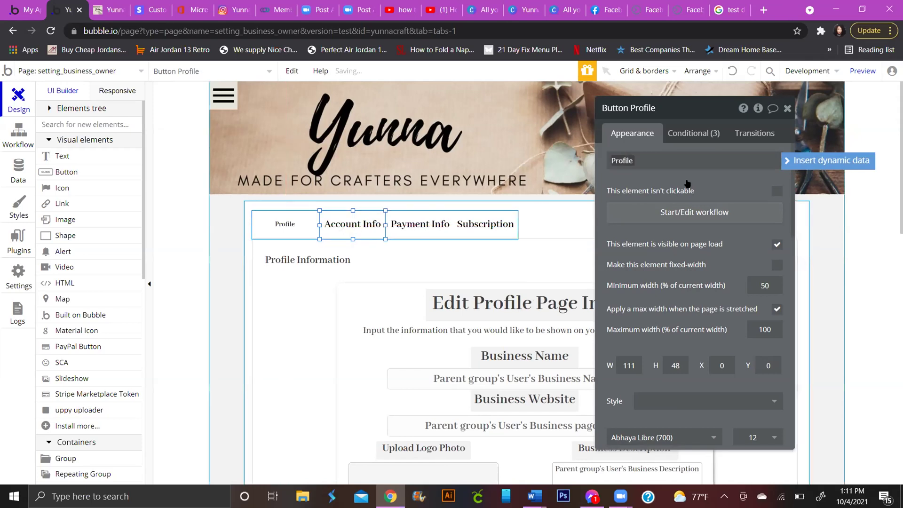
{"action": "triple_click", "coordinate": [661, 157]}
{"action": "left_click", "coordinate": [661, 157]}
{"action": "key", "text": "BackSpace"}
{"action": "left_click", "coordinate": [684, 231]}
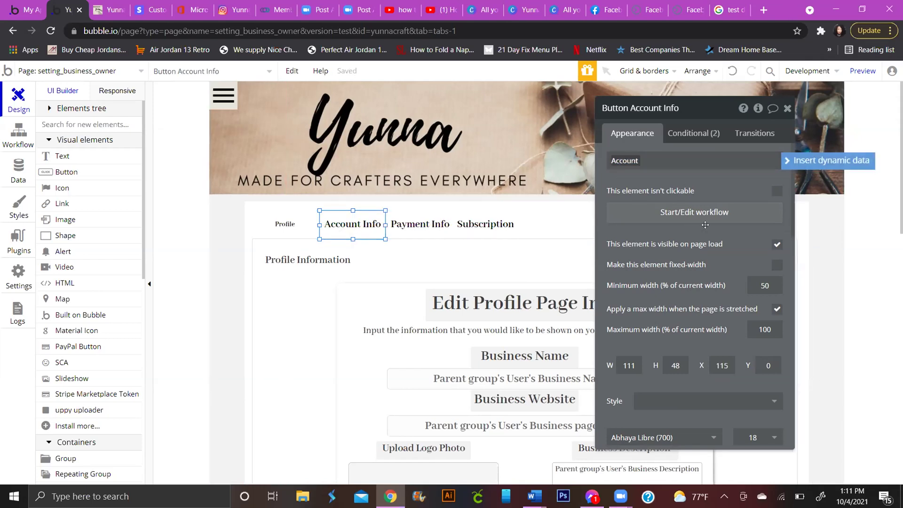
{"action": "left_click_drag", "start_coordinate": [707, 280], "coordinate": [527, 236]}
{"action": "scroll", "coordinate": [528, 236], "scroll_direction": "down", "scroll_amount": 4}
{"action": "left_click", "coordinate": [581, 216]}
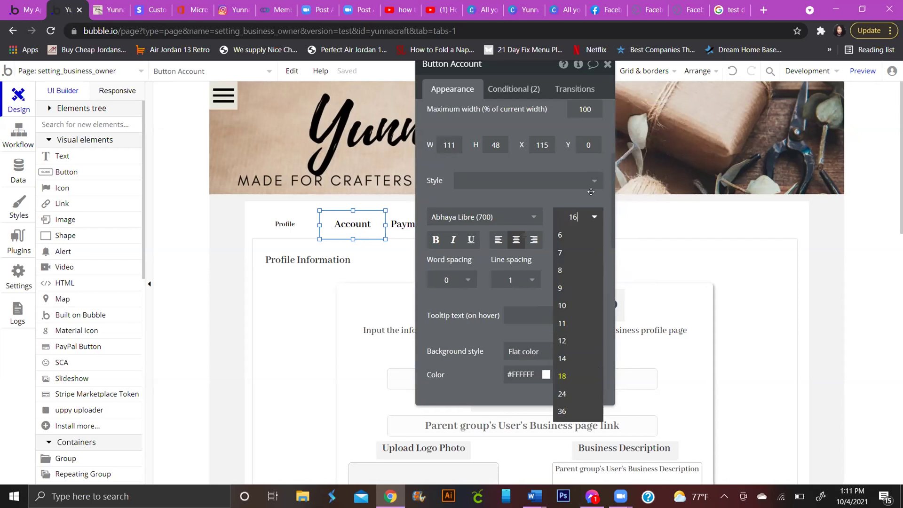
{"action": "key", "text": "Return"}
Step: Set the Profile tab's text size to 16
{"action": "left_click", "coordinate": [285, 225]}
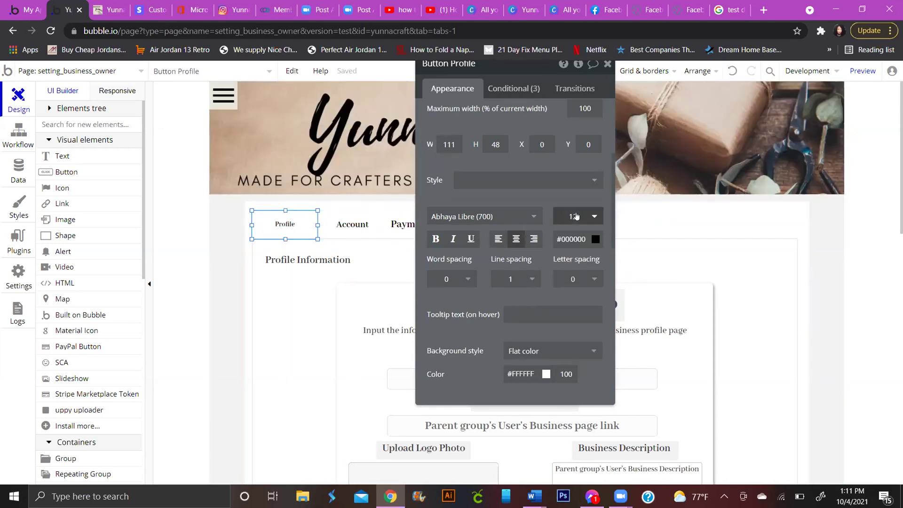
{"action": "left_click", "coordinate": [586, 221]}
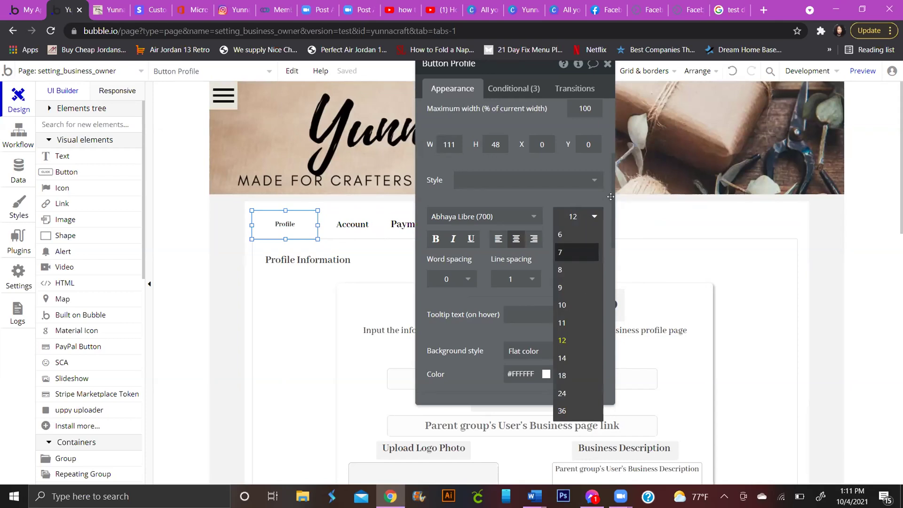
{"action": "type", "text": "16"}
{"action": "key", "text": "Return"}
{"action": "left_click_drag", "start_coordinate": [521, 64], "coordinate": [655, 133]}
Step: Rename the Payment Info tab to Payment and set its text size to 16
{"action": "left_click", "coordinate": [449, 213]}
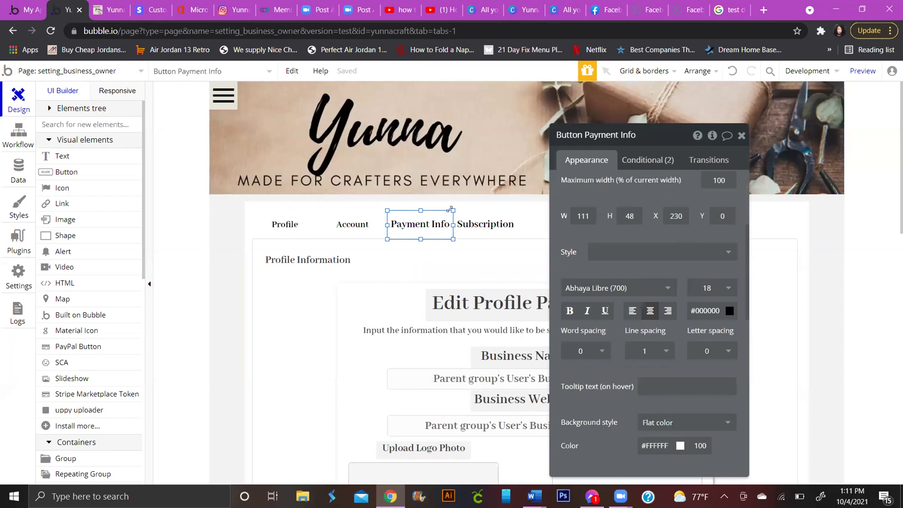
{"action": "double_click", "coordinate": [420, 225]}
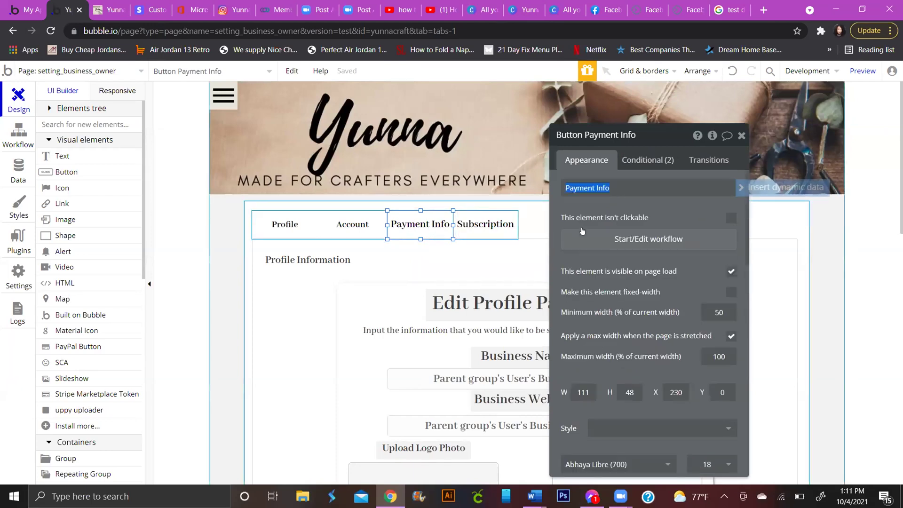
{"action": "triple_click", "coordinate": [633, 186]}
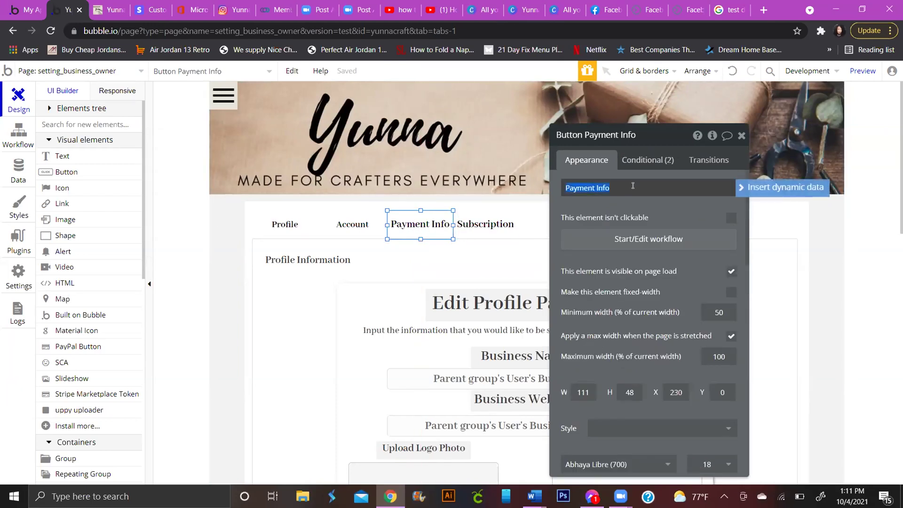
{"action": "left_click", "coordinate": [633, 186]}
{"action": "key", "text": "BackSpace"}
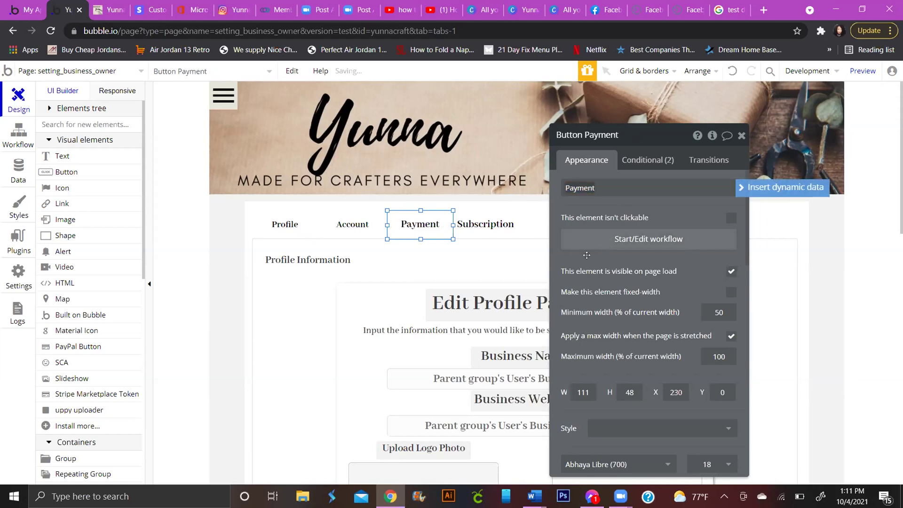
{"action": "scroll", "coordinate": [689, 332], "scroll_direction": "down", "scroll_amount": 3}
{"action": "scroll", "coordinate": [689, 332], "scroll_direction": "down", "scroll_amount": 3}
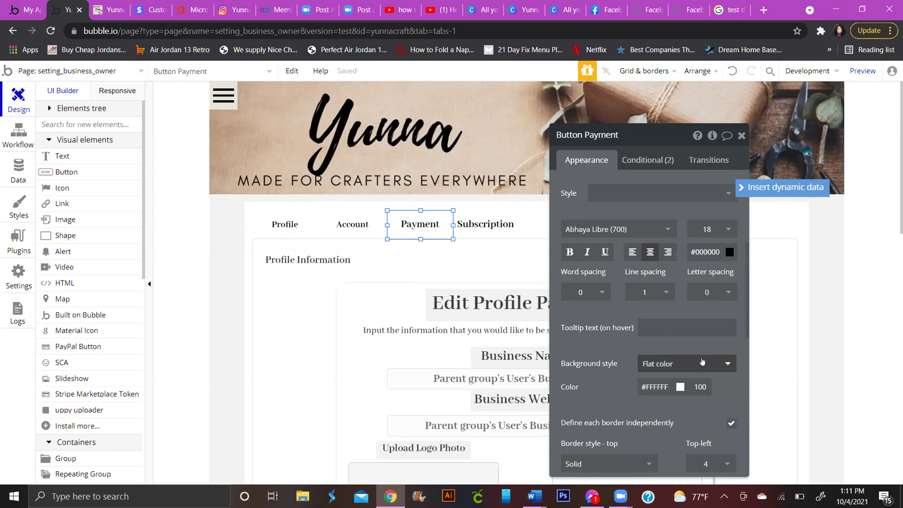
{"action": "left_click", "coordinate": [712, 229]}
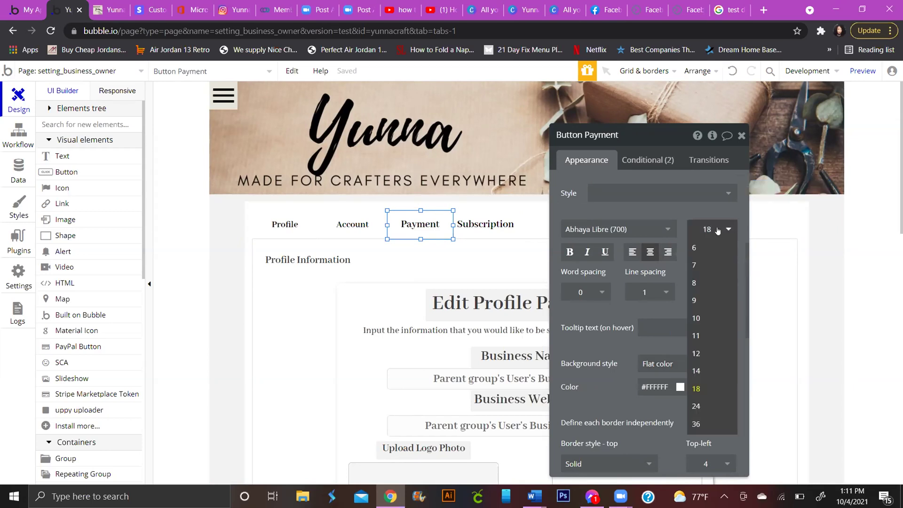
{"action": "left_click", "coordinate": [486, 223]}
Step: Set the Subscription tab's text size to 16 and relabel it Plan
{"action": "left_click", "coordinate": [486, 224]}
{"action": "left_click", "coordinate": [714, 231]}
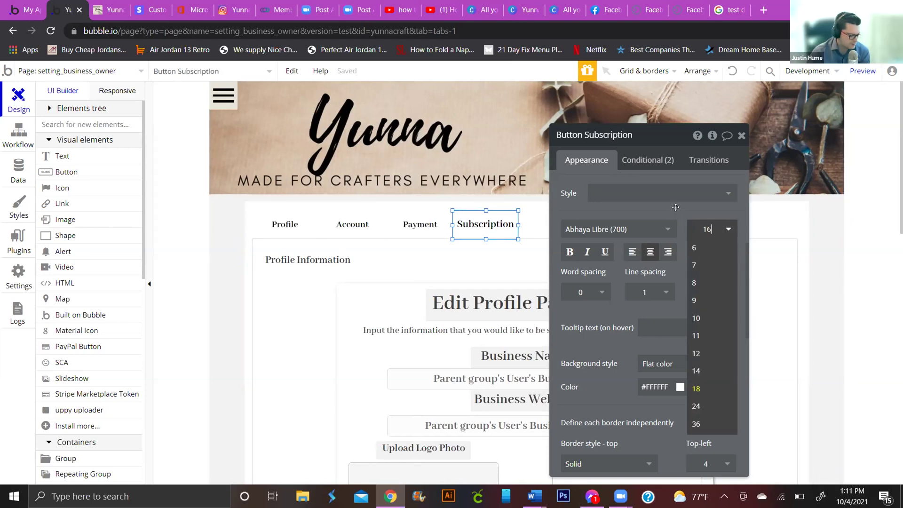
{"action": "left_click", "coordinate": [610, 238]}
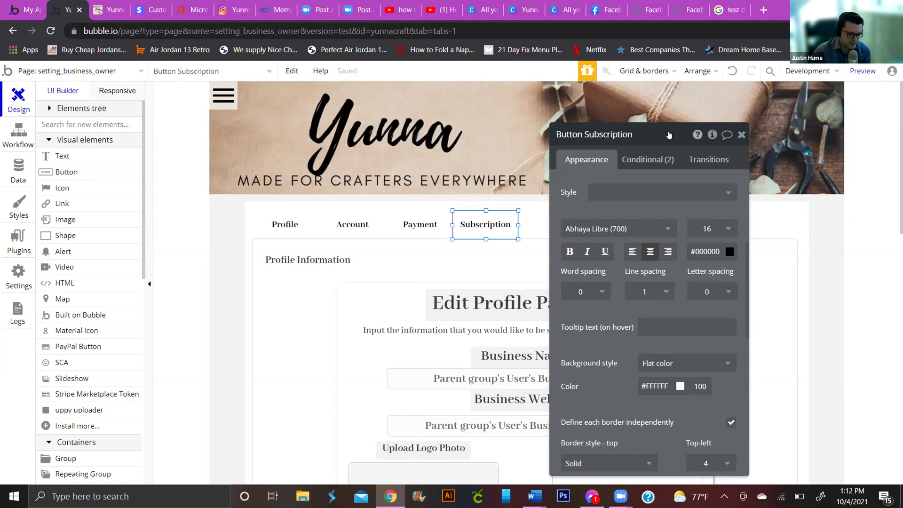
{"action": "scroll", "coordinate": [602, 192], "scroll_direction": "up", "scroll_amount": 5}
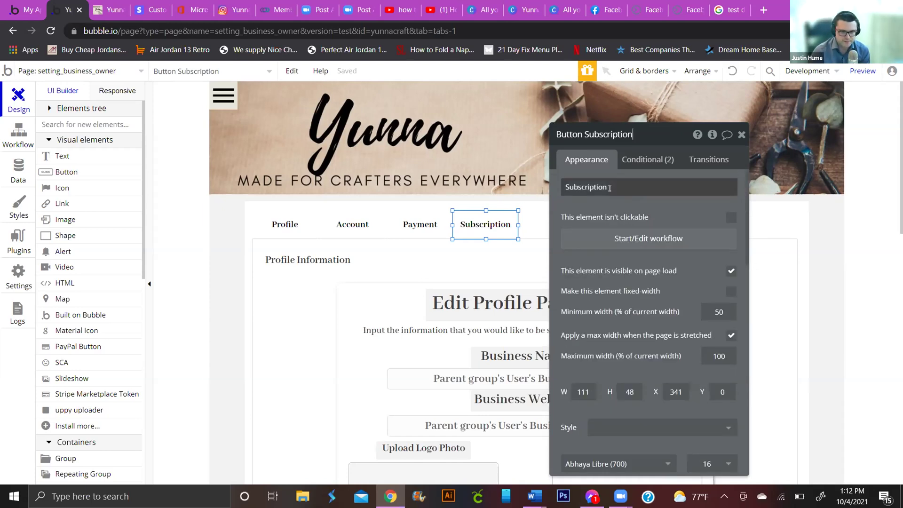
{"action": "triple_click", "coordinate": [628, 187]}
{"action": "key", "text": "BackSpace"}
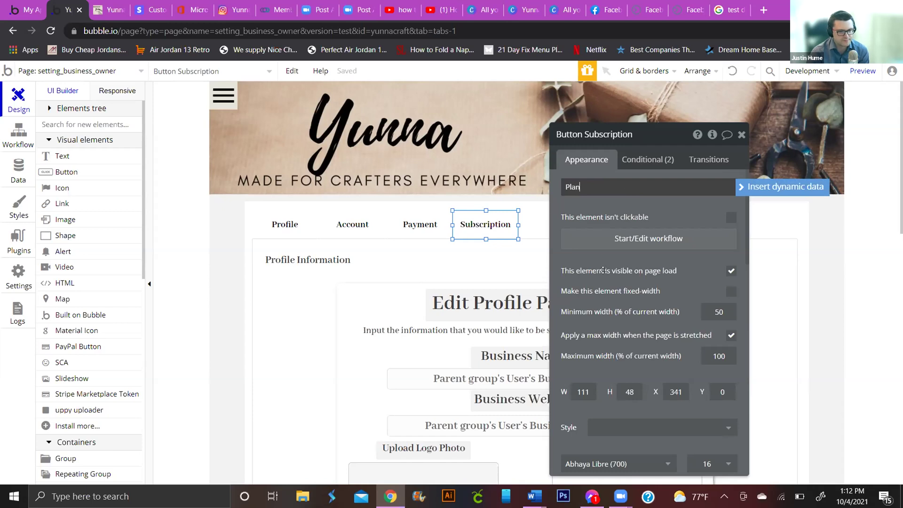
{"action": "left_click", "coordinate": [272, 201]}
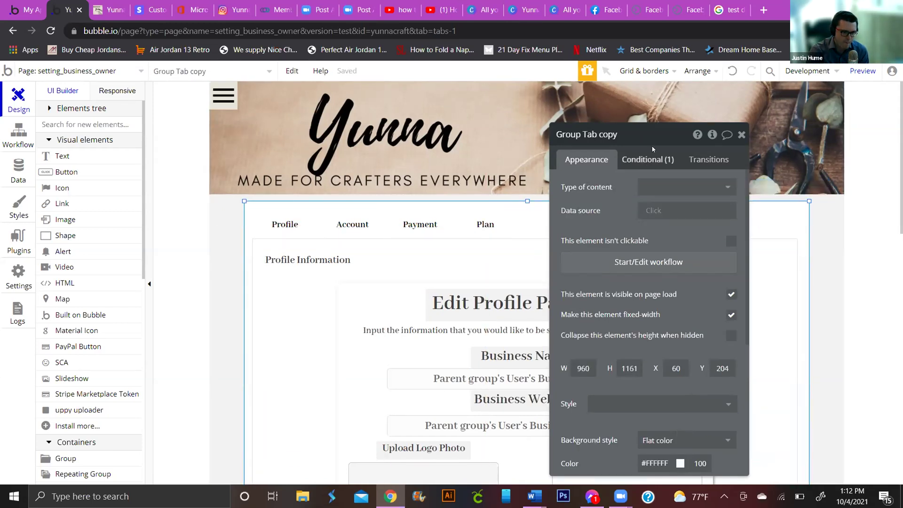
Step: Add another empty condition to the Profile tab's conditional rules
{"action": "left_click_drag", "start_coordinate": [652, 136], "coordinate": [634, 98]}
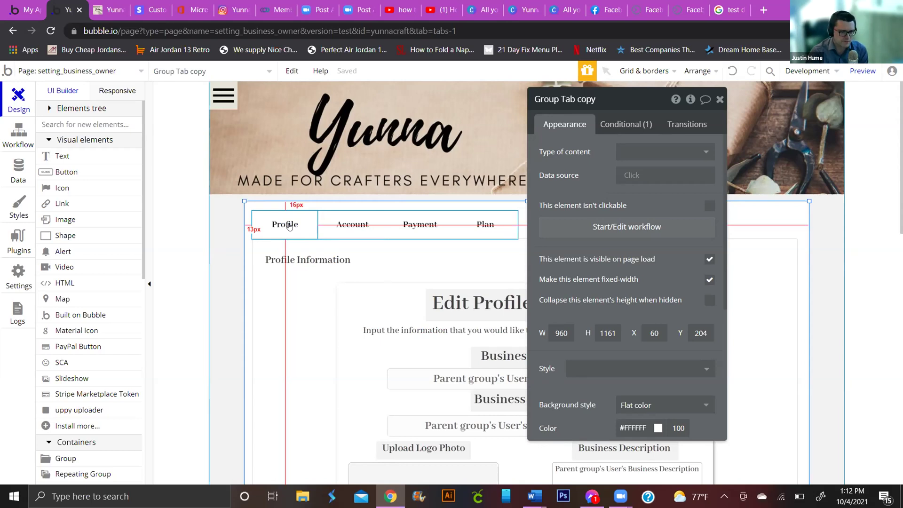
{"action": "left_click", "coordinate": [290, 227]}
{"action": "left_click", "coordinate": [639, 125]}
{"action": "left_click", "coordinate": [607, 454]}
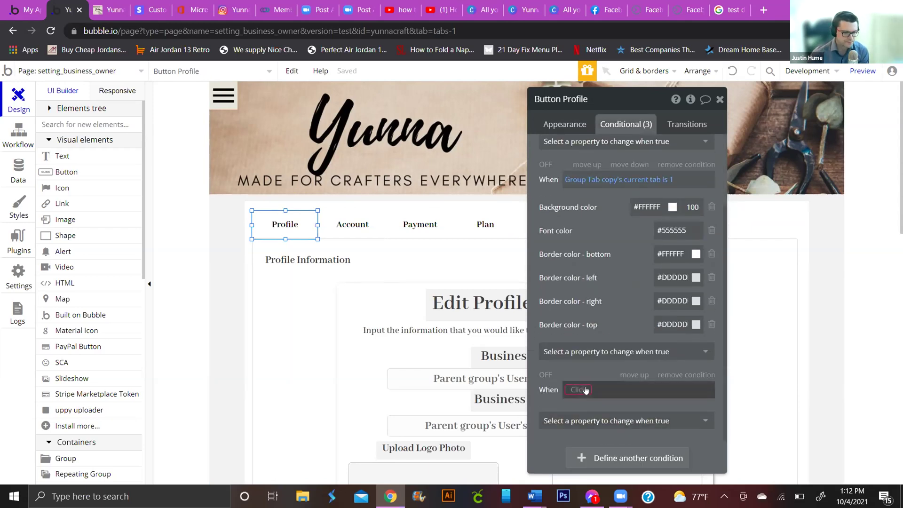
{"action": "mouse_move", "coordinate": [588, 390]}
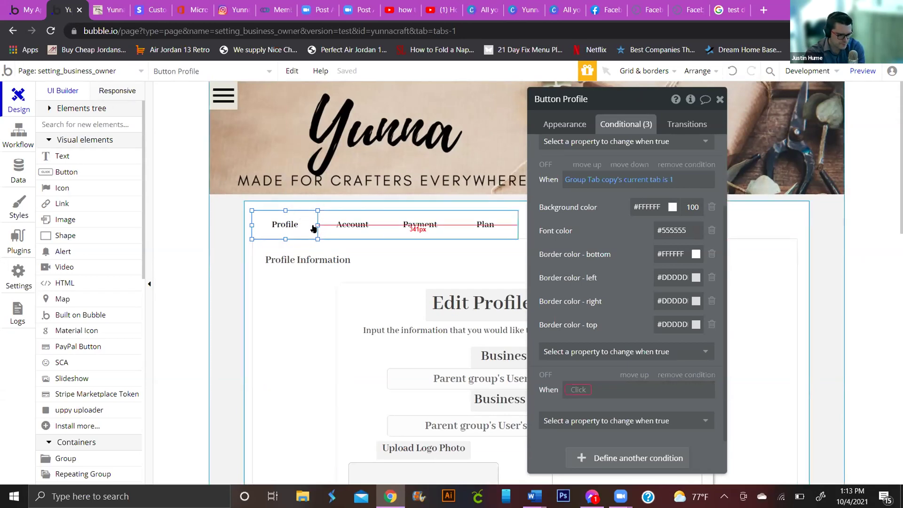
Step: Narrow Profile and Payment (68×48) to fit their labels and move Account beside Profile
{"action": "left_click_drag", "start_coordinate": [315, 222], "coordinate": [285, 224]}
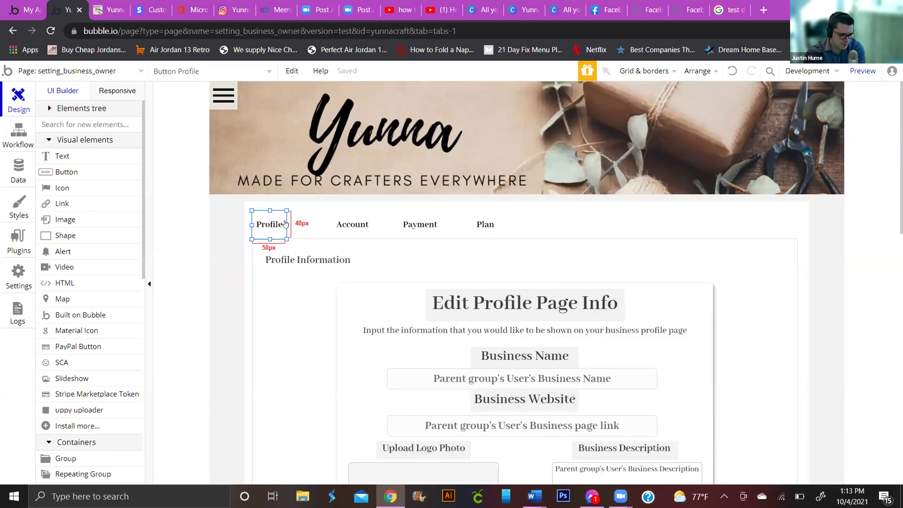
{"action": "mouse_move", "coordinate": [351, 224]}
{"action": "left_mouse_down"}
{"action": "mouse_move", "coordinate": [313, 223]}
{"action": "mouse_move", "coordinate": [363, 224]}
{"action": "mouse_move", "coordinate": [345, 223]}
{"action": "left_mouse_up"}
{"action": "left_click", "coordinate": [270, 226]}
{"action": "left_click", "coordinate": [420, 224]}
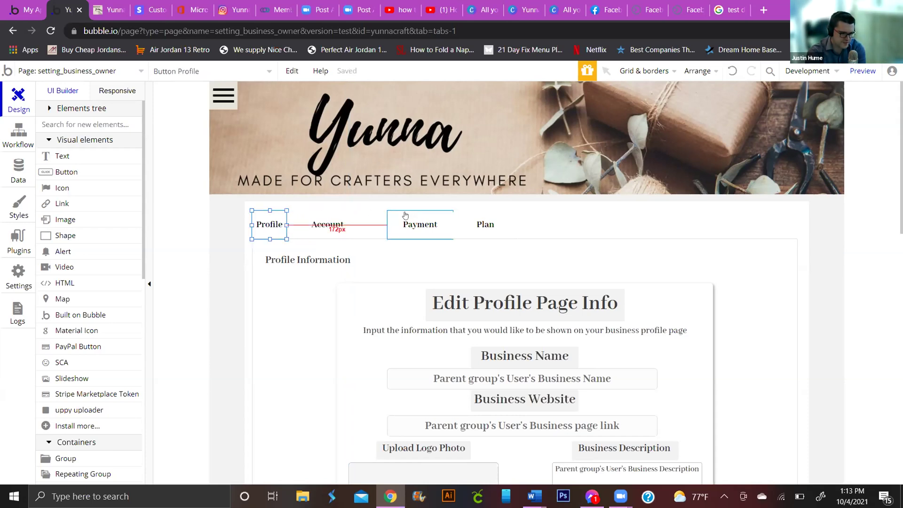
{"action": "left_click_drag", "start_coordinate": [391, 225], "coordinate": [428, 227]}
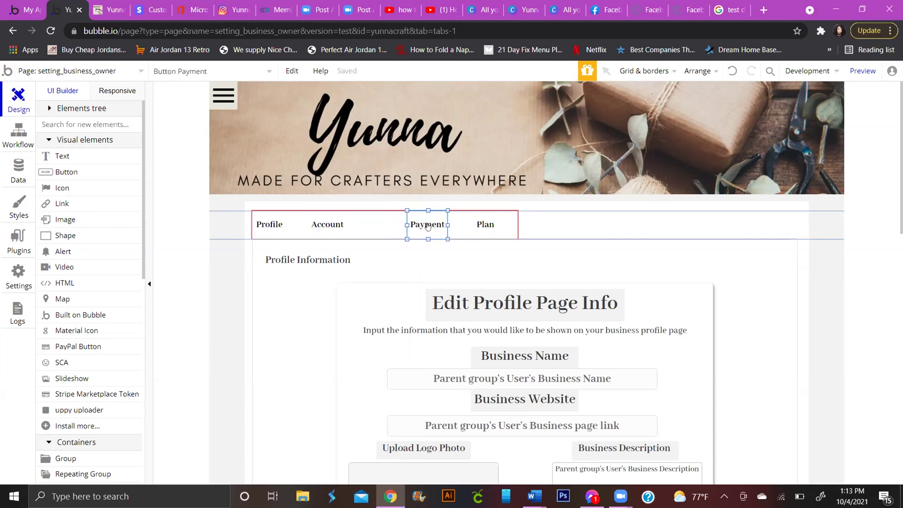
{"action": "double_click", "coordinate": [428, 226]}
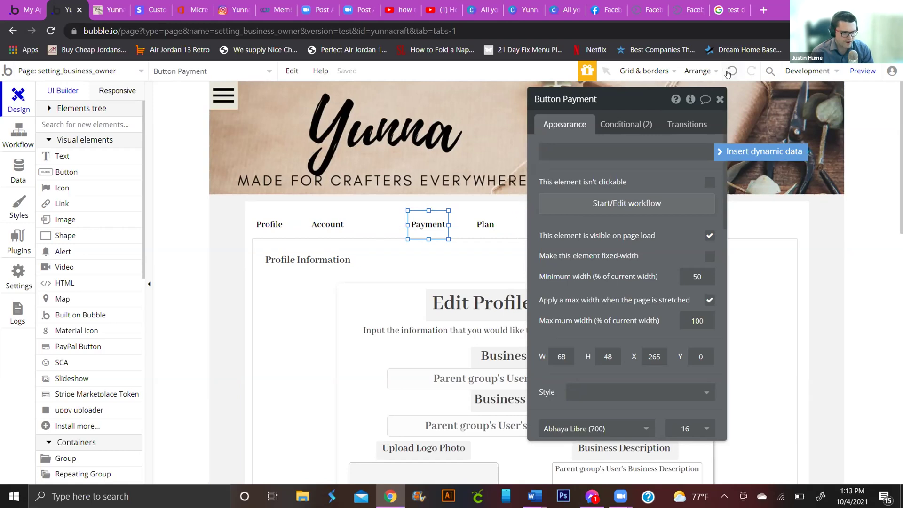
Step: Distribute the selected Profile, Account and Payment tabs horizontally
{"action": "left_click", "coordinate": [273, 222]}
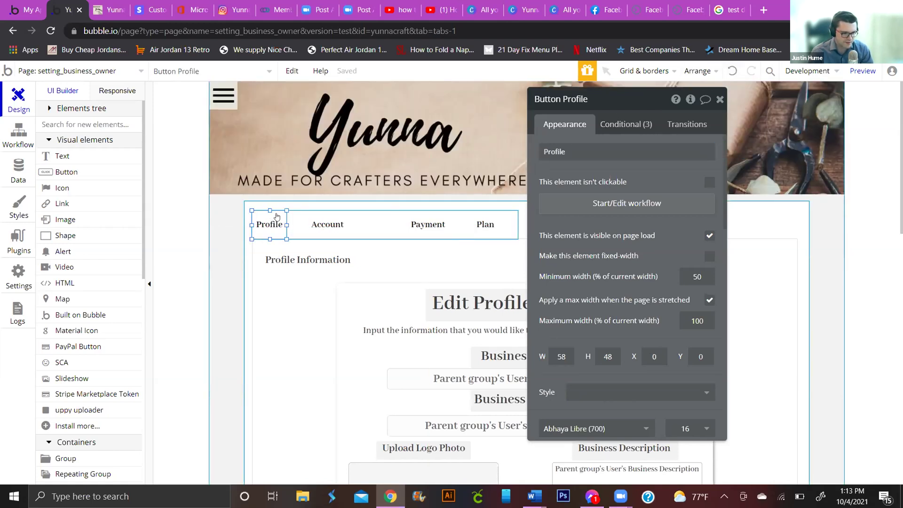
{"action": "left_click", "coordinate": [330, 227], "text": "shift"}
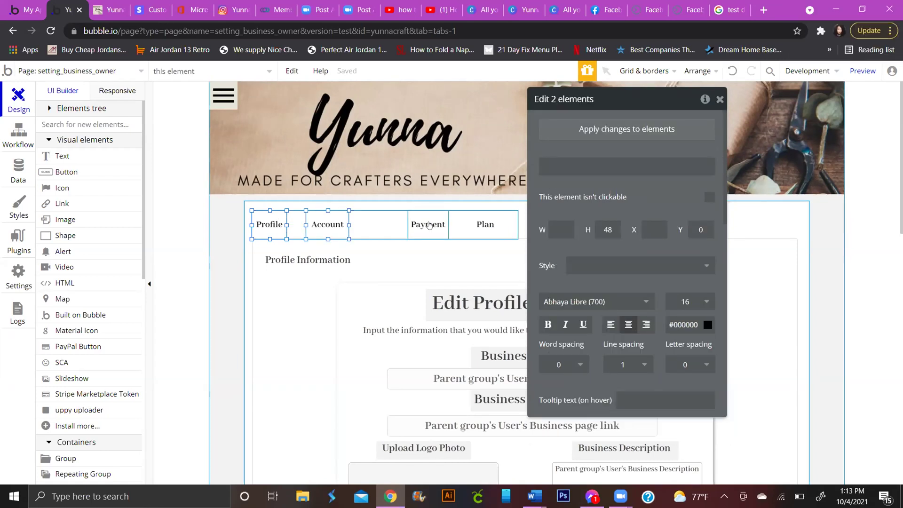
{"action": "left_click", "coordinate": [444, 227], "text": "shift"}
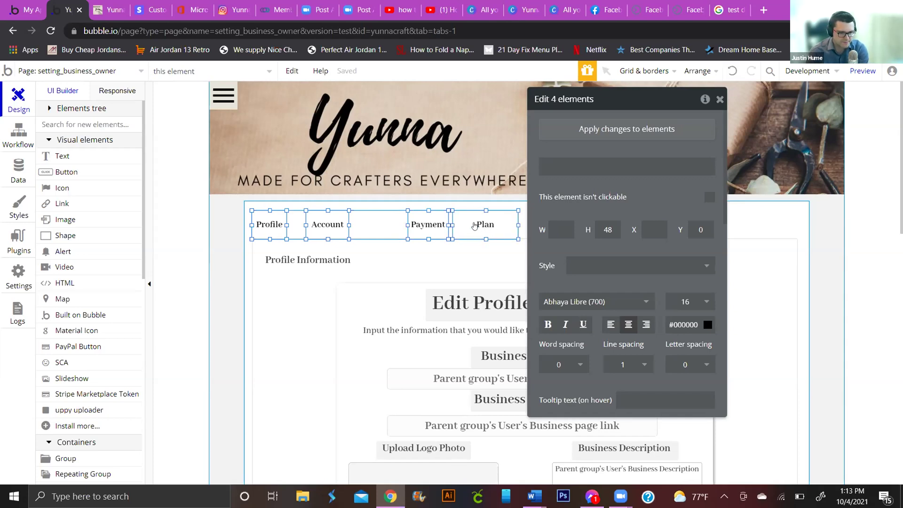
{"action": "right_click", "coordinate": [474, 226]}
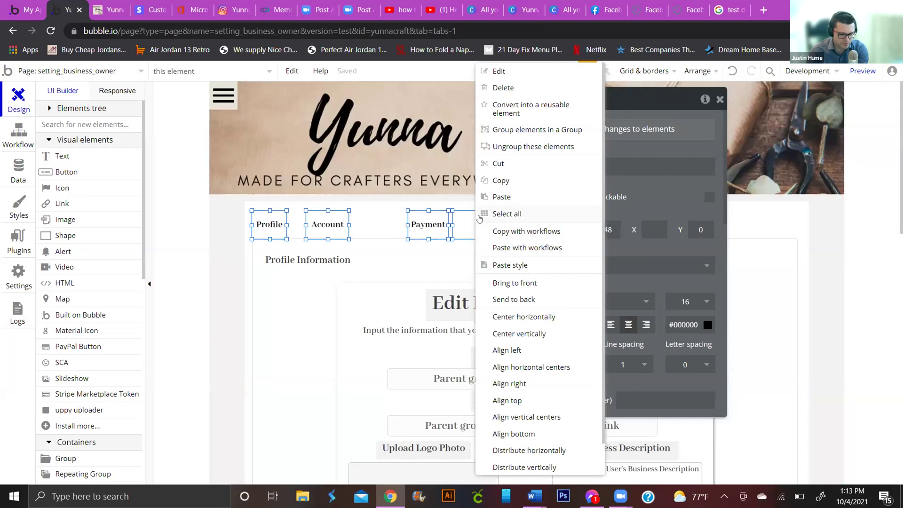
{"action": "scroll", "coordinate": [536, 357], "scroll_direction": "down", "scroll_amount": 1}
{"action": "left_click", "coordinate": [534, 415]}
{"action": "key", "text": "Escape"}
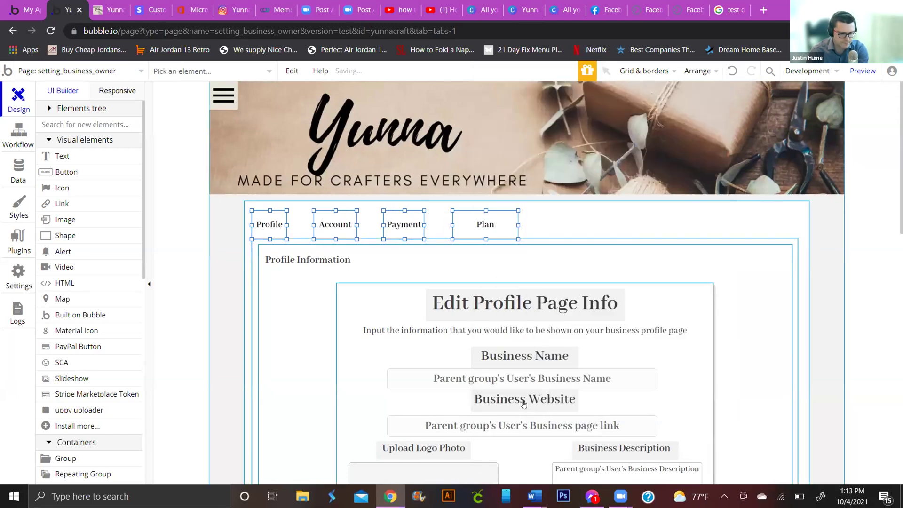
Step: Narrow the Plan tab to 42 wide, redistribute all four tabs, and switch to Responsive
{"action": "left_click_drag", "start_coordinate": [453, 224], "coordinate": [491, 224]}
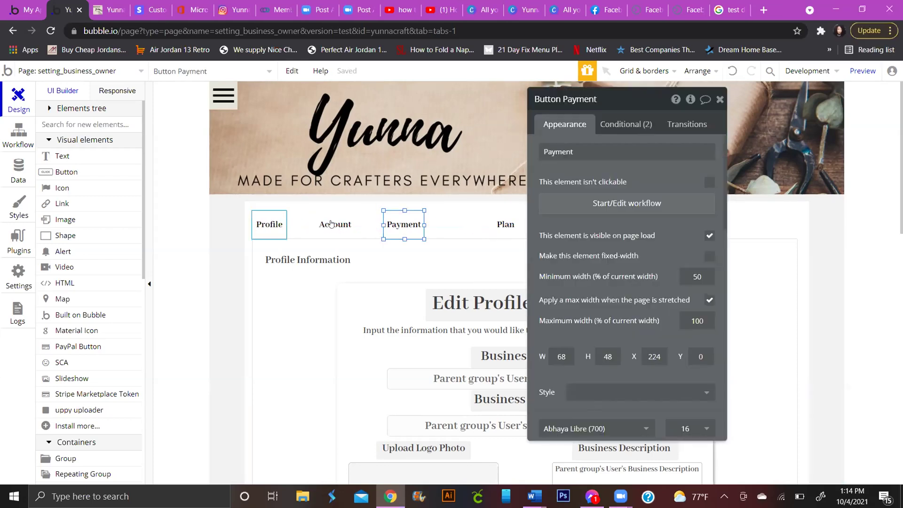
{"action": "left_click", "coordinate": [331, 224], "text": "shift"}
{"action": "left_click", "coordinate": [505, 226], "text": "shift"}
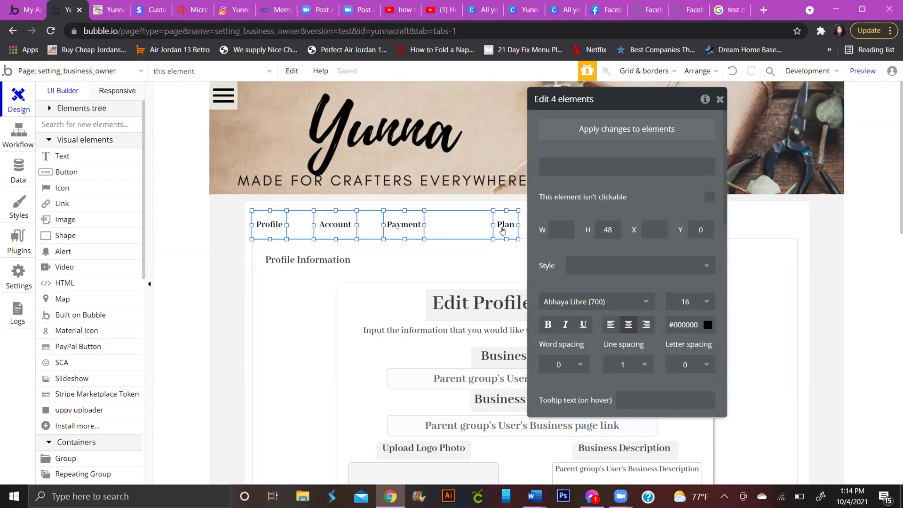
{"action": "right_click", "coordinate": [502, 230]}
{"action": "left_click", "coordinate": [554, 450]}
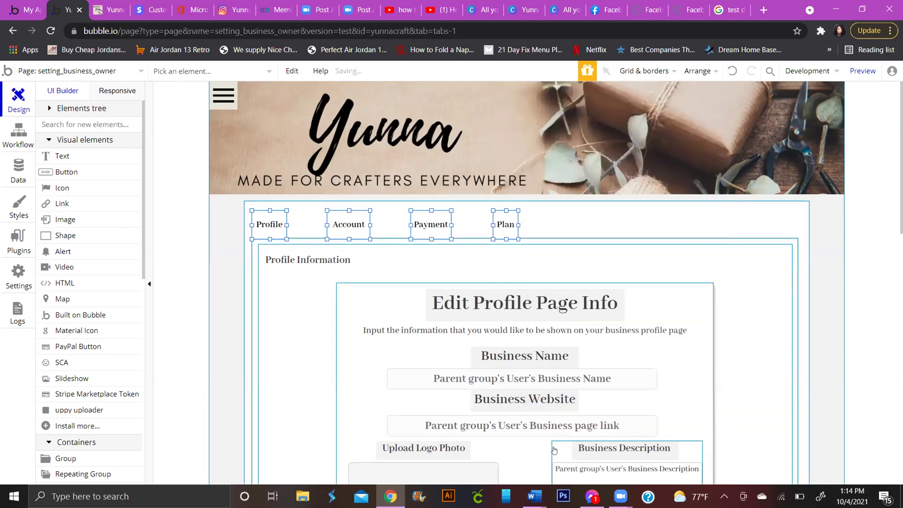
{"action": "left_click", "coordinate": [108, 91]}
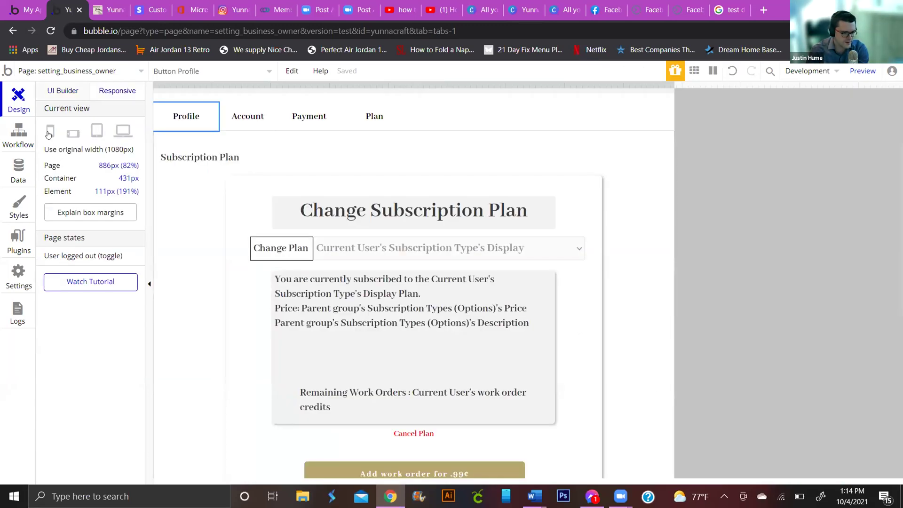
Step: In mobile preview, make the Profile tab collapse margins at container width 375
{"action": "left_click", "coordinate": [49, 132]}
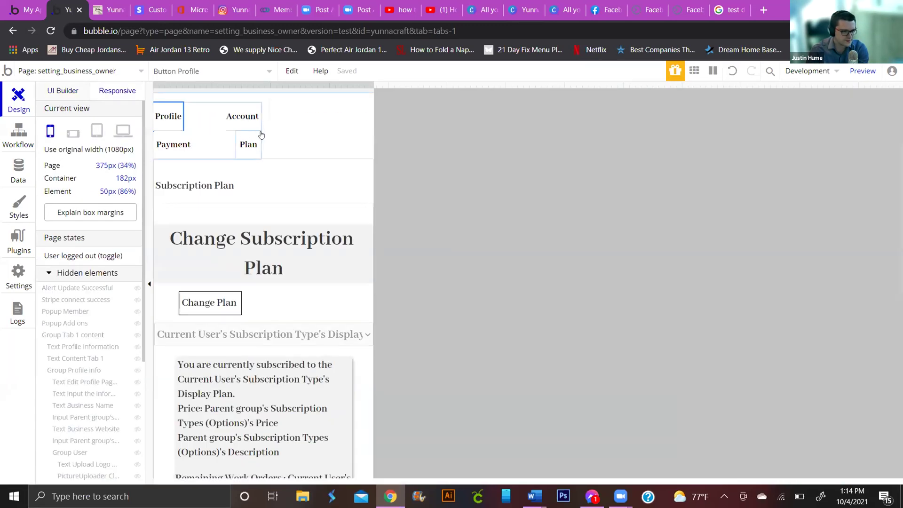
{"action": "left_click", "coordinate": [222, 136]}
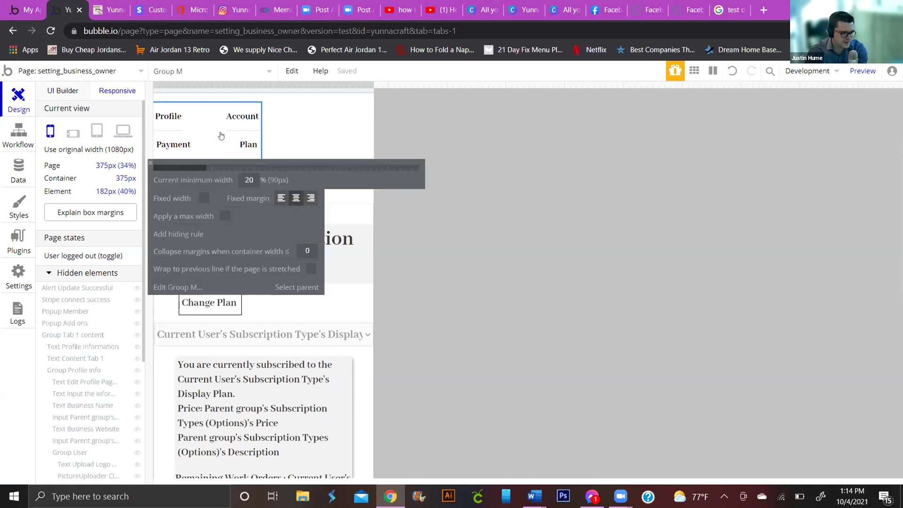
{"action": "left_click", "coordinate": [171, 121]}
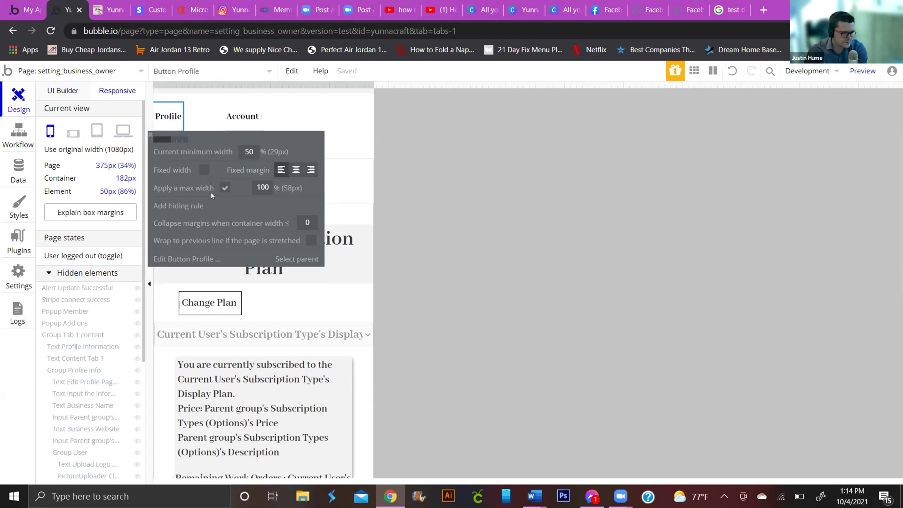
{"action": "left_click", "coordinate": [307, 222]}
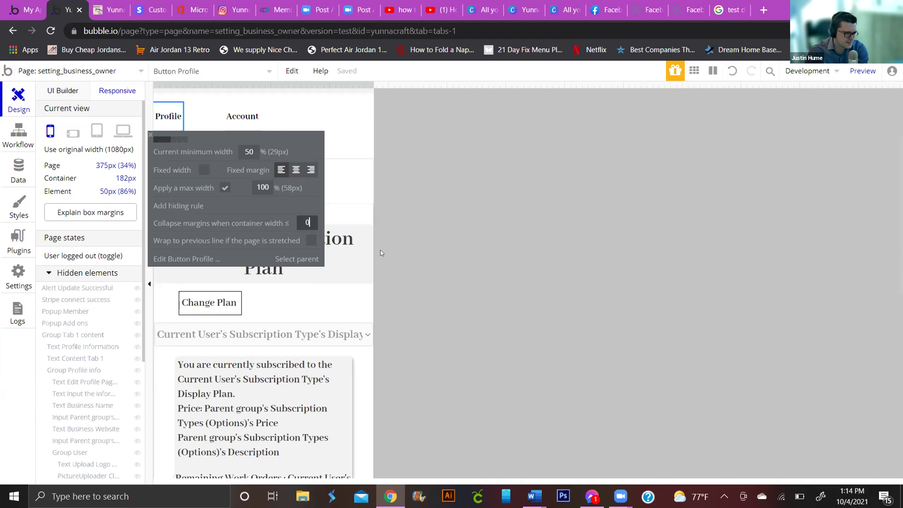
{"action": "type", "text": "375"}
{"action": "key", "text": "Return"}
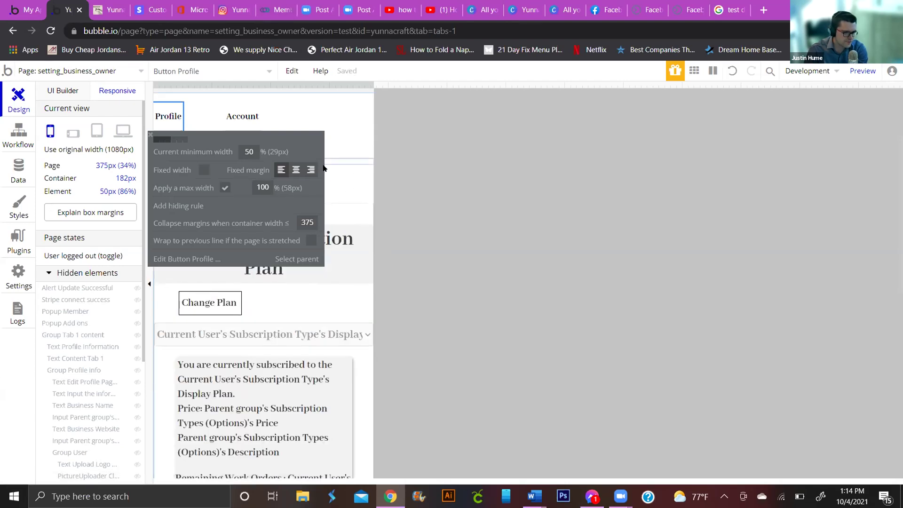
Step: Set the same 375 collapse-margins threshold on the Account, Payment and Plan tabs
{"action": "left_click", "coordinate": [241, 123]}
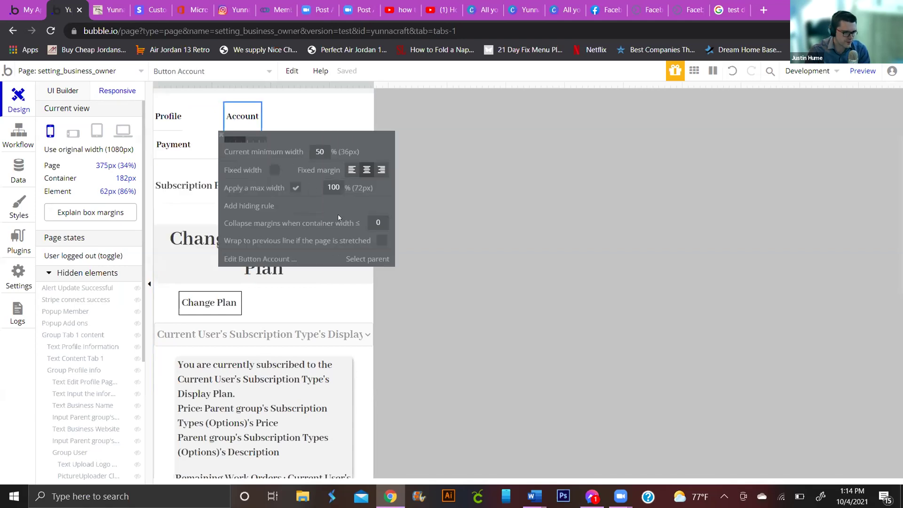
{"action": "left_click", "coordinate": [380, 223]}
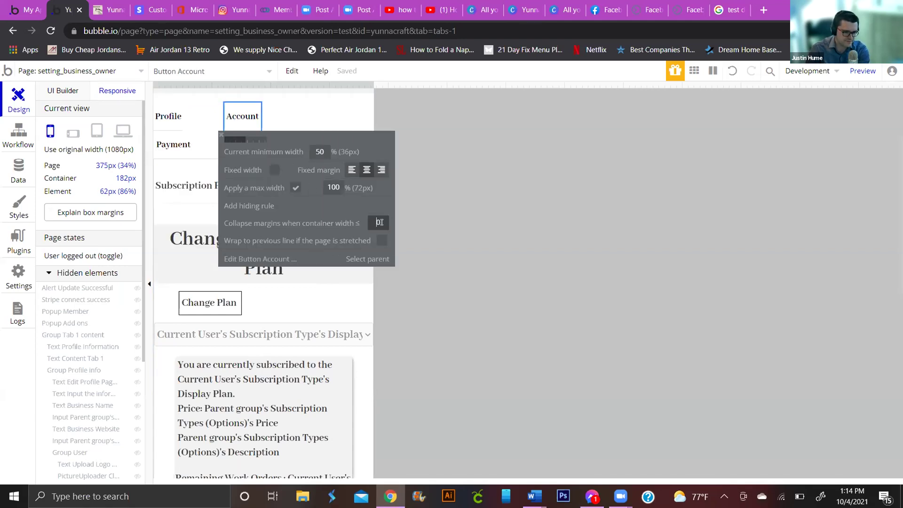
{"action": "type", "text": "375"}
{"action": "key", "text": "Delete"}
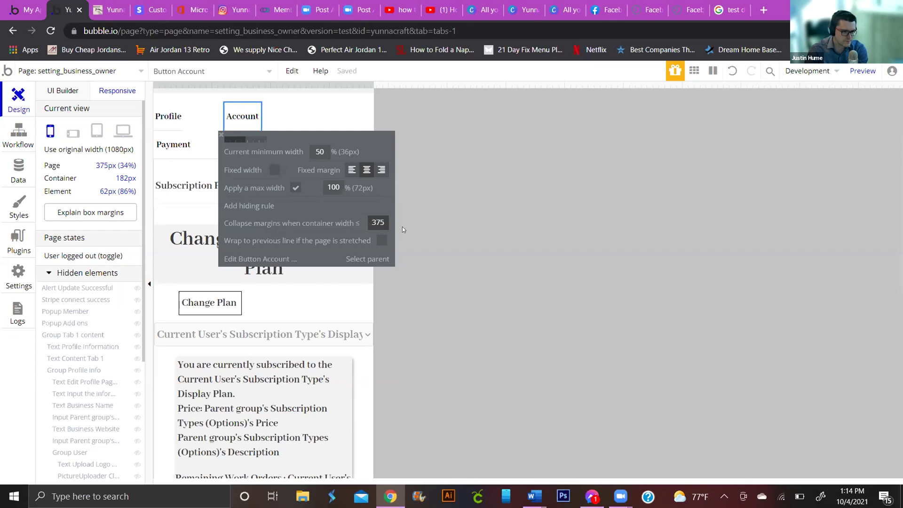
{"action": "left_click", "coordinate": [367, 258]}
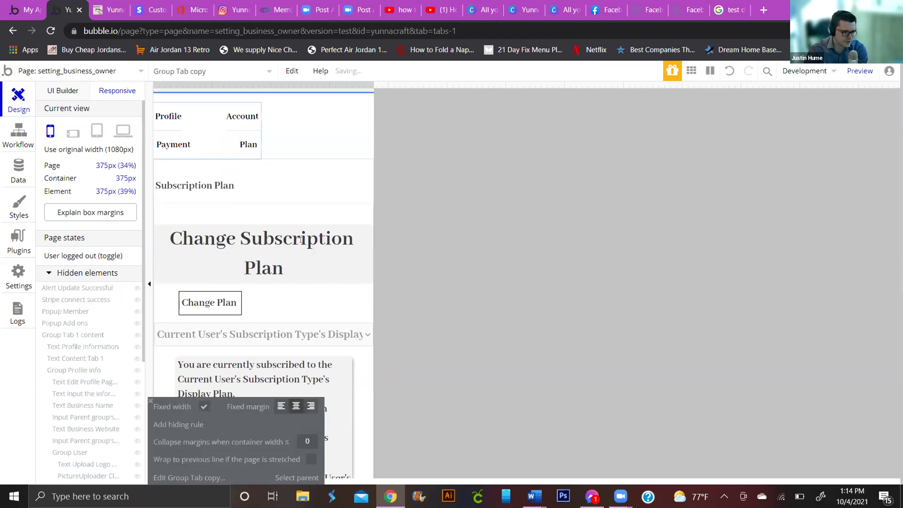
{"action": "left_click", "coordinate": [173, 144]}
{"action": "type", "text": "375"}
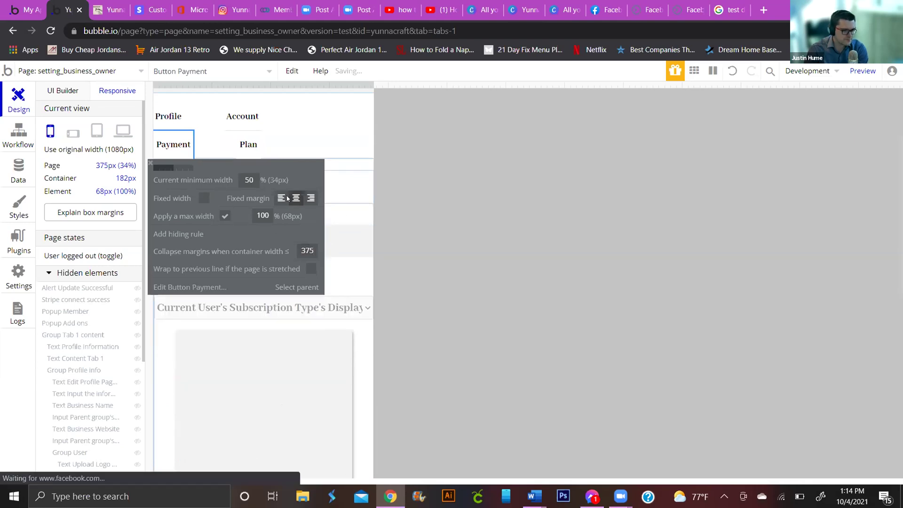
{"action": "left_click", "coordinate": [245, 148]}
{"action": "left_click", "coordinate": [385, 249]}
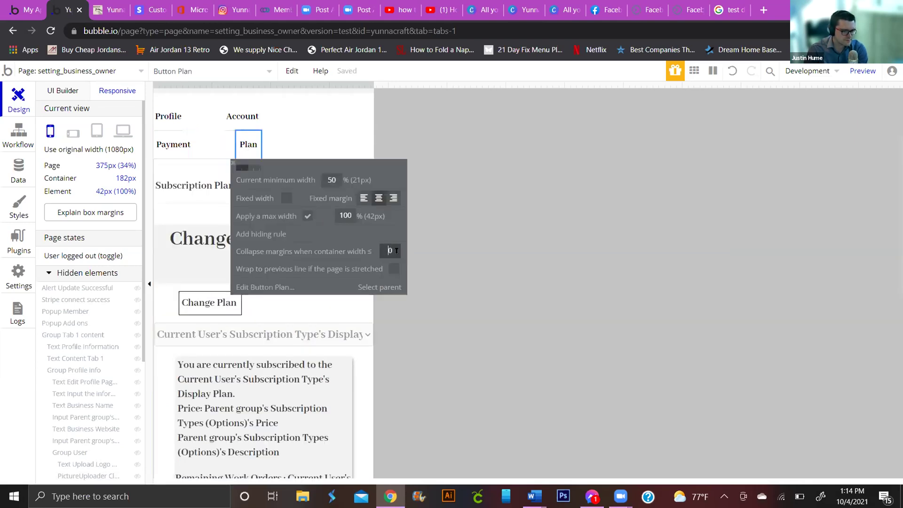
{"action": "type", "text": "375"}
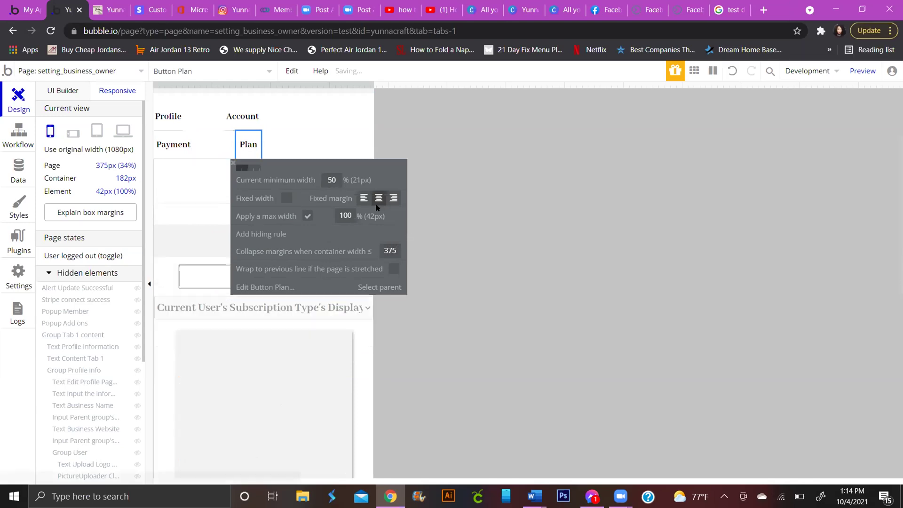
{"action": "left_click", "coordinate": [210, 118]}
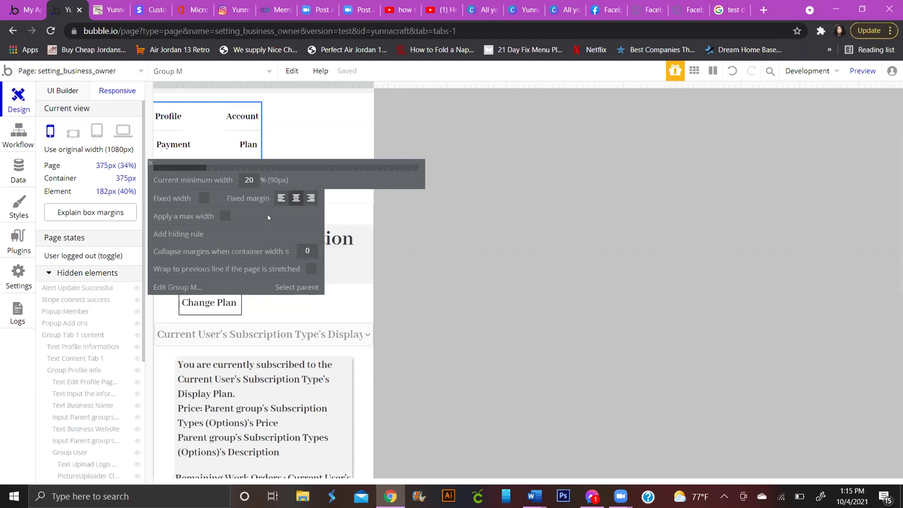
Step: Raise Group M's minimum width from 20 to 99%
{"action": "left_click", "coordinate": [255, 180]}
{"action": "key", "text": "BackSpace"}
{"action": "key", "text": "Return"}
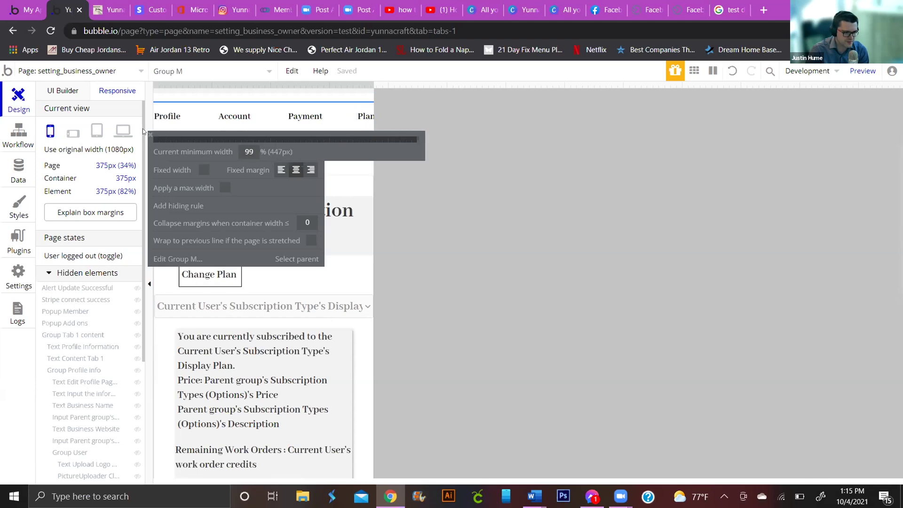
{"action": "left_click", "coordinate": [148, 134]}
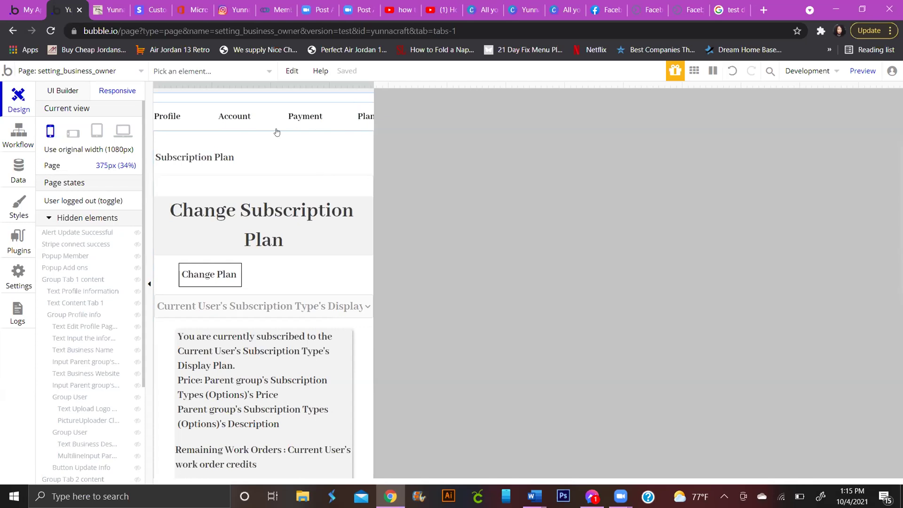
Step: Lower Group M's minimum width to 90% so all four tabs share one row at 375px
{"action": "left_click", "coordinate": [209, 125]}
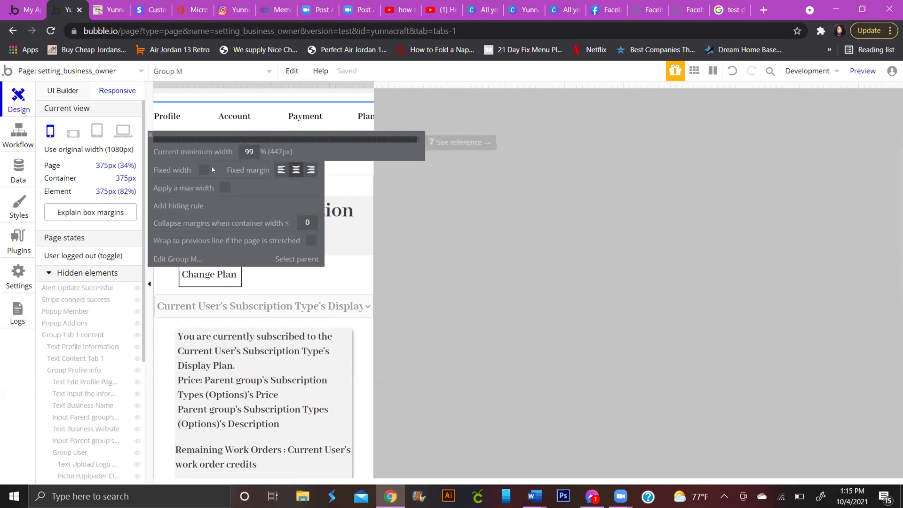
{"action": "left_click", "coordinate": [253, 153]}
{"action": "key", "text": "BackSpace"}
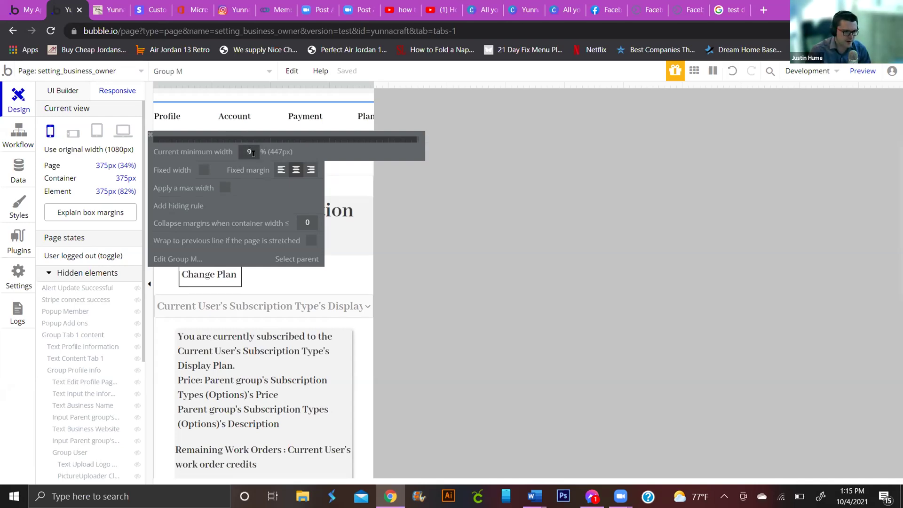
{"action": "type", "text": "5"}
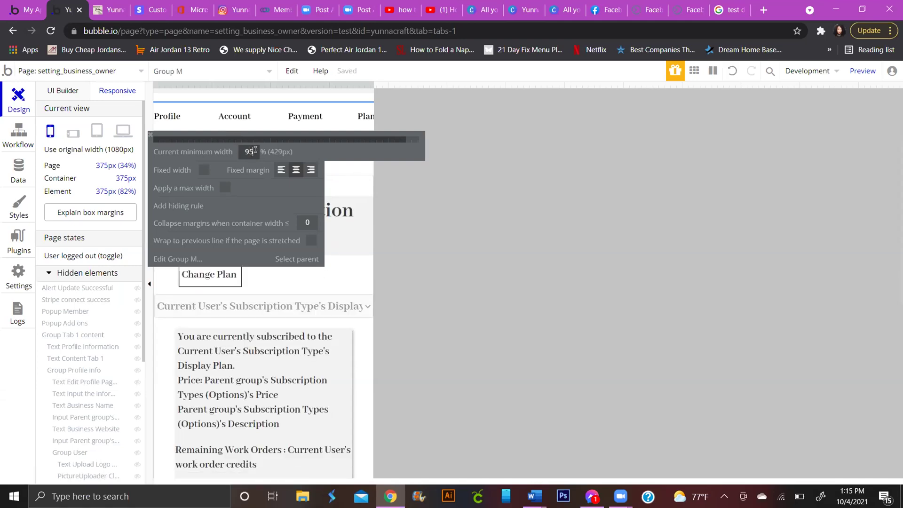
{"action": "type", "text": "0"}
{"action": "key", "text": "Return"}
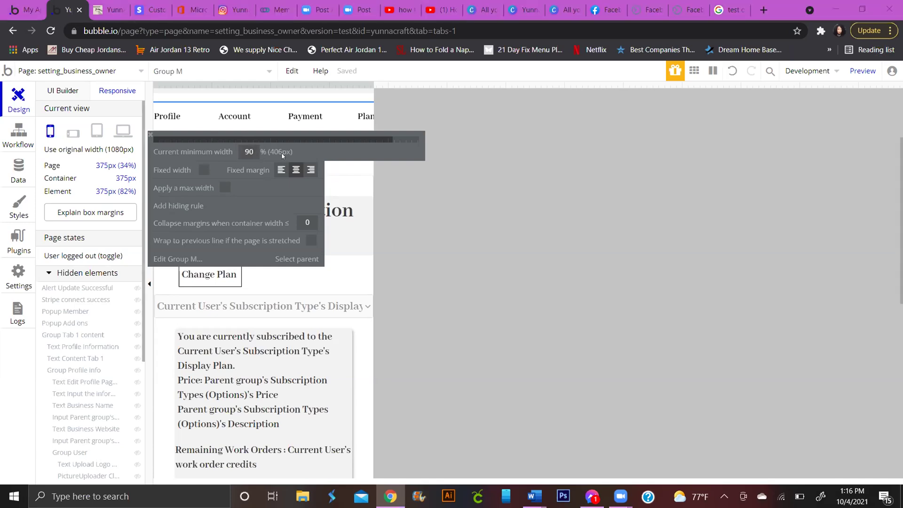
{"action": "key", "text": "super"}
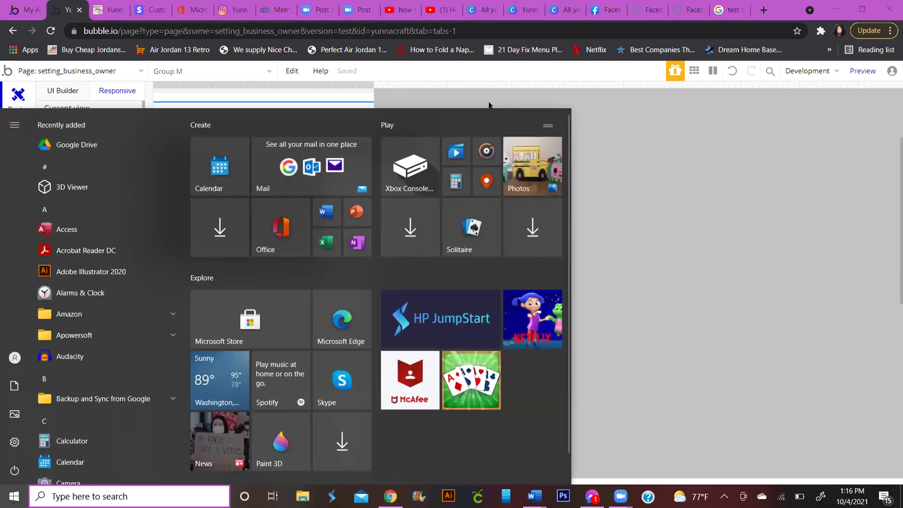
{"action": "key", "text": "super"}
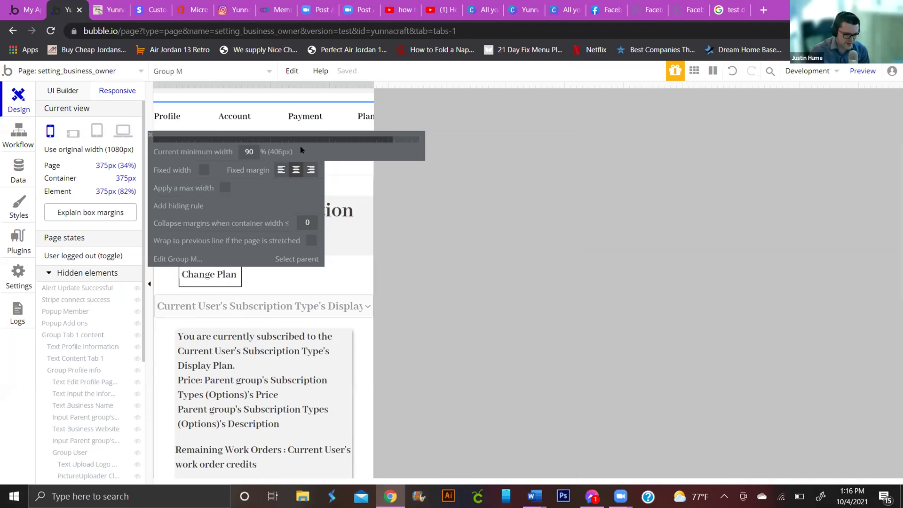
{"action": "scroll", "coordinate": [306, 151], "scroll_direction": "down", "scroll_amount": 6}
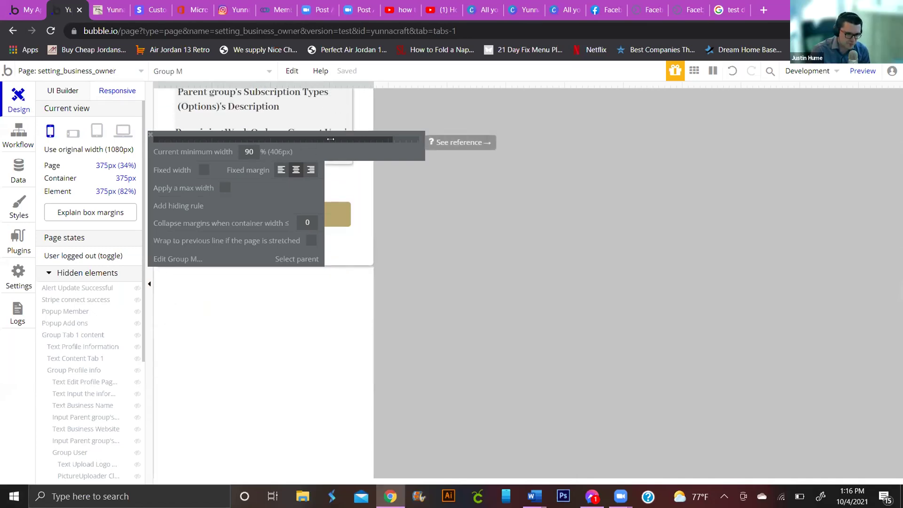
{"action": "scroll", "coordinate": [331, 98], "scroll_direction": "up", "scroll_amount": 8}
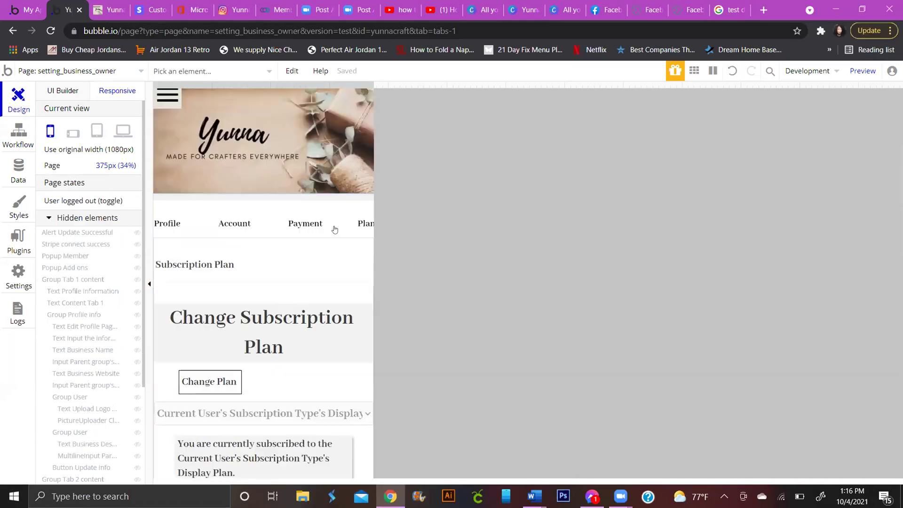
Step: Lower Group M's minimum width to about 80% (363px) so all four tabs fit at 375px
{"action": "left_click", "coordinate": [327, 306]}
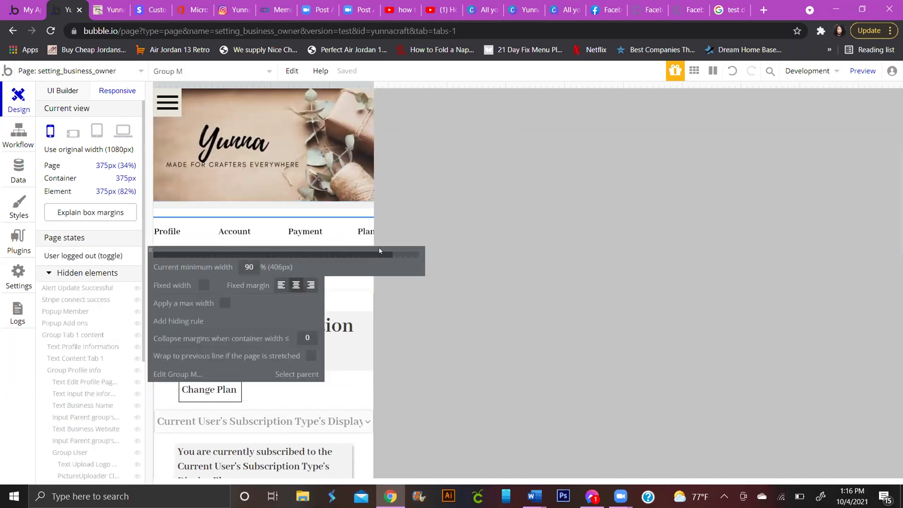
{"action": "left_click_drag", "start_coordinate": [391, 254], "coordinate": [378, 248]}
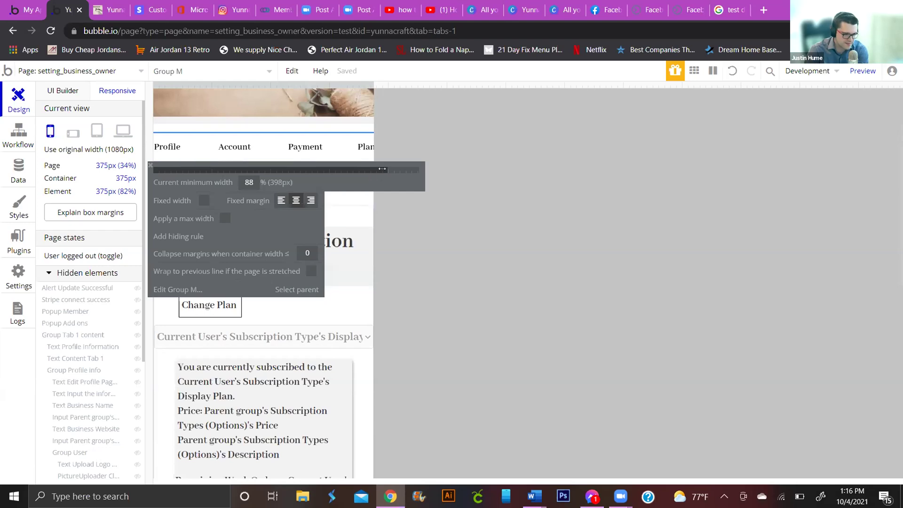
{"action": "left_click_drag", "start_coordinate": [382, 168], "coordinate": [365, 167]}
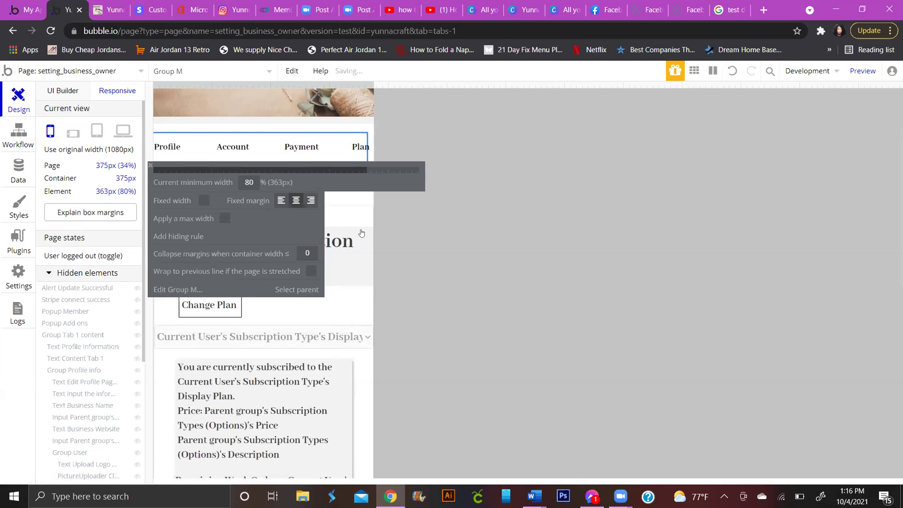
{"action": "left_click", "coordinate": [149, 168]}
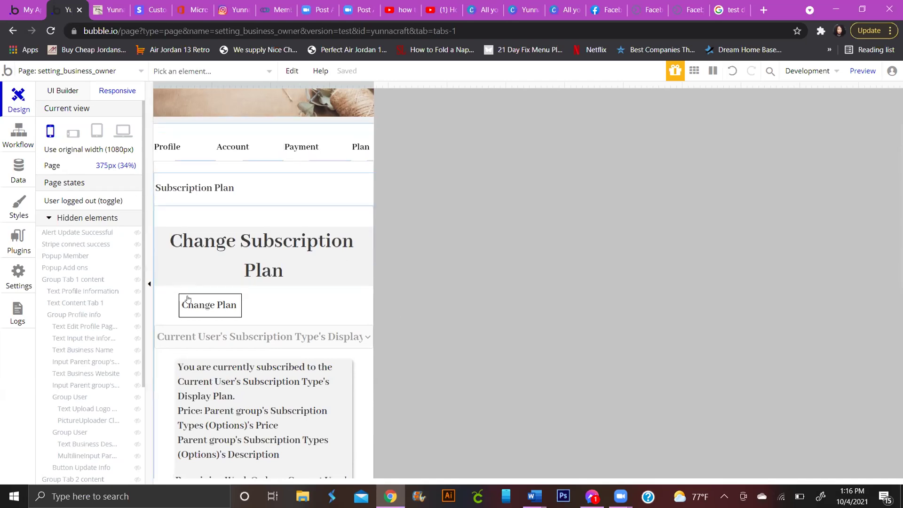
{"action": "left_click", "coordinate": [72, 137]}
{"action": "left_click", "coordinate": [101, 138]}
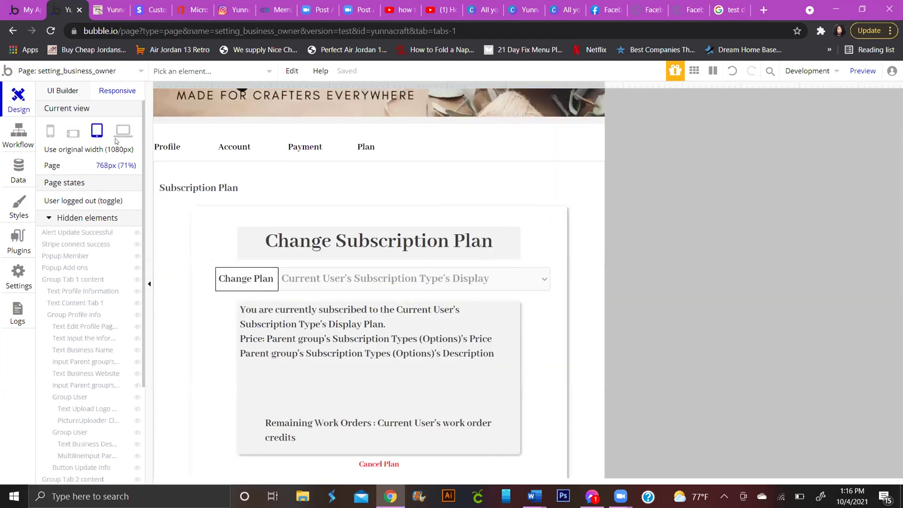
{"action": "left_click", "coordinate": [123, 131]}
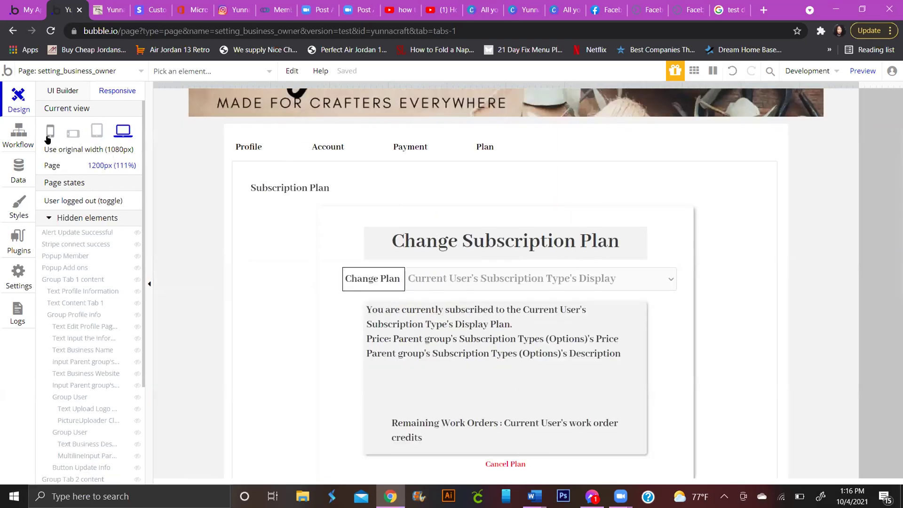
{"action": "left_click", "coordinate": [50, 130]}
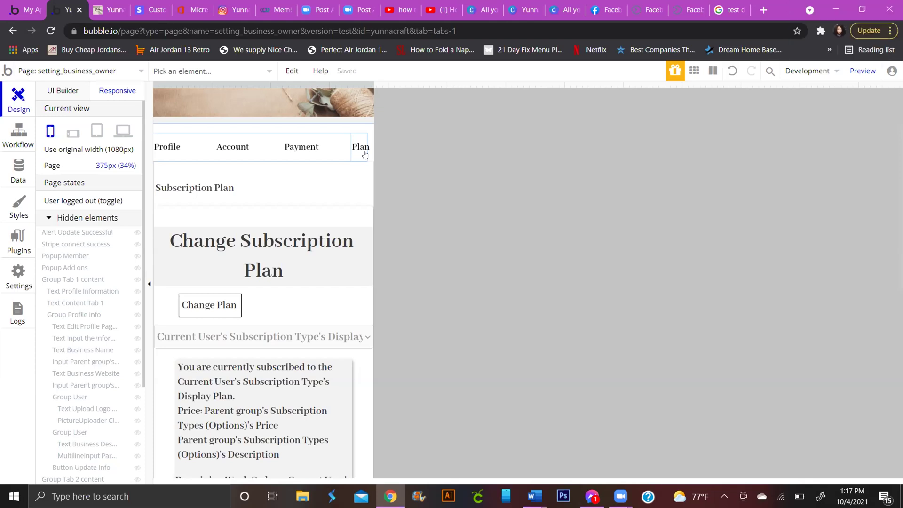
{"action": "key", "text": "XF86AudioPlay"}
{"action": "key", "text": "XF86AudioRaiseVolume"}
{"action": "key", "text": "XF86AudioRaiseVolume"}
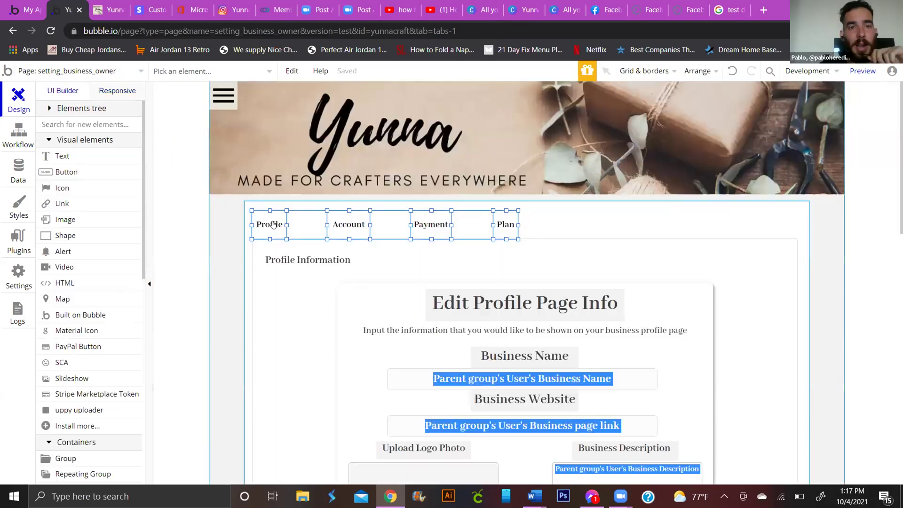
Step: In the full-width editor, move the tab row group about 31px left so Plan sits fully inside
{"action": "left_click", "coordinate": [283, 225]}
{"action": "left_click_drag", "start_coordinate": [283, 225], "coordinate": [281, 217]}
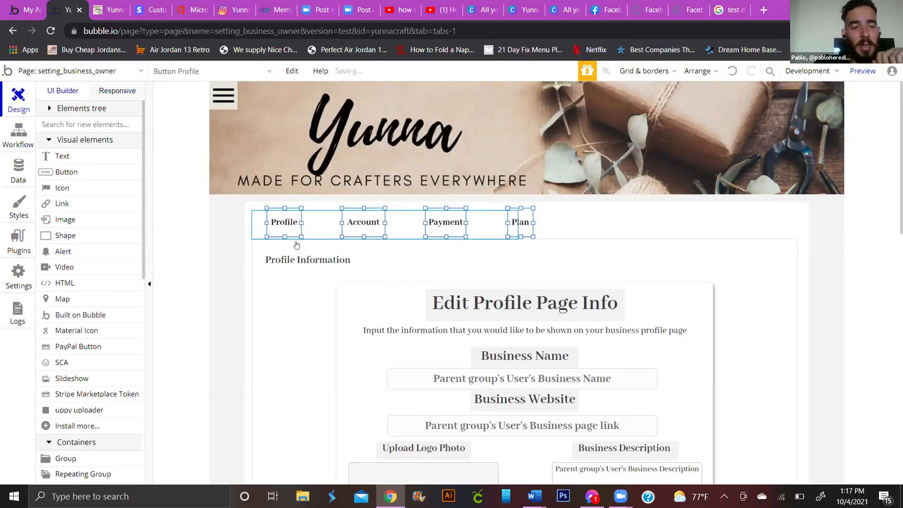
{"action": "left_click", "coordinate": [284, 221]}
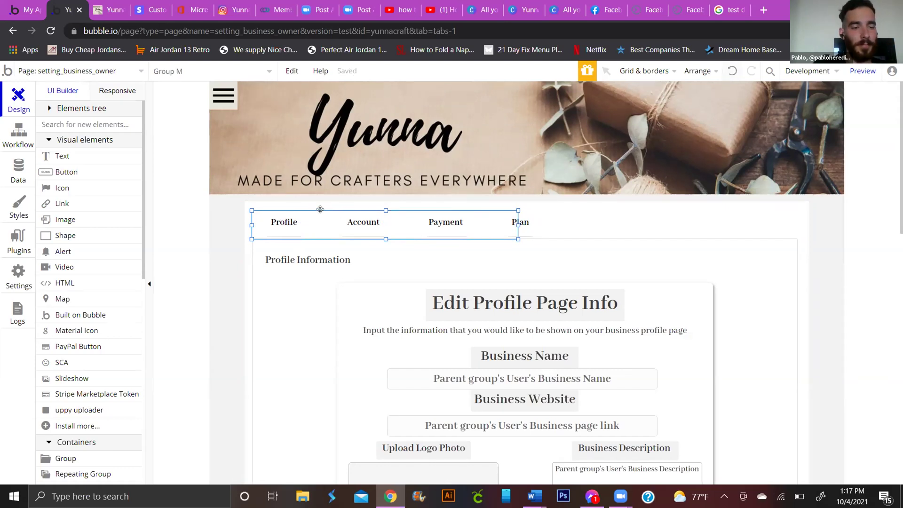
{"action": "left_click_drag", "start_coordinate": [304, 218], "coordinate": [290, 218]}
{"action": "left_click", "coordinate": [290, 218]}
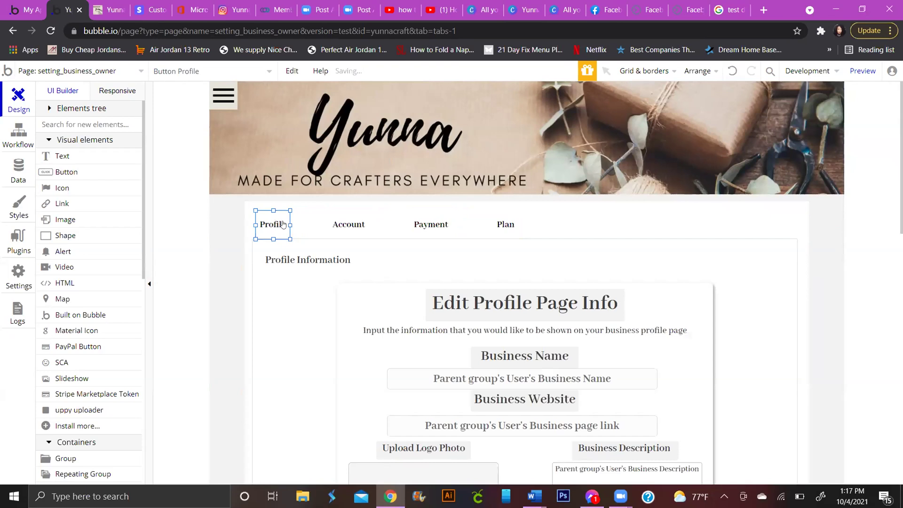
{"action": "left_click", "coordinate": [306, 219]}
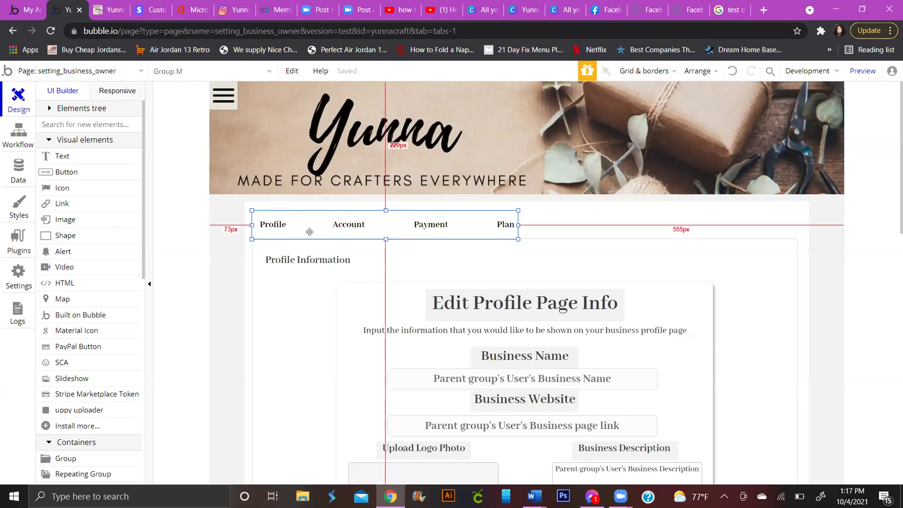
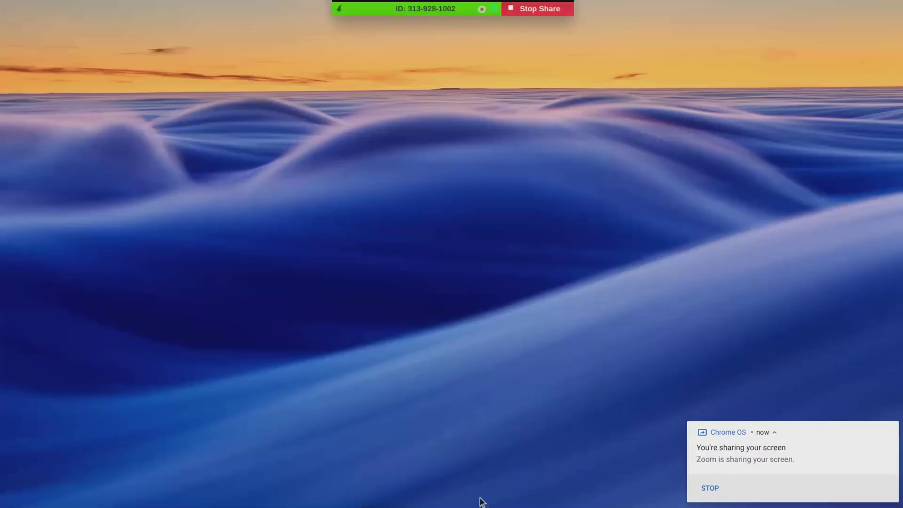
Step: Restore the Meilisearch Authentication Notes and highlight the first bullet on key types
{"action": "left_click", "coordinate": [418, 500]}
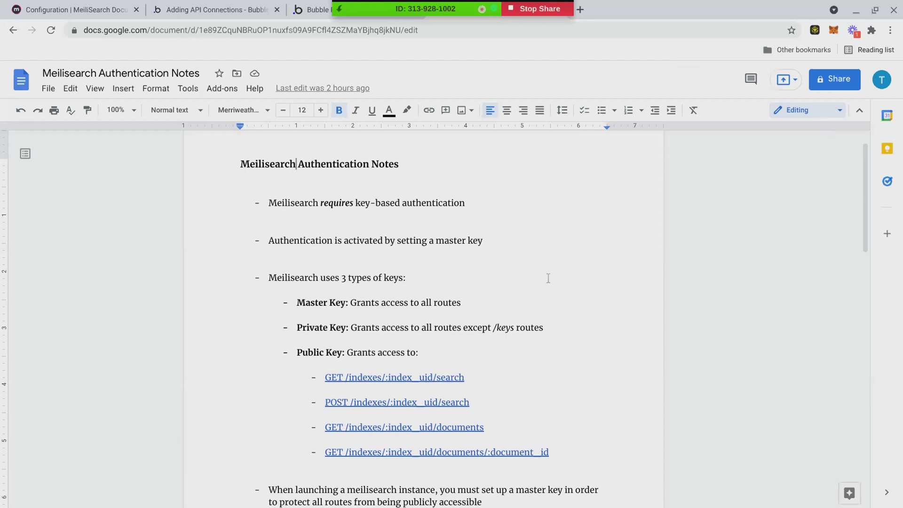
{"action": "scroll", "coordinate": [581, 160], "scroll_direction": "down", "scroll_amount": 1}
{"action": "scroll", "coordinate": [614, 236], "scroll_direction": "up", "scroll_amount": 1}
{"action": "scroll", "coordinate": [369, 284], "scroll_direction": "down", "scroll_amount": 1}
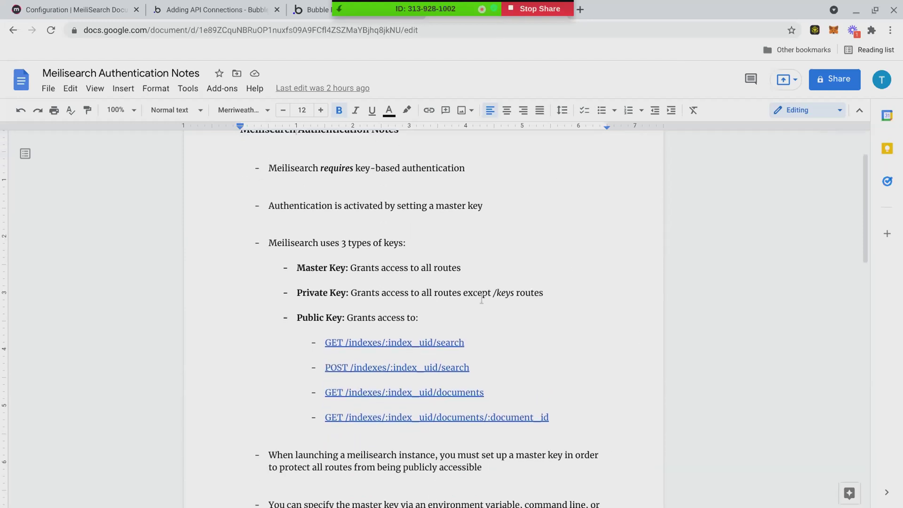
{"action": "scroll", "coordinate": [496, 273], "scroll_direction": "up", "scroll_amount": 1}
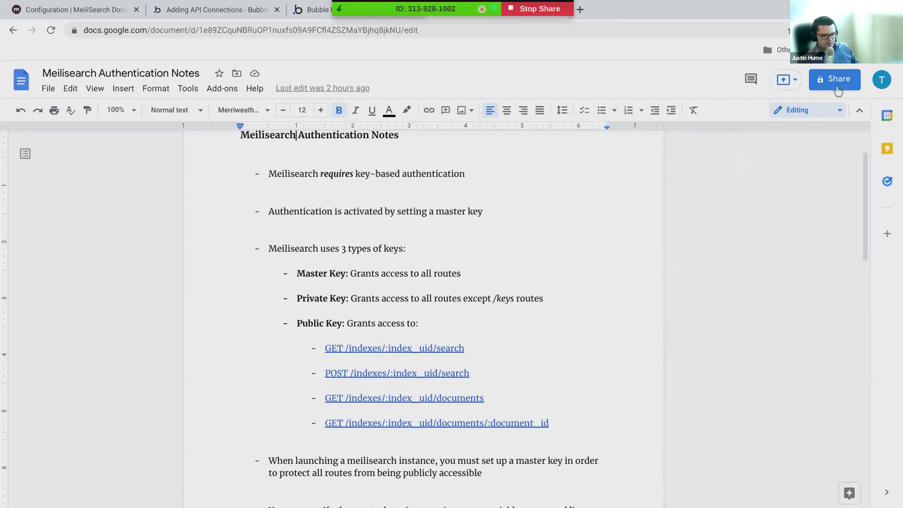
{"action": "left_click", "coordinate": [272, 173]}
{"action": "left_click_drag", "start_coordinate": [272, 173], "coordinate": [484, 180]}
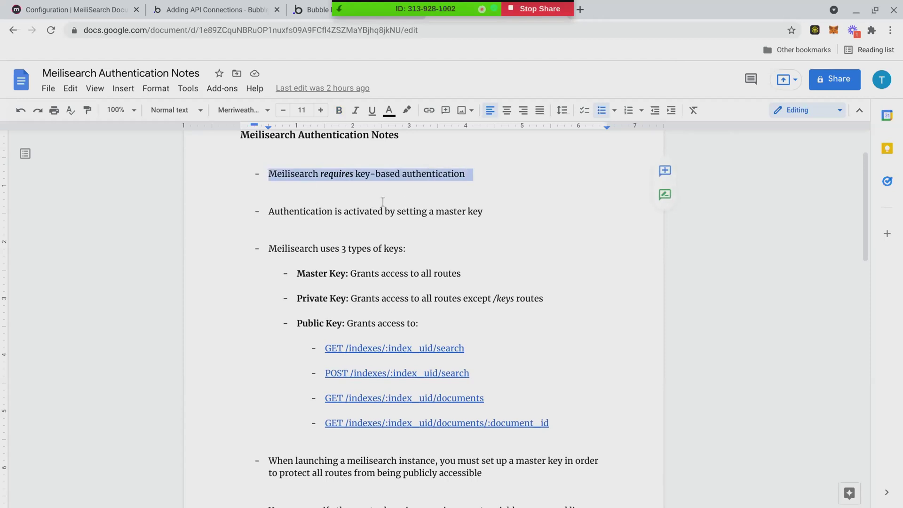
{"action": "left_click_drag", "start_coordinate": [443, 214], "coordinate": [443, 201]}
{"action": "scroll", "coordinate": [443, 209], "scroll_direction": "down", "scroll_amount": 1}
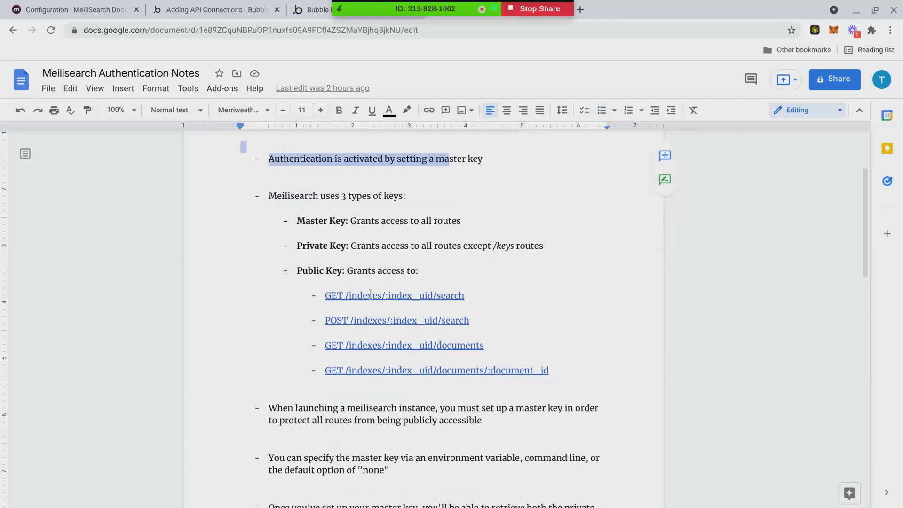
{"action": "scroll", "coordinate": [370, 294], "scroll_direction": "up", "scroll_amount": 1}
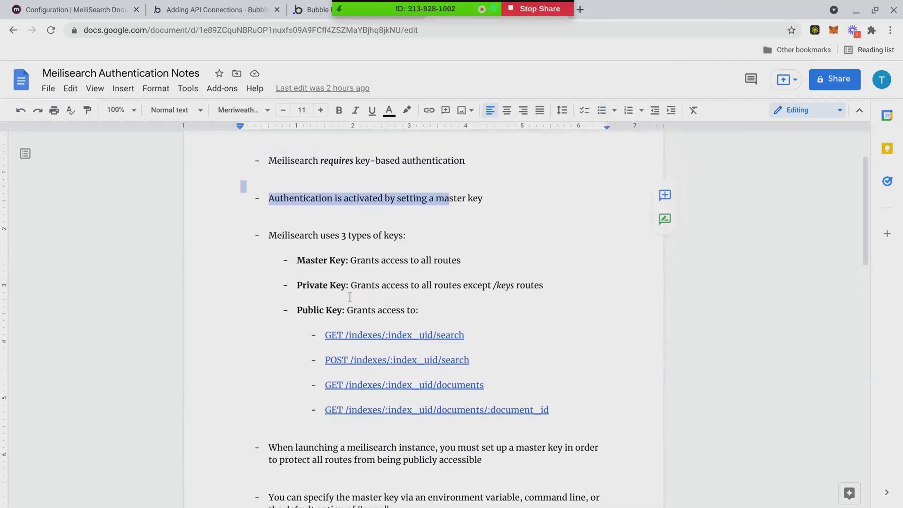
{"action": "scroll", "coordinate": [350, 296], "scroll_direction": "down", "scroll_amount": 1}
{"action": "left_click", "coordinate": [630, 312]}
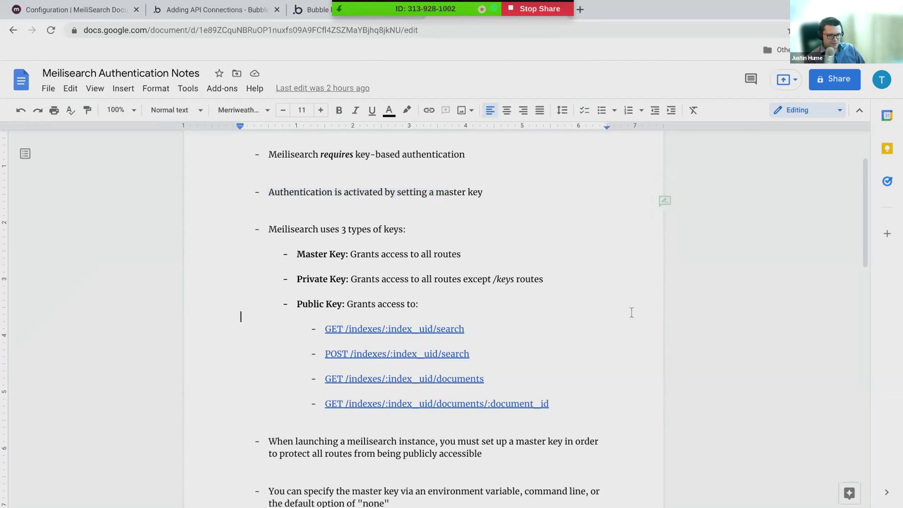
Step: Scroll down and highlight the four public-key endpoint routes in the notes
{"action": "scroll", "coordinate": [665, 317], "scroll_direction": "down", "scroll_amount": 1}
{"action": "scroll", "coordinate": [665, 315], "scroll_direction": "down", "scroll_amount": 3}
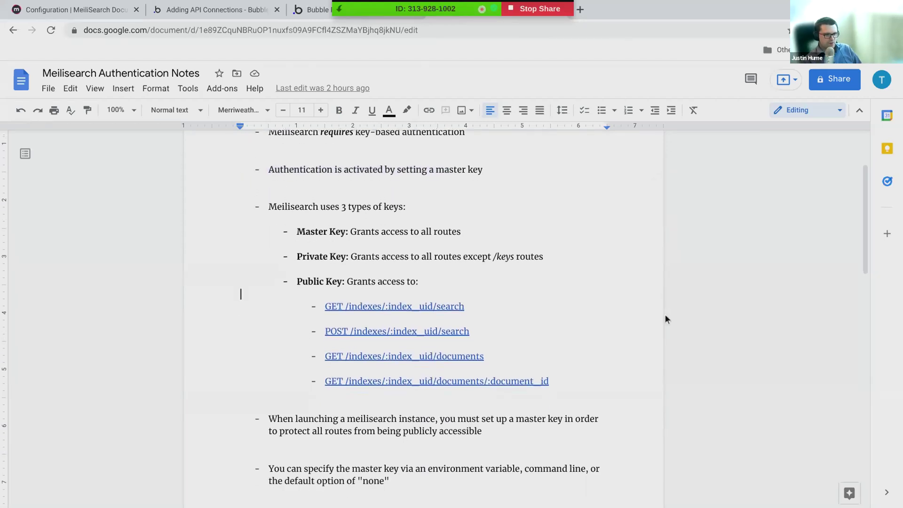
{"action": "scroll", "coordinate": [665, 315], "scroll_direction": "down", "scroll_amount": 2}
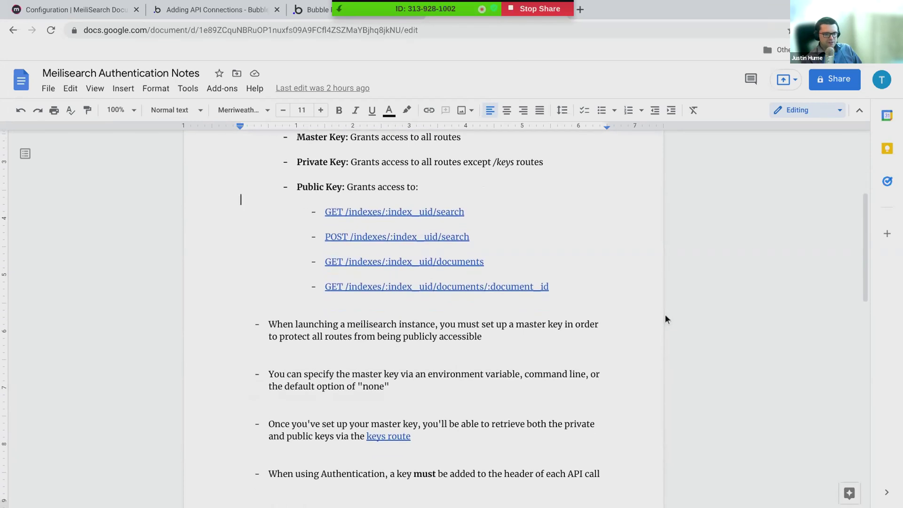
{"action": "scroll", "coordinate": [665, 315], "scroll_direction": "up", "scroll_amount": 2}
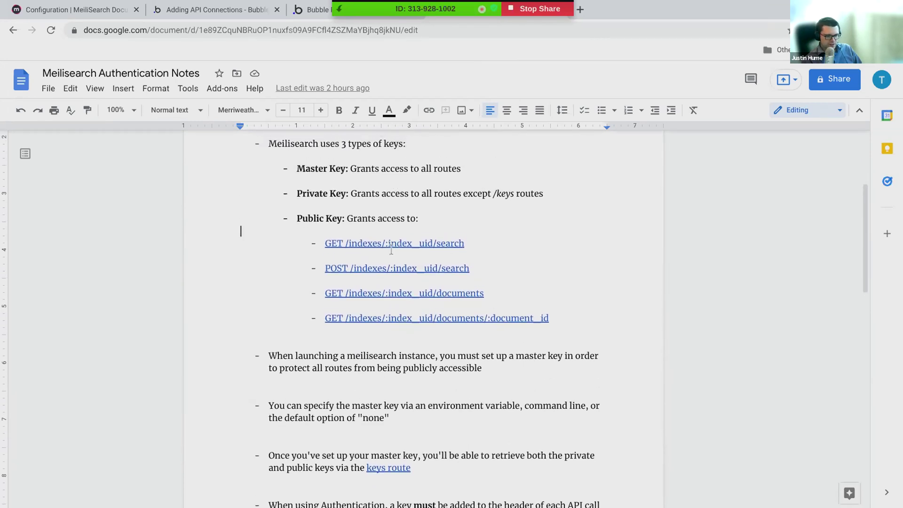
{"action": "triple_click", "coordinate": [423, 259]}
{"action": "left_click_drag", "start_coordinate": [424, 260], "coordinate": [566, 332]}
{"action": "left_click", "coordinate": [565, 331]}
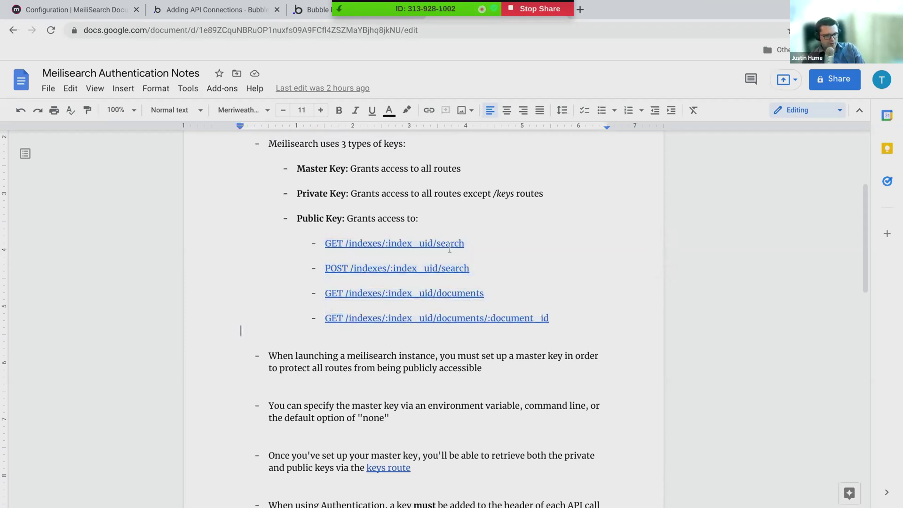
Step: Copy the document link and change access to anyone with the link as Viewer
{"action": "left_click", "coordinate": [839, 89]}
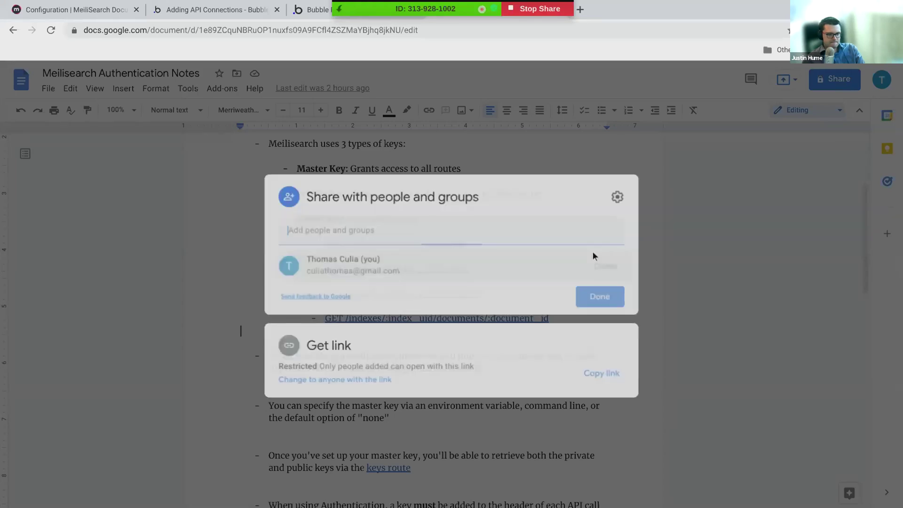
{"action": "left_click", "coordinate": [593, 374]}
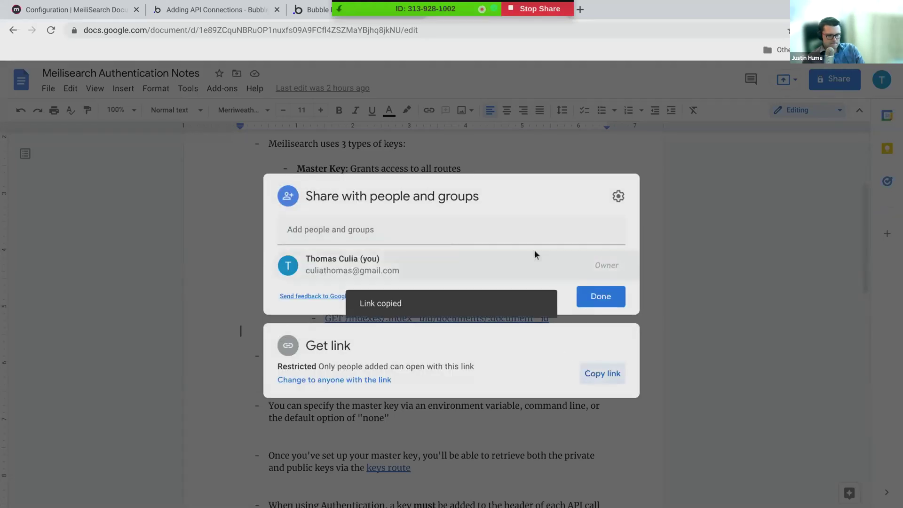
{"action": "key", "text": "Escape"}
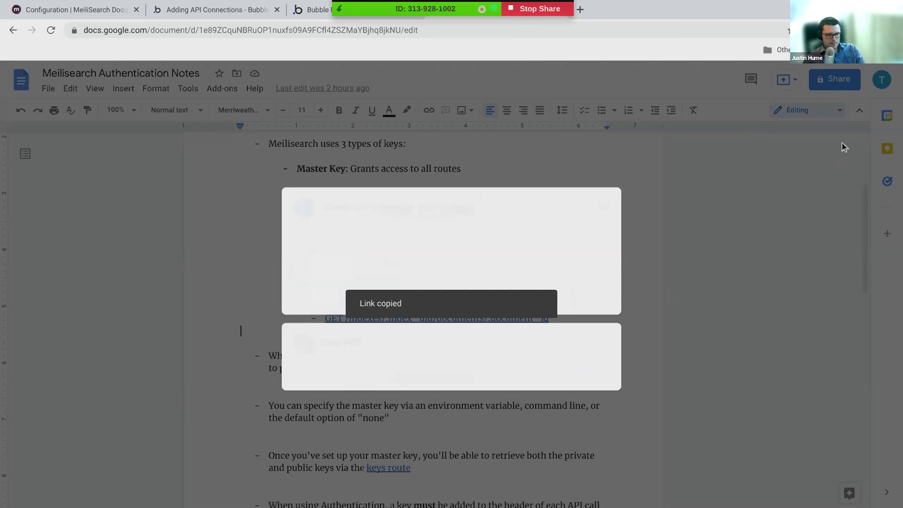
{"action": "left_click", "coordinate": [839, 81]}
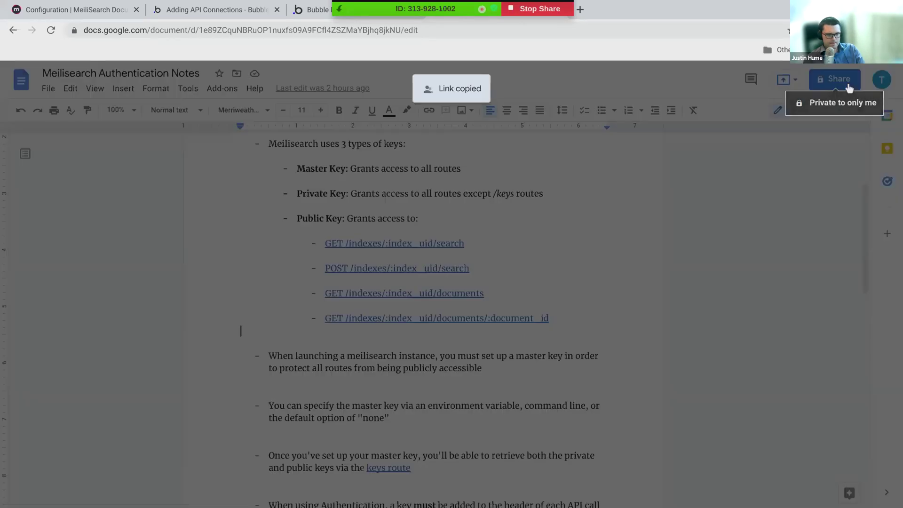
{"action": "left_click", "coordinate": [618, 196]}
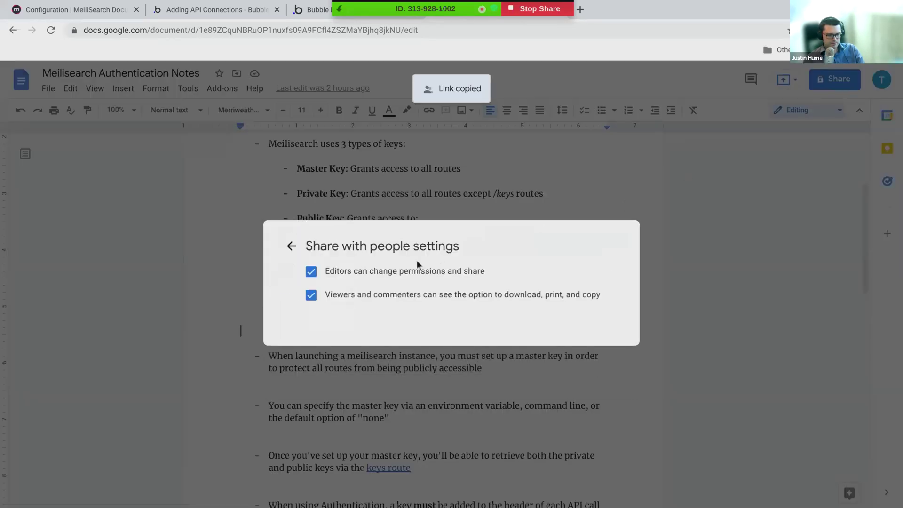
{"action": "left_click", "coordinate": [292, 246]}
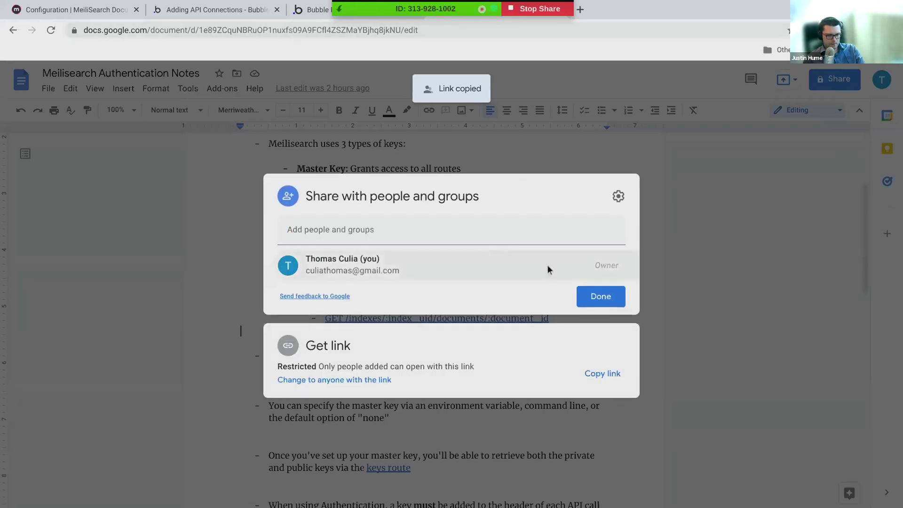
{"action": "mouse_move", "coordinate": [547, 263]}
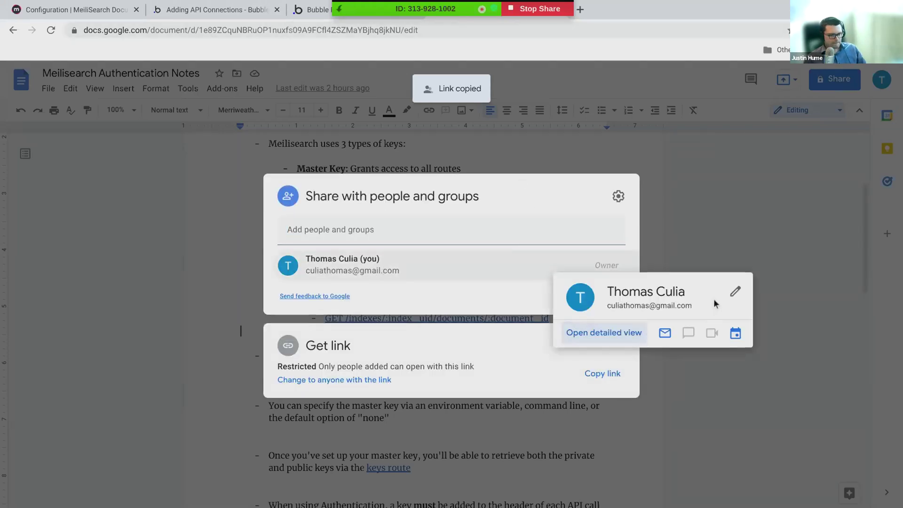
{"action": "left_click", "coordinate": [351, 388]}
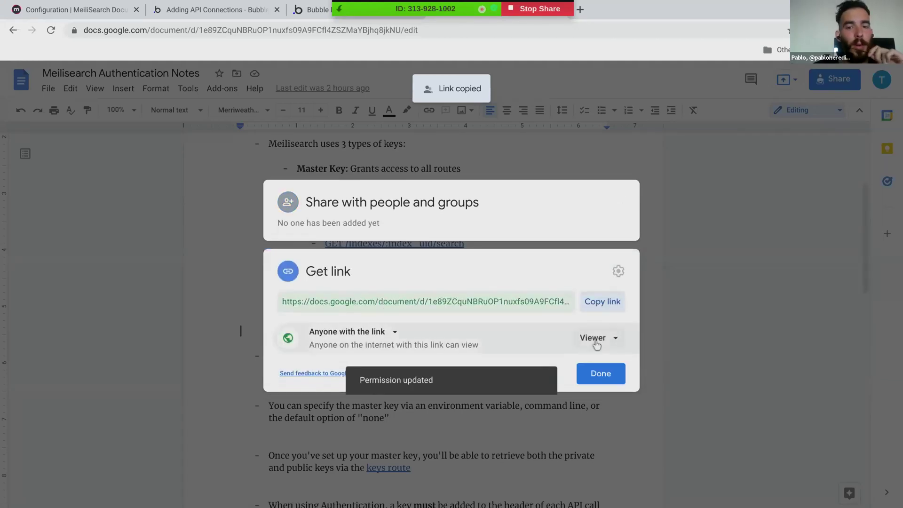
{"action": "left_click", "coordinate": [598, 347]}
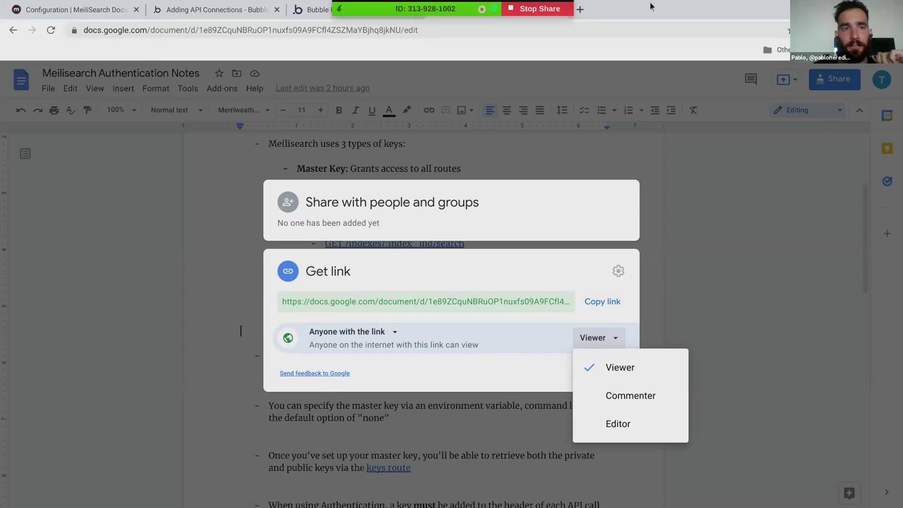
Step: Paste the notes link into the Zoom meeting chat and send it to everyone
{"action": "mouse_move", "coordinate": [428, 12]}
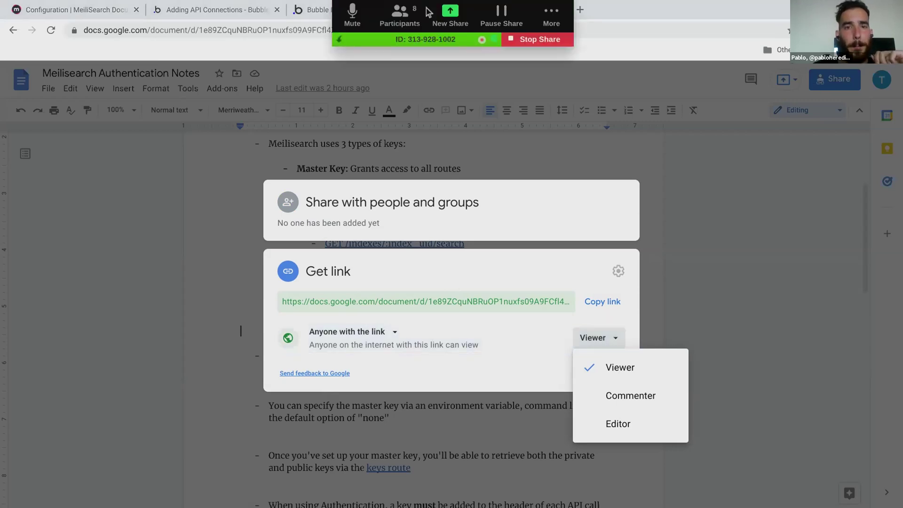
{"action": "left_click", "coordinate": [551, 14]}
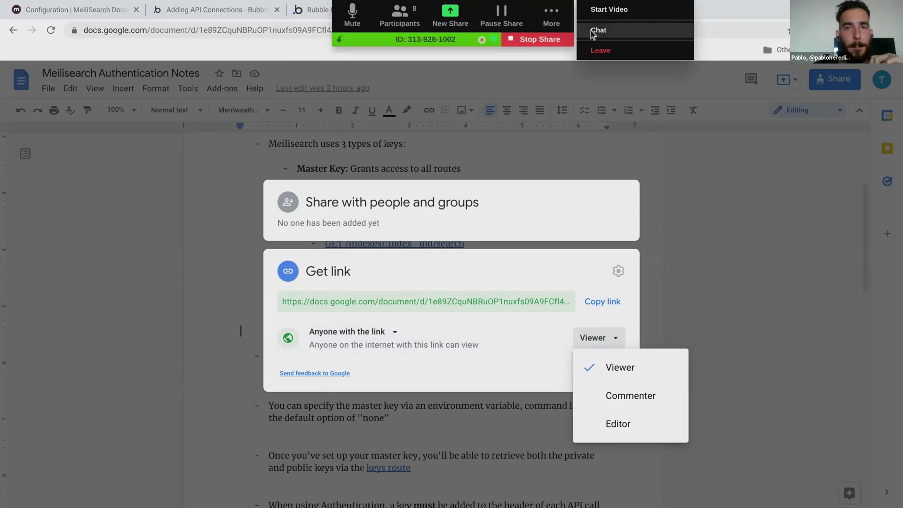
{"action": "left_click", "coordinate": [594, 31]}
{"action": "left_click", "coordinate": [339, 346]}
{"action": "key", "text": "ctrl+v"}
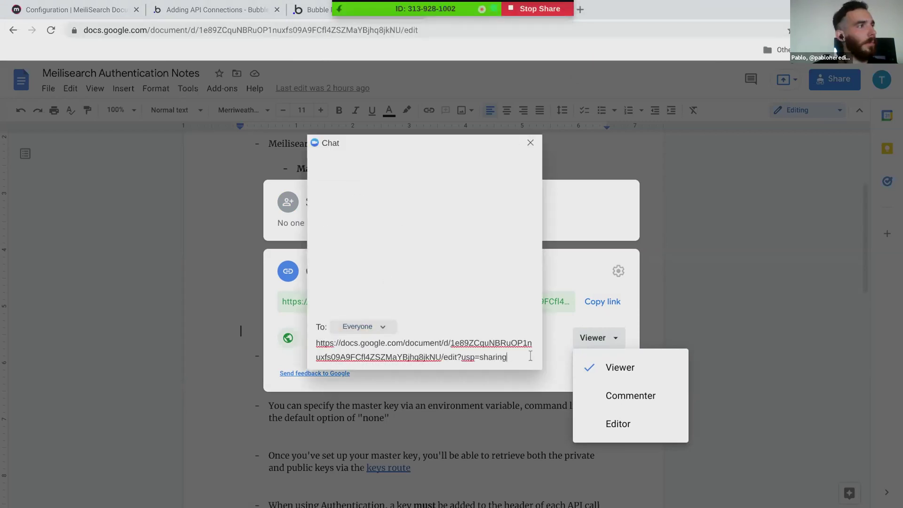
{"action": "key", "text": "Return"}
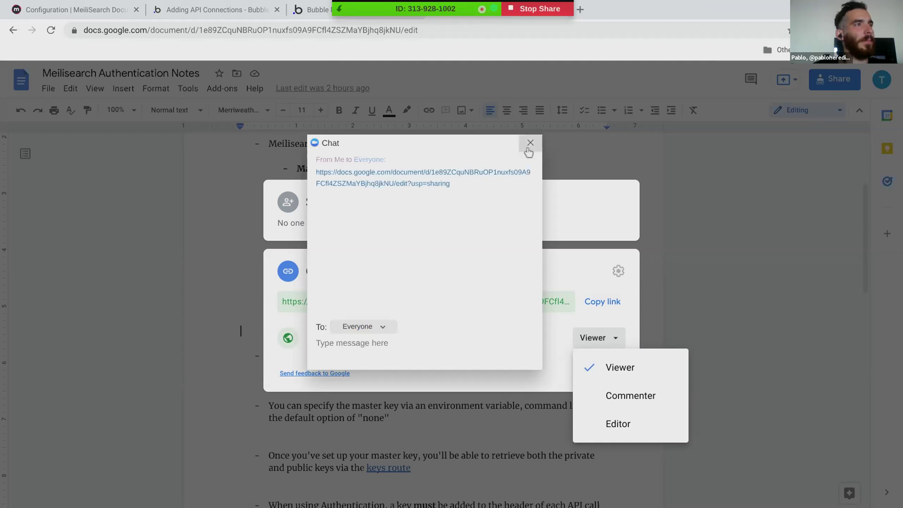
{"action": "left_click", "coordinate": [529, 143]}
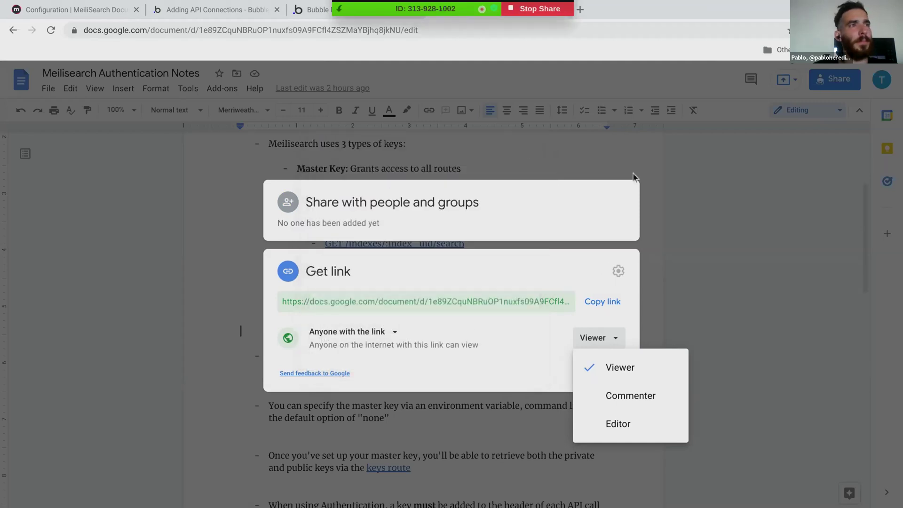
Step: Dismiss the sharing dialog, skim the notes, and go to the 'Adding API Connections - Bubble' page
{"action": "left_click", "coordinate": [671, 203]}
{"action": "scroll", "coordinate": [660, 228], "scroll_direction": "down", "scroll_amount": 4}
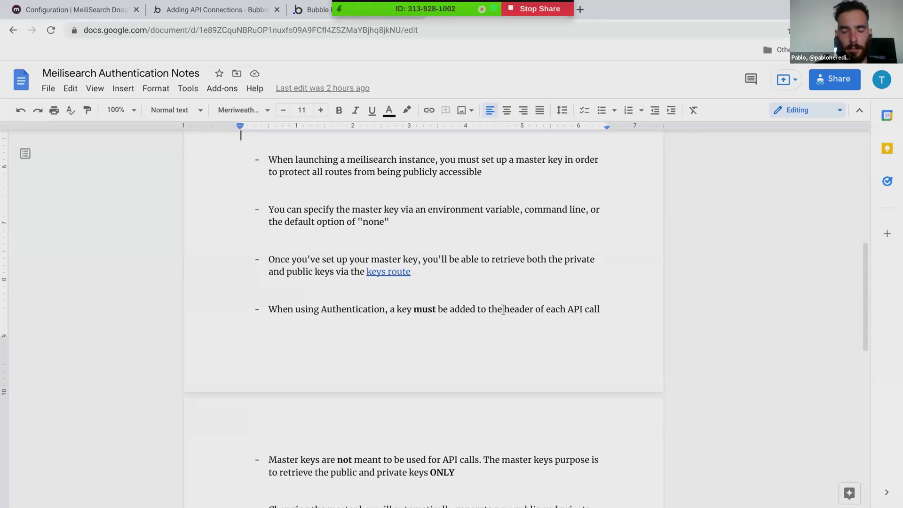
{"action": "scroll", "coordinate": [501, 308], "scroll_direction": "down", "scroll_amount": 4}
{"action": "scroll", "coordinate": [500, 308], "scroll_direction": "up", "scroll_amount": 1}
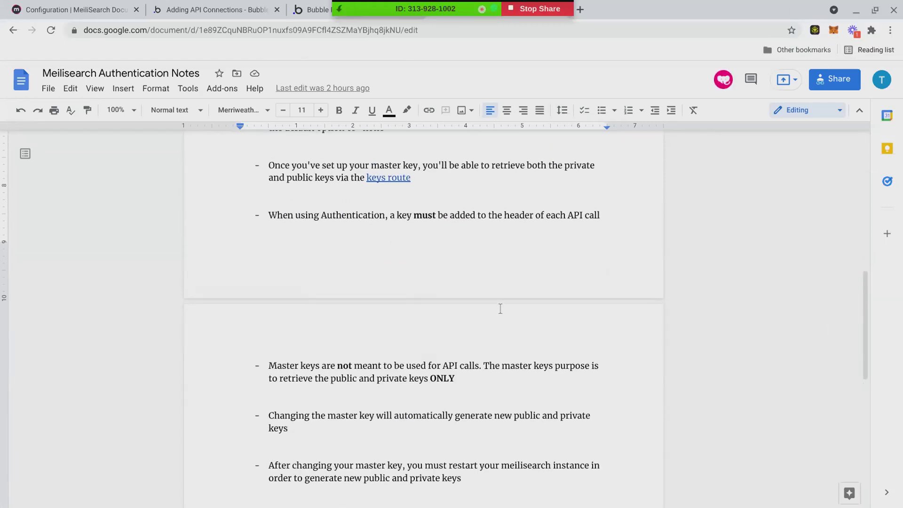
{"action": "scroll", "coordinate": [501, 308], "scroll_direction": "up", "scroll_amount": 7}
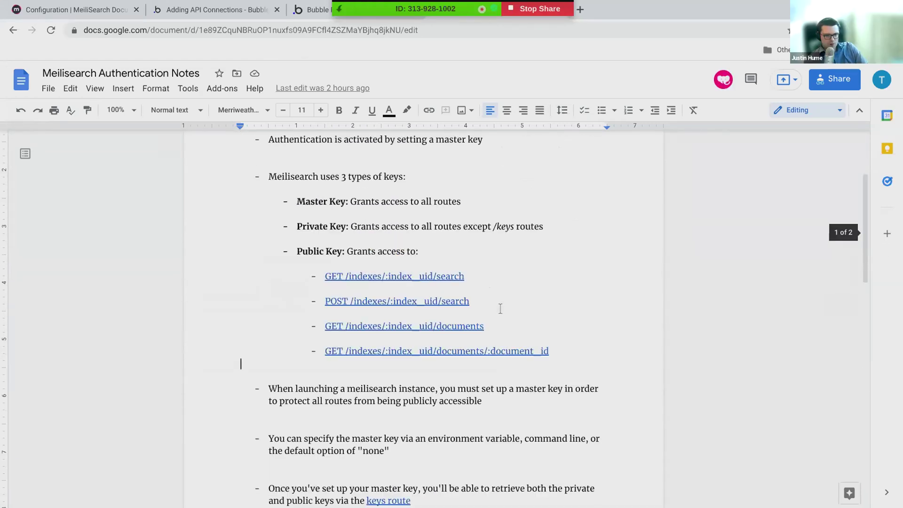
{"action": "scroll", "coordinate": [501, 309], "scroll_direction": "up", "scroll_amount": 1}
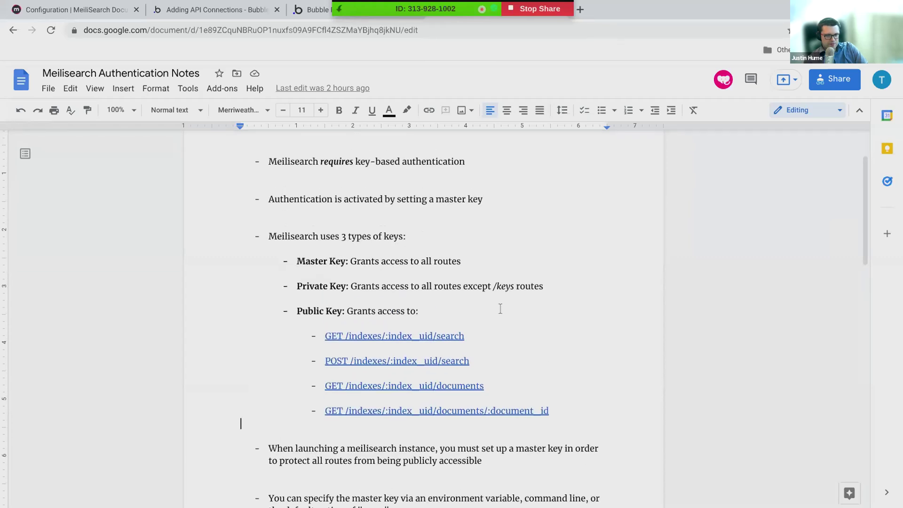
{"action": "scroll", "coordinate": [501, 309], "scroll_direction": "down", "scroll_amount": 1}
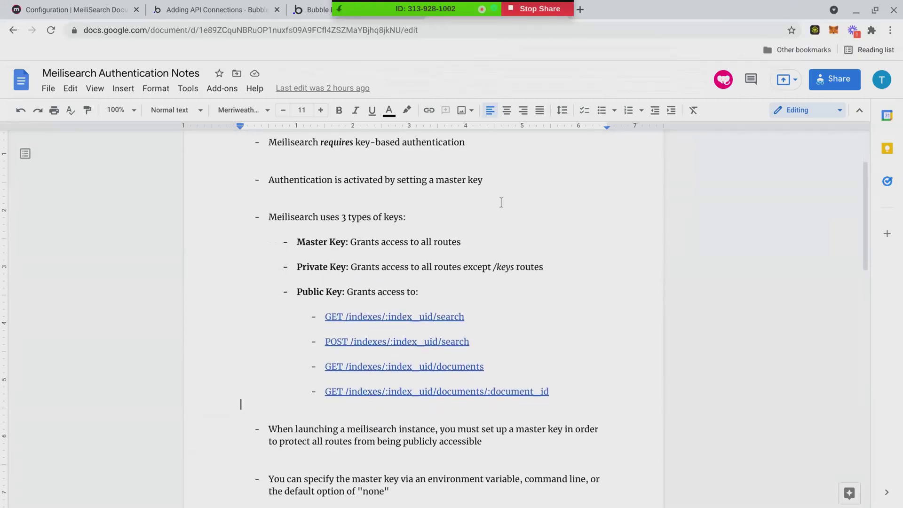
{"action": "left_click", "coordinate": [202, 9]}
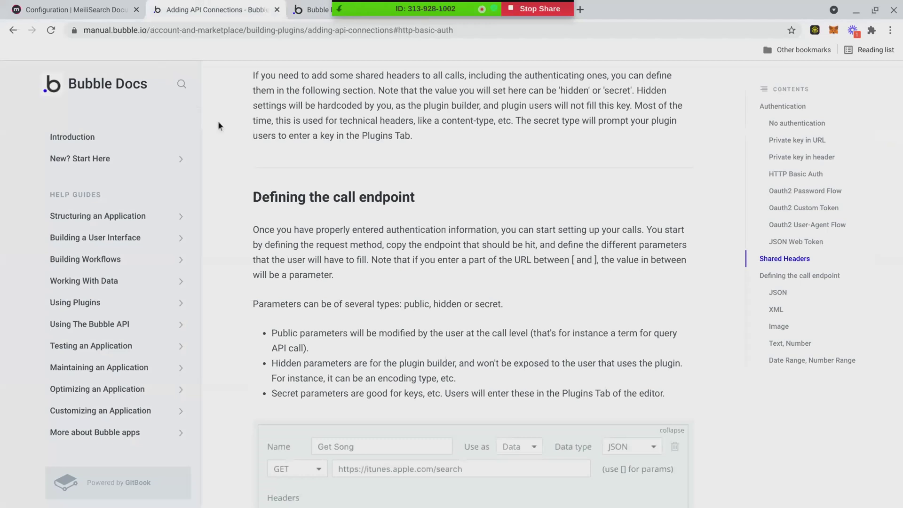
Step: Scroll up to the Oauth2 User-Agent Flow section, then go to the meilisearch plugin's API calls page
{"action": "scroll", "coordinate": [301, 220], "scroll_direction": "up", "scroll_amount": 6}
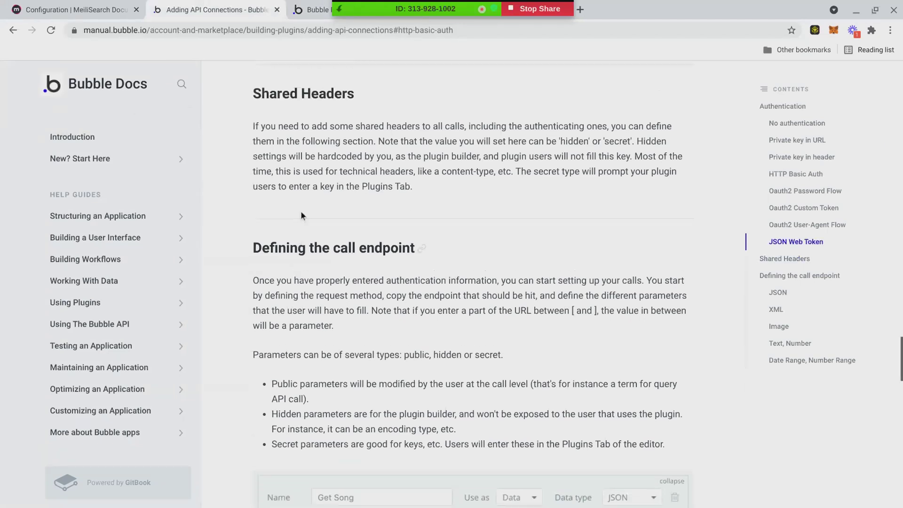
{"action": "scroll", "coordinate": [247, 197], "scroll_direction": "up", "scroll_amount": 15}
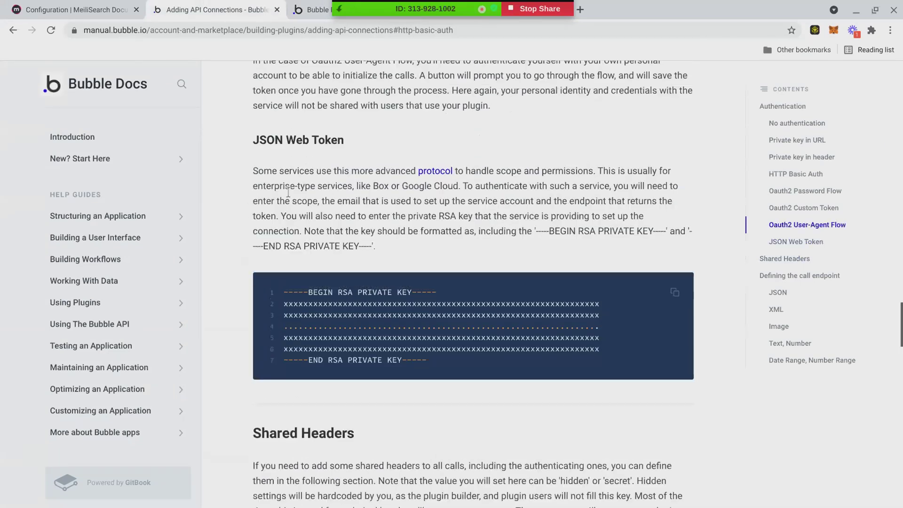
{"action": "scroll", "coordinate": [285, 192], "scroll_direction": "up", "scroll_amount": 1}
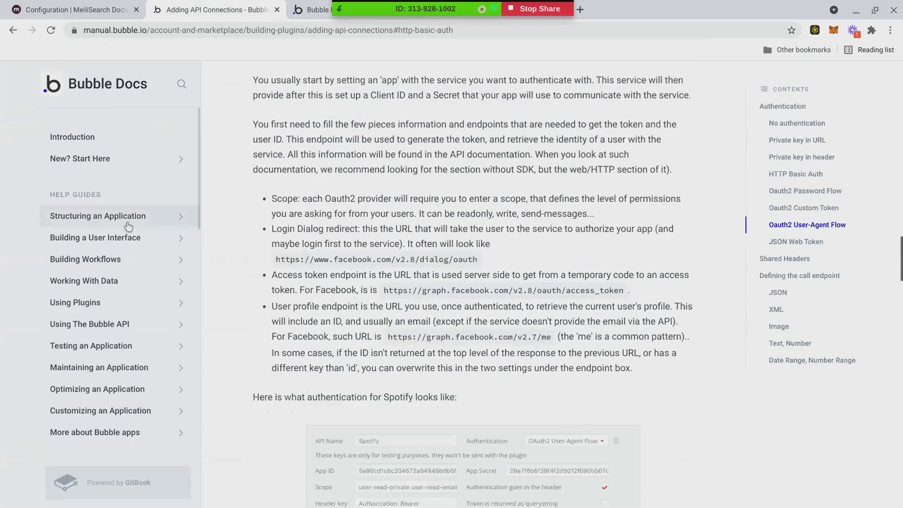
{"action": "left_click", "coordinate": [308, 11]}
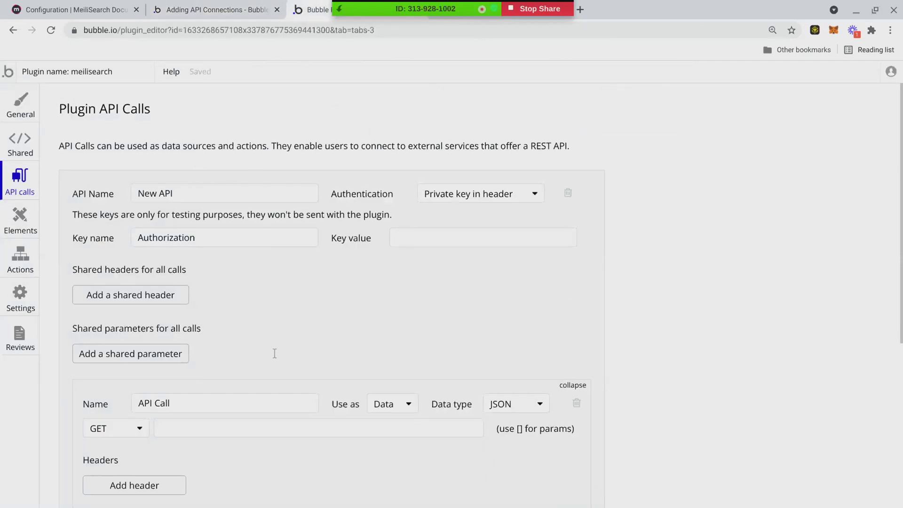
Step: Leave the plugin's authentication on 'Private key in header' and go to the MeiliSearch Configuration docs
{"action": "scroll", "coordinate": [275, 353], "scroll_direction": "down", "scroll_amount": 1}
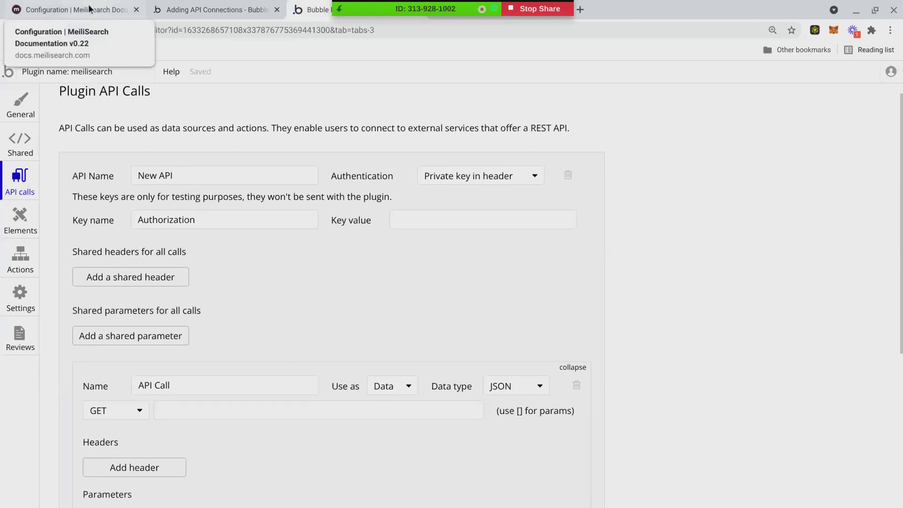
{"action": "left_click", "coordinate": [456, 179]}
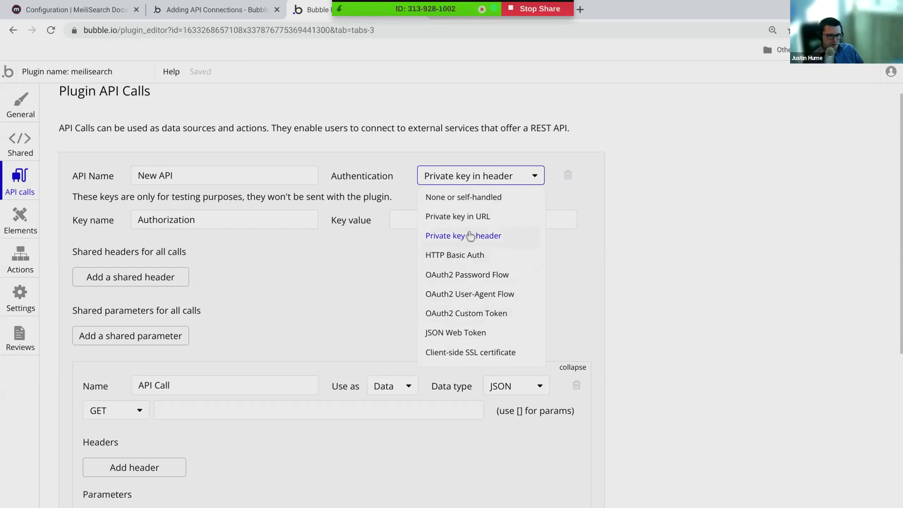
{"action": "left_click", "coordinate": [343, 246]}
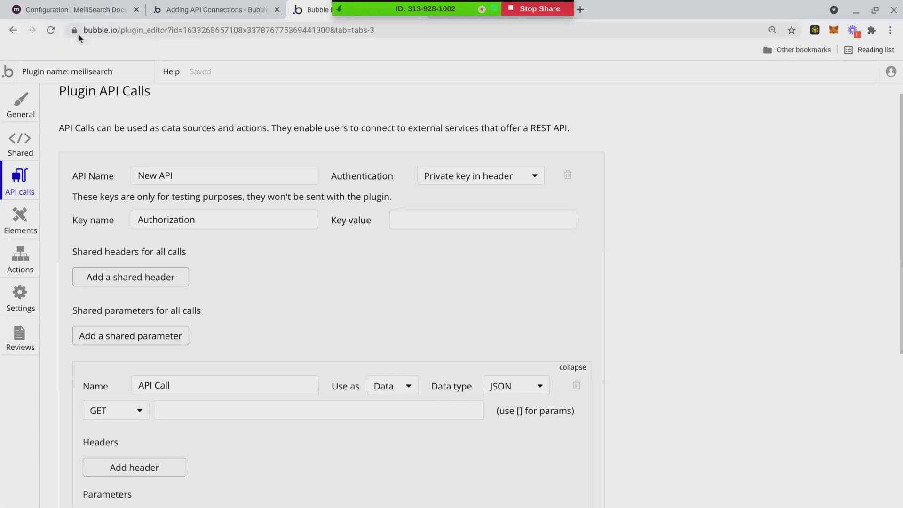
{"action": "left_click", "coordinate": [88, 16]}
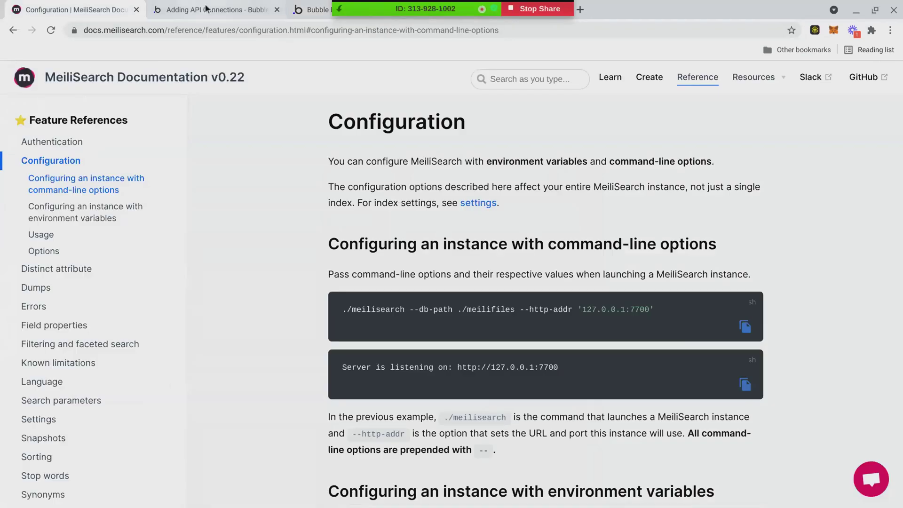
Step: Scroll the MeiliSearch Authentication docs to 'Communicating with a protected instance'
{"action": "left_click", "coordinate": [210, 10]}
{"action": "left_click", "coordinate": [861, 16]}
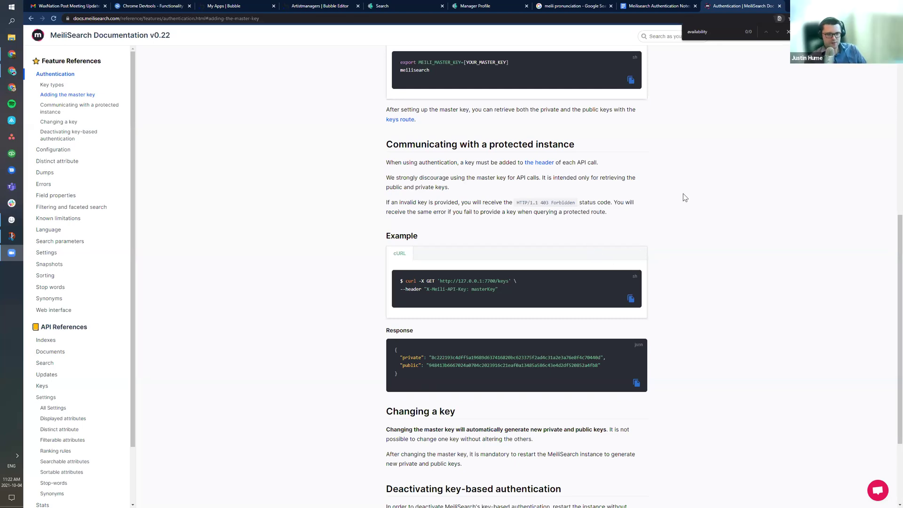
{"action": "scroll", "coordinate": [614, 196], "scroll_direction": "up", "scroll_amount": 3}
{"action": "scroll", "coordinate": [613, 195], "scroll_direction": "up", "scroll_amount": 6}
{"action": "scroll", "coordinate": [456, 236], "scroll_direction": "down", "scroll_amount": 5}
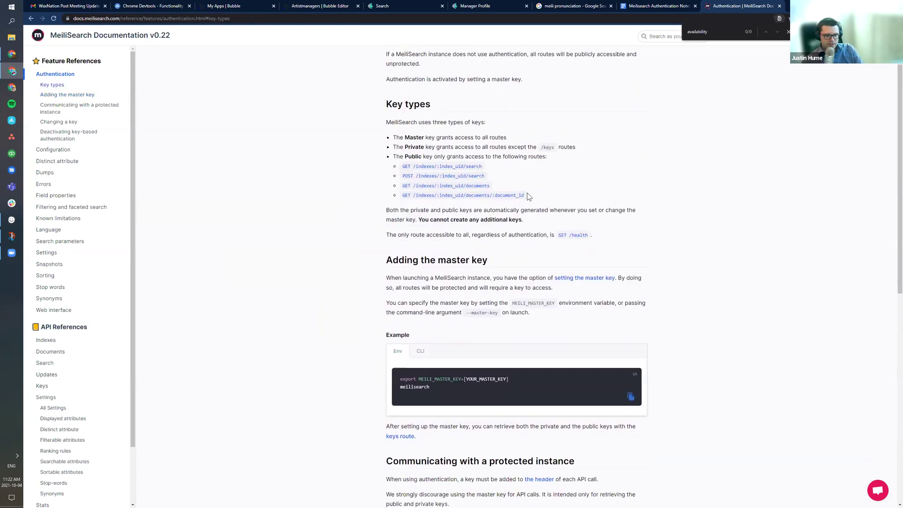
{"action": "scroll", "coordinate": [457, 231], "scroll_direction": "up", "scroll_amount": 1}
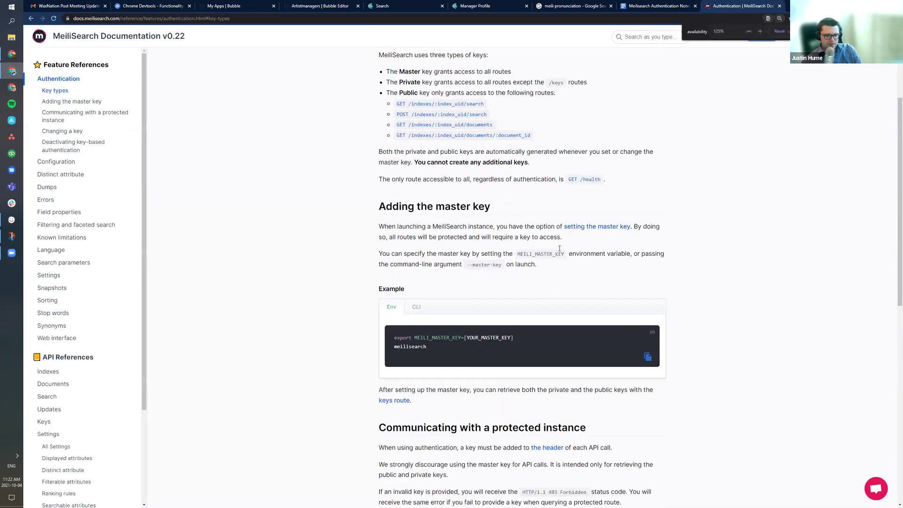
{"action": "scroll", "coordinate": [556, 275], "scroll_direction": "up", "scroll_amount": 4, "text": "ctrl"}
{"action": "scroll", "coordinate": [550, 240], "scroll_direction": "down", "scroll_amount": 2}
{"action": "scroll", "coordinate": [551, 240], "scroll_direction": "down", "scroll_amount": 1}
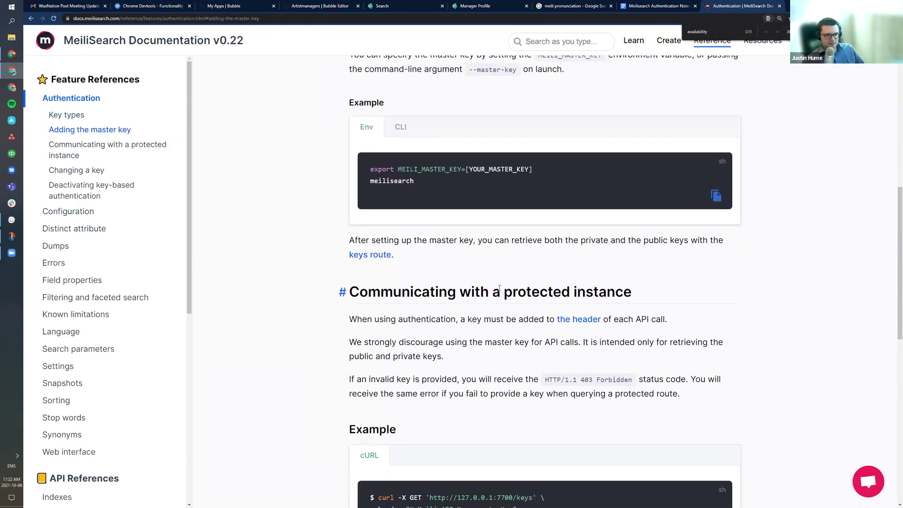
{"action": "scroll", "coordinate": [398, 240], "scroll_direction": "down", "scroll_amount": 2}
{"action": "scroll", "coordinate": [355, 155], "scroll_direction": "down", "scroll_amount": 3}
Step: Highlight the sentence about adding a key, then open the Artistmanagers app's installed plugins
{"action": "left_click_drag", "start_coordinate": [350, 143], "coordinate": [677, 145]}
{"action": "left_click", "coordinate": [497, 141]}
{"action": "left_click", "coordinate": [677, 144]}
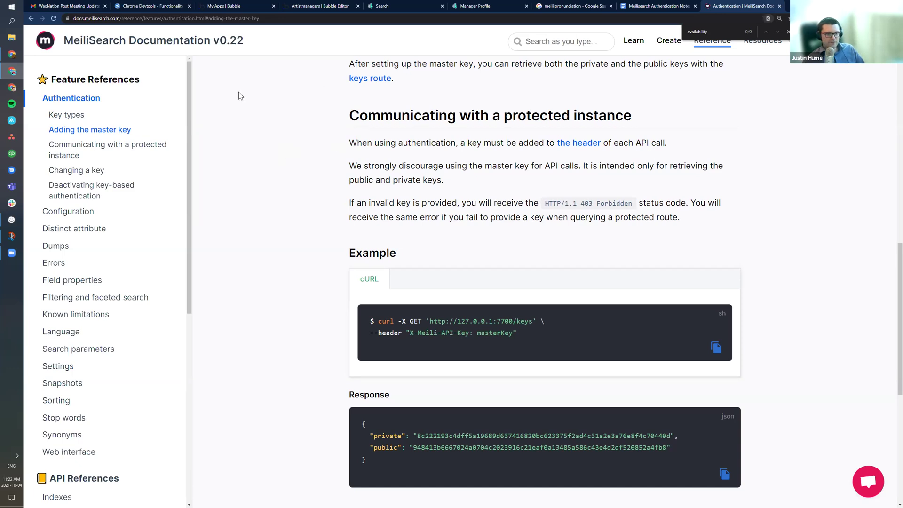
{"action": "left_click", "coordinate": [317, 5]}
{"action": "left_click", "coordinate": [37, 97]}
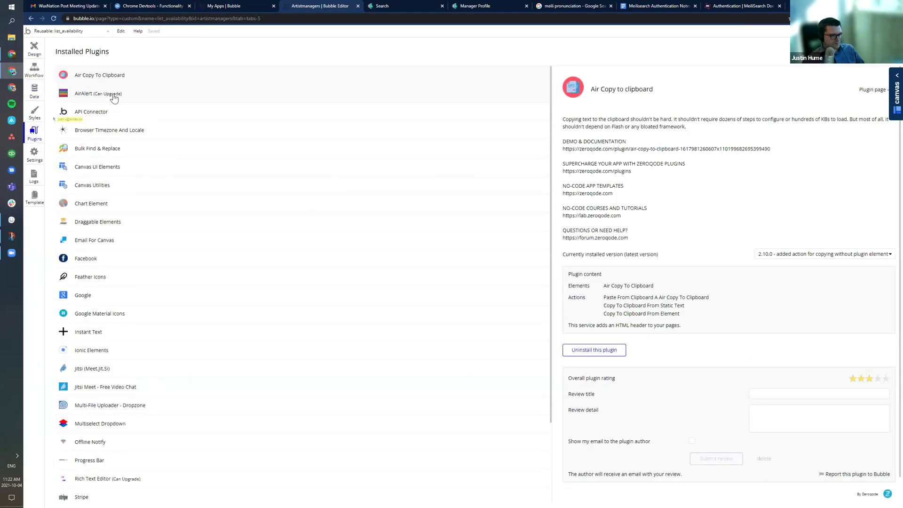
Step: In the API Connector plugin, add another API set to 'Private key in header' authentication
{"action": "left_click", "coordinate": [113, 115]}
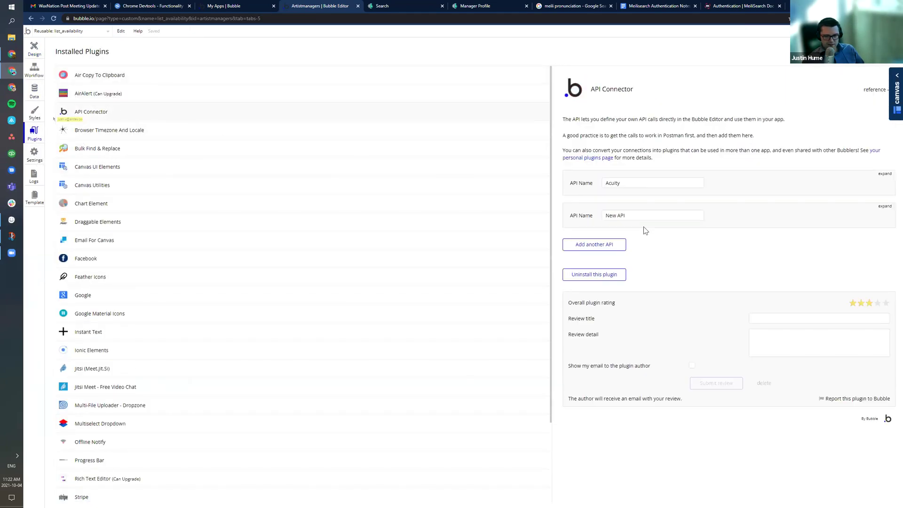
{"action": "left_click", "coordinate": [583, 248]}
{"action": "scroll", "coordinate": [646, 243], "scroll_direction": "down", "scroll_amount": 2}
{"action": "scroll", "coordinate": [630, 247], "scroll_direction": "up", "scroll_amount": 1}
{"action": "left_click", "coordinate": [796, 216]}
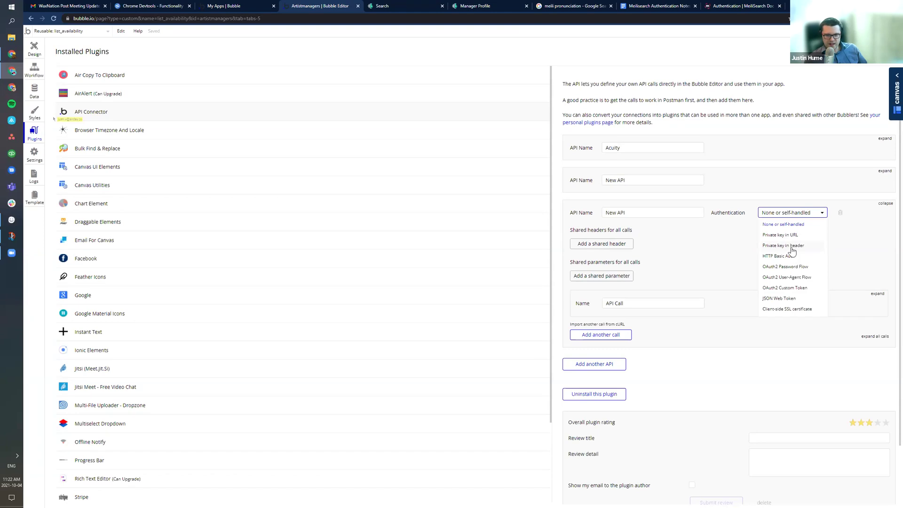
{"action": "left_click", "coordinate": [790, 245]}
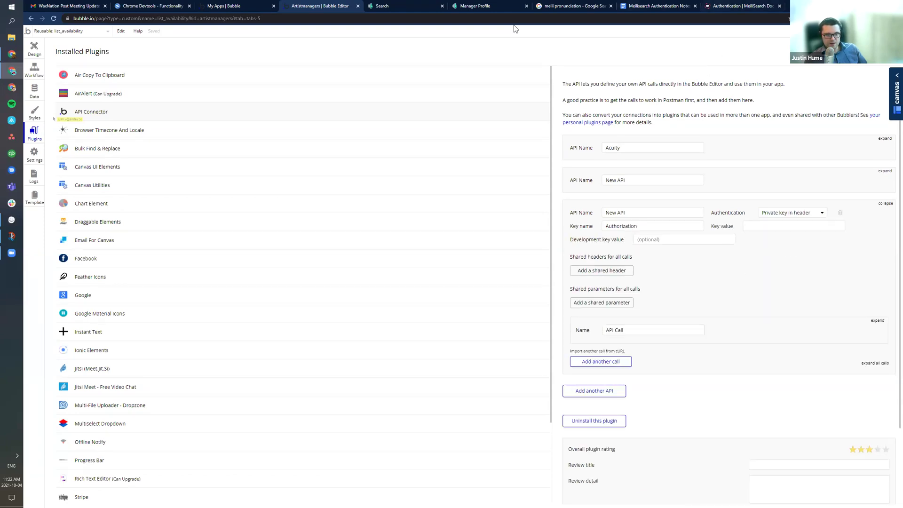
{"action": "key", "text": "ctrl+9"}
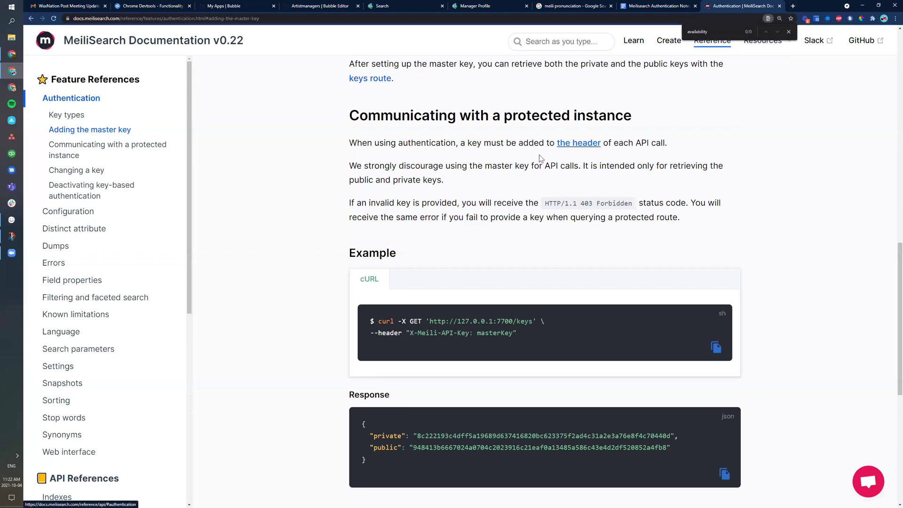
Step: Copy the protected-instance cURL example that retrieves keys and return to Bubble's API Connector
{"action": "scroll", "coordinate": [450, 263], "scroll_direction": "down", "scroll_amount": 1}
{"action": "scroll", "coordinate": [434, 268], "scroll_direction": "down", "scroll_amount": 1}
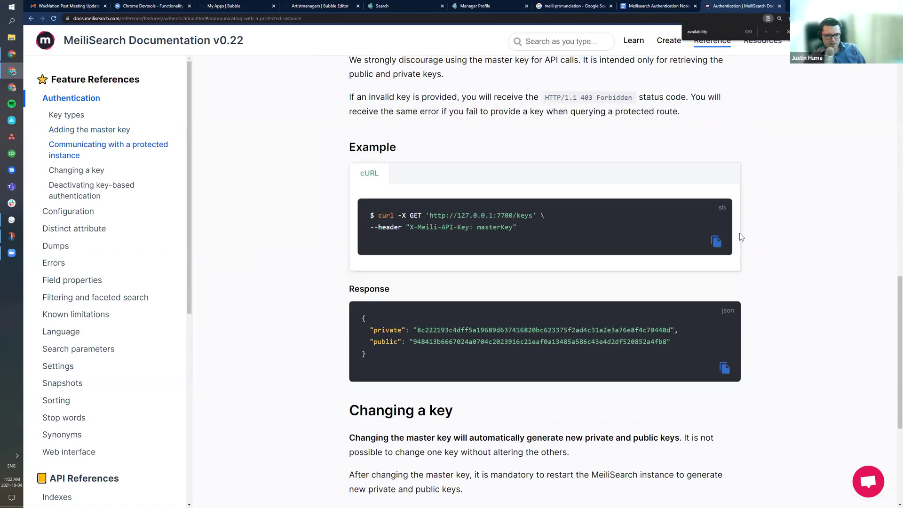
{"action": "left_click", "coordinate": [717, 242]}
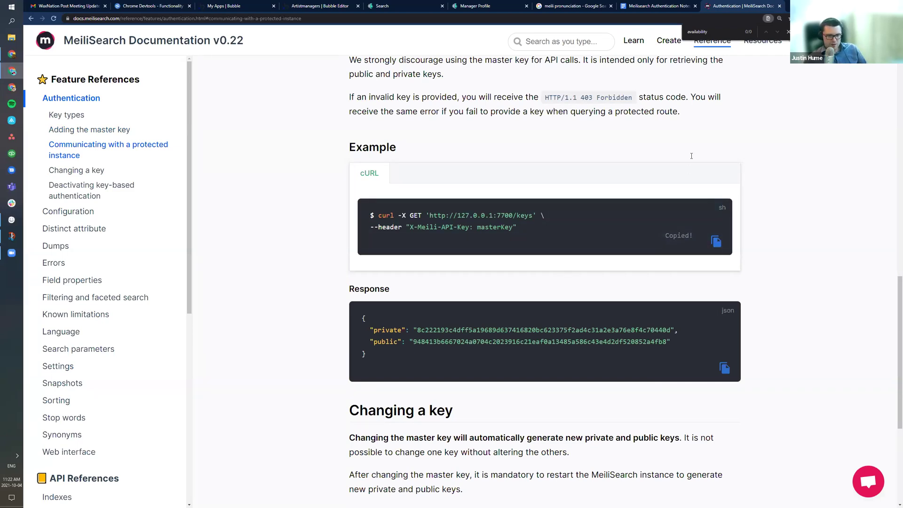
{"action": "left_click", "coordinate": [659, 7]}
{"action": "left_click", "coordinate": [567, 6]}
{"action": "left_click", "coordinate": [376, 6]}
{"action": "left_click", "coordinate": [329, 6]}
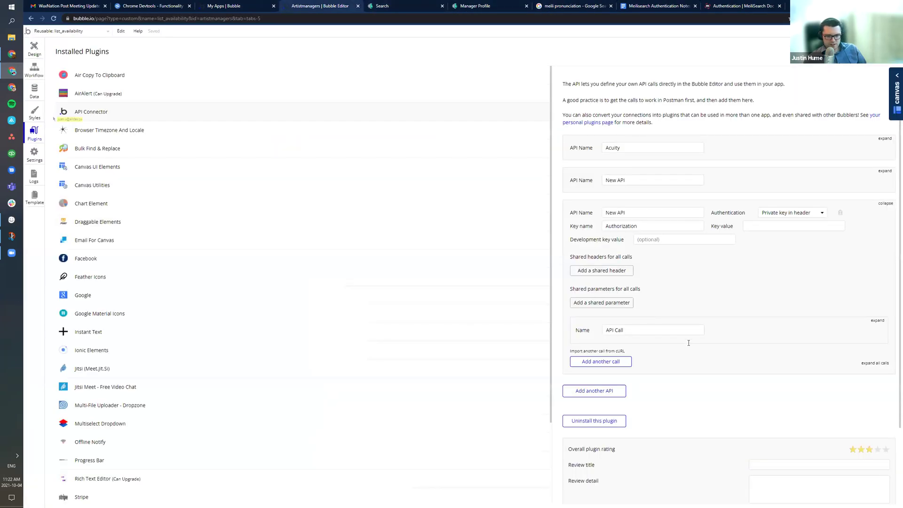
Step: Import the copied curl command as a call and zoom the page to 125%
{"action": "left_click", "coordinate": [600, 352]}
{"action": "key", "text": "ctrl+v"}
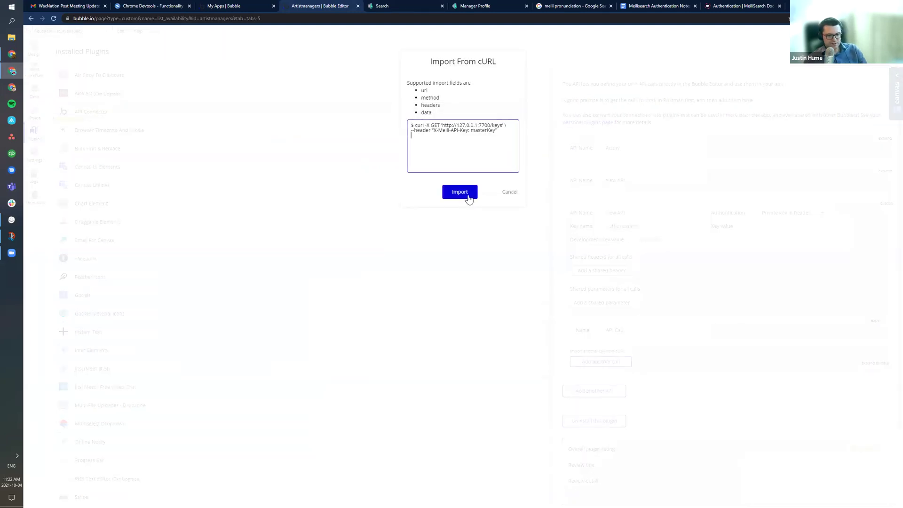
{"action": "left_click", "coordinate": [460, 192]}
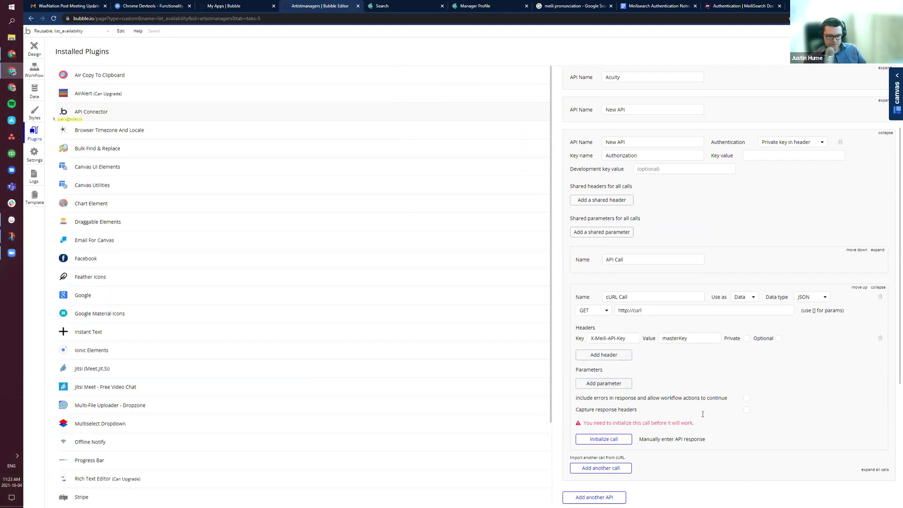
{"action": "scroll", "coordinate": [703, 414], "scroll_direction": "down", "scroll_amount": 1}
{"action": "scroll", "coordinate": [624, 306], "scroll_direction": "down", "scroll_amount": 4}
{"action": "key", "text": "ctrl+plus"}
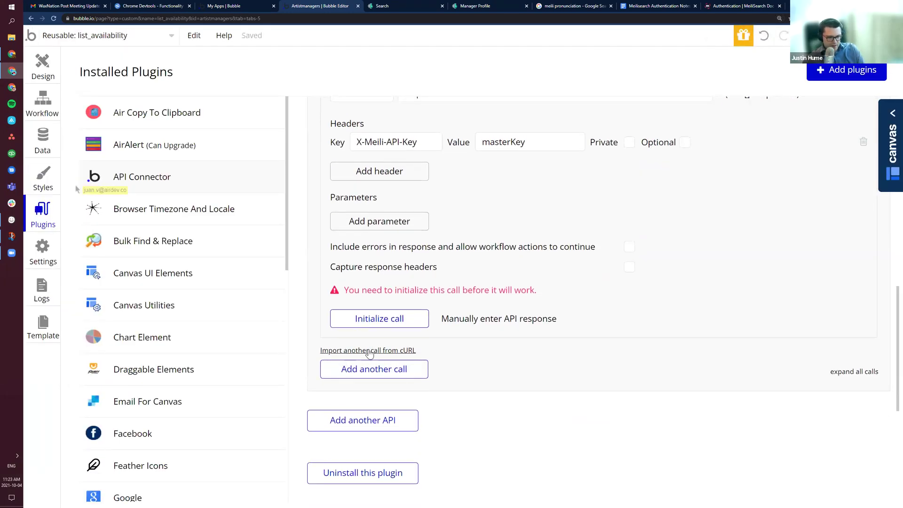
{"action": "left_click", "coordinate": [447, 246]}
{"action": "key", "text": "ctrl+v"}
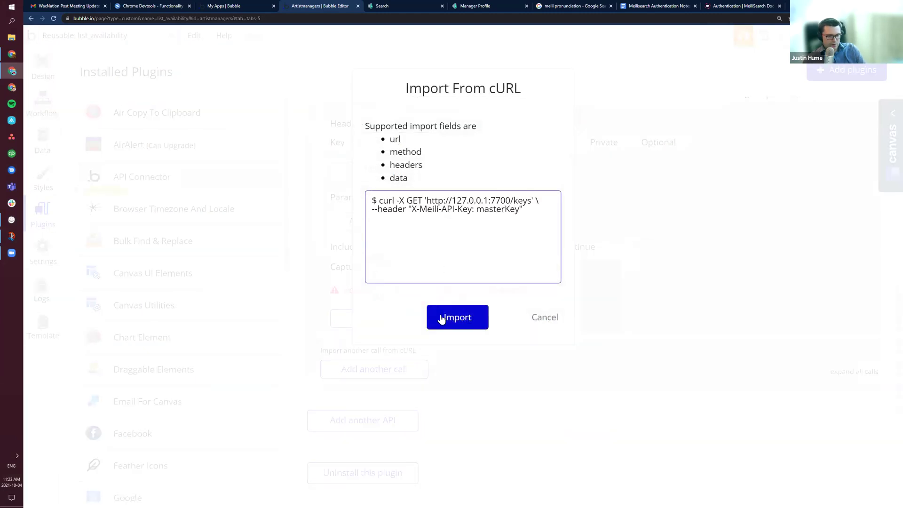
{"action": "left_click", "coordinate": [455, 321]}
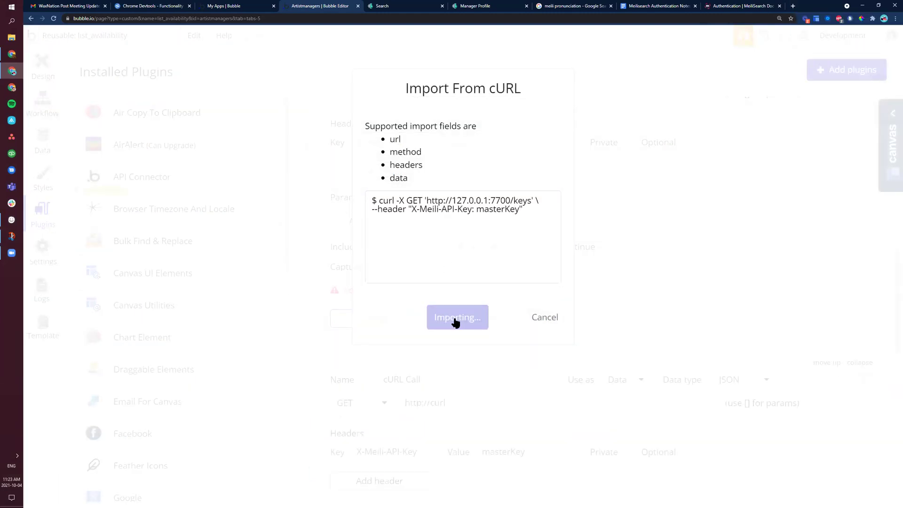
{"action": "scroll", "coordinate": [636, 320], "scroll_direction": "down", "scroll_amount": 3}
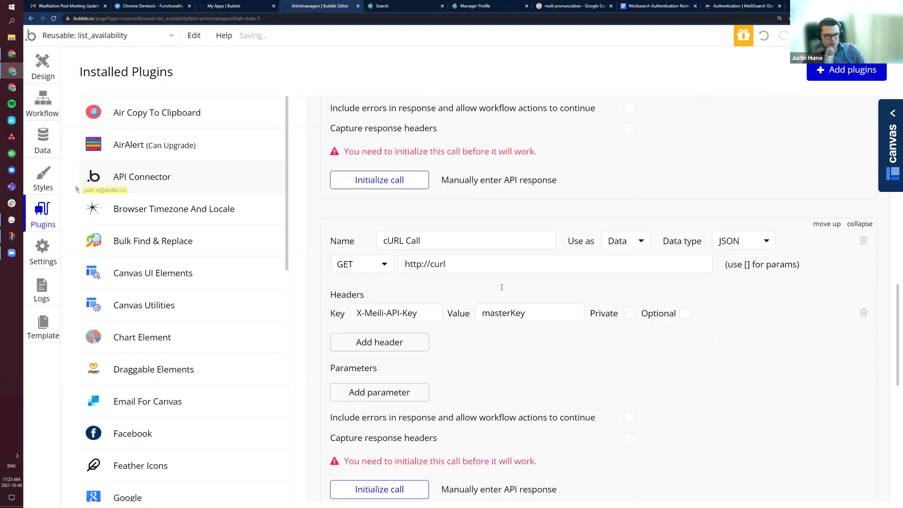
{"action": "left_click", "coordinate": [432, 226]}
{"action": "left_click_drag", "start_coordinate": [446, 226], "coordinate": [427, 226]}
Step: Delete the existing 'cURL Call' from the API Connector
{"action": "scroll", "coordinate": [861, 248], "scroll_direction": "up", "scroll_amount": 1}
{"action": "left_click", "coordinate": [863, 238]}
{"action": "scroll", "coordinate": [647, 280], "scroll_direction": "down", "scroll_amount": 9}
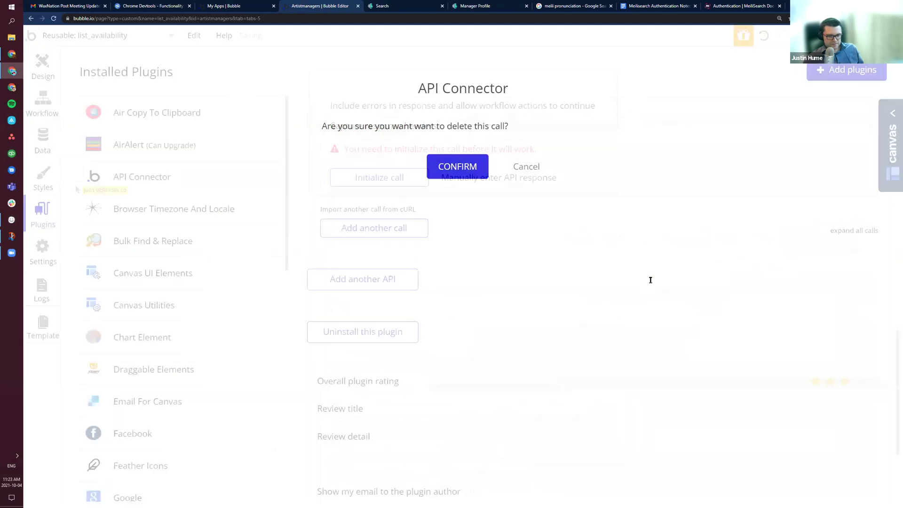
{"action": "left_click", "coordinate": [650, 273]}
{"action": "scroll", "coordinate": [705, 245], "scroll_direction": "up", "scroll_amount": 5}
{"action": "scroll", "coordinate": [861, 209], "scroll_direction": "up", "scroll_amount": 2}
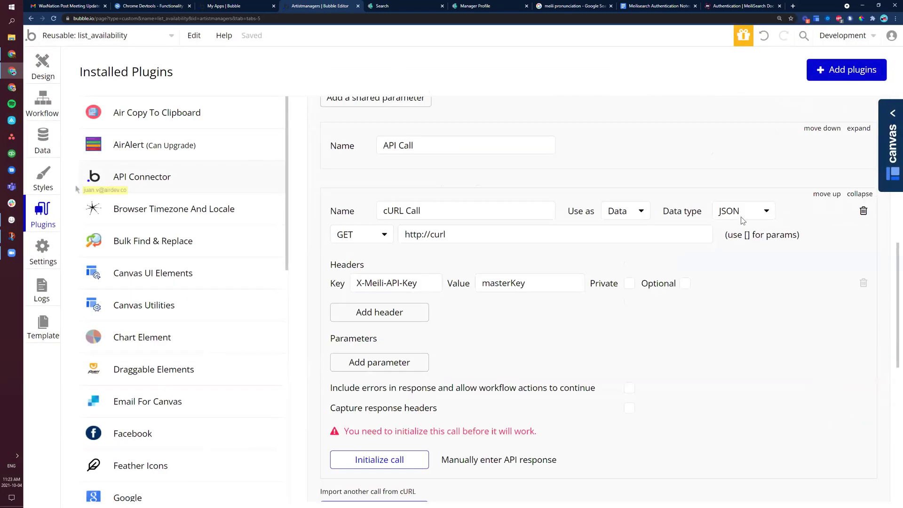
{"action": "left_click", "coordinate": [863, 208]}
{"action": "left_click", "coordinate": [453, 167]}
{"action": "scroll", "coordinate": [422, 246], "scroll_direction": "up", "scroll_amount": 5}
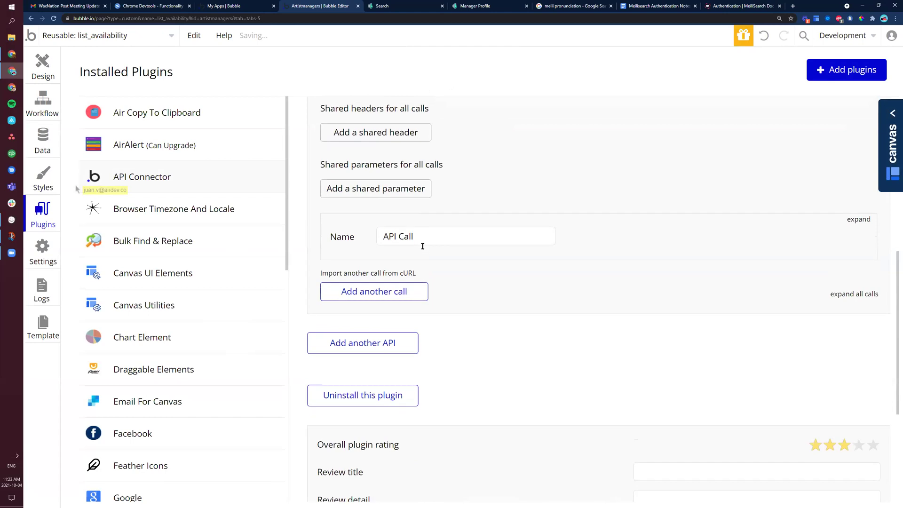
{"action": "scroll", "coordinate": [488, 238], "scroll_direction": "up", "scroll_amount": 2}
{"action": "scroll", "coordinate": [465, 352], "scroll_direction": "down", "scroll_amount": 3}
{"action": "left_click", "coordinate": [392, 393]}
{"action": "key", "text": "ctrl+v"}
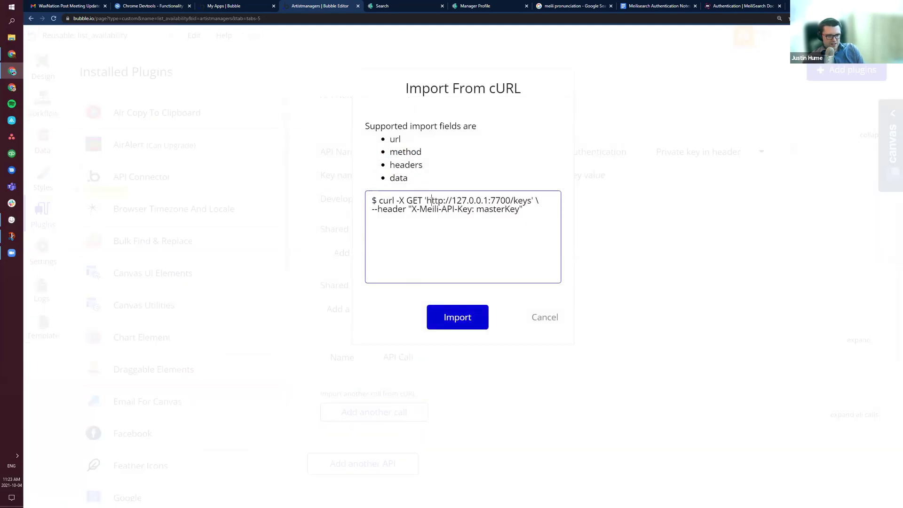
{"action": "left_click_drag", "start_coordinate": [531, 201], "coordinate": [429, 201]}
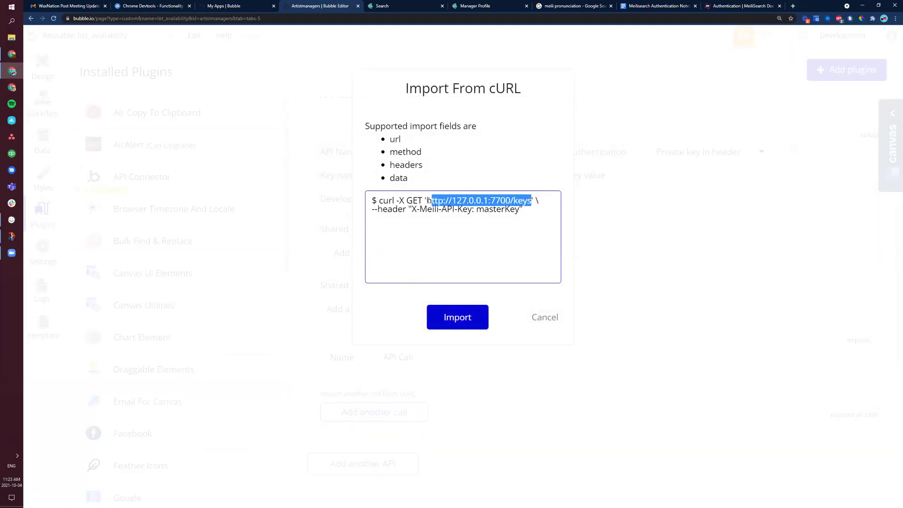
{"action": "left_click", "coordinate": [466, 322]}
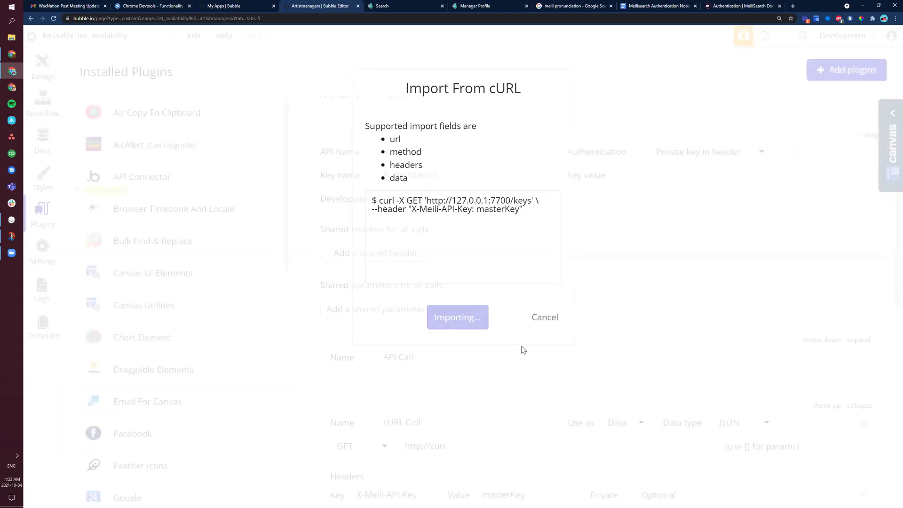
{"action": "scroll", "coordinate": [522, 346], "scroll_direction": "down", "scroll_amount": 3}
{"action": "left_click_drag", "start_coordinate": [446, 305], "coordinate": [384, 308]}
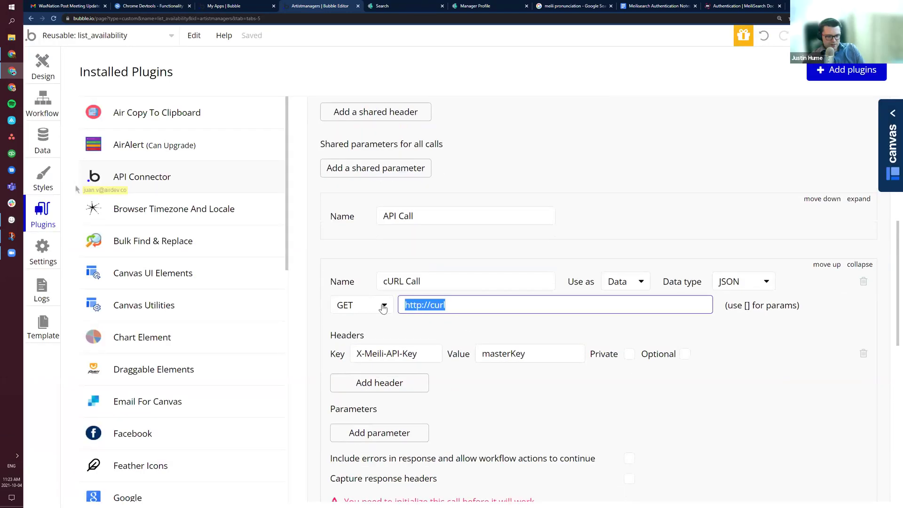
{"action": "key", "text": "ctrl+v"}
{"action": "left_click", "coordinate": [652, 261]}
{"action": "scroll", "coordinate": [556, 270], "scroll_direction": "down", "scroll_amount": 2}
{"action": "scroll", "coordinate": [556, 270], "scroll_direction": "down", "scroll_amount": 2}
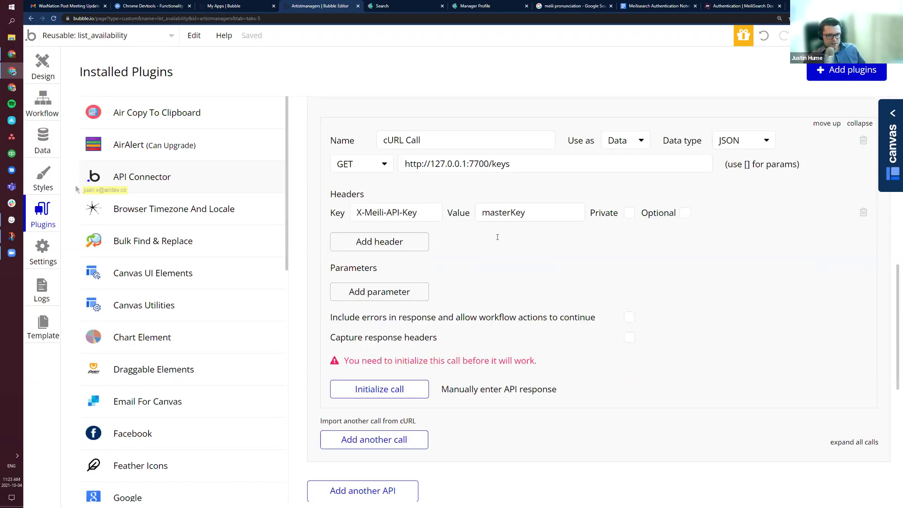
{"action": "scroll", "coordinate": [559, 217], "scroll_direction": "up", "scroll_amount": 1}
{"action": "left_click_drag", "start_coordinate": [383, 176], "coordinate": [565, 165]}
{"action": "left_click", "coordinate": [558, 159]}
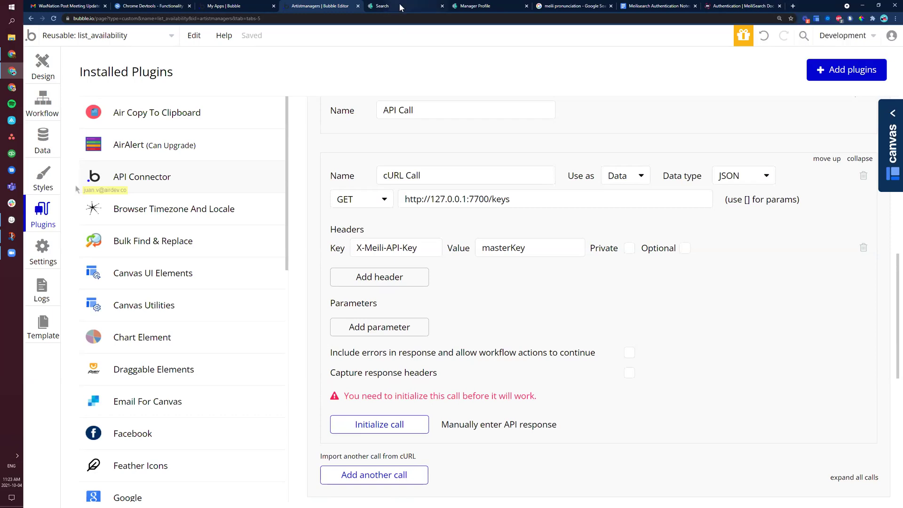
Step: Move through the browser tabs back to the MeiliSearch protected-instance documentation
{"action": "left_click", "coordinate": [384, 7]}
{"action": "left_click", "coordinate": [658, 8]}
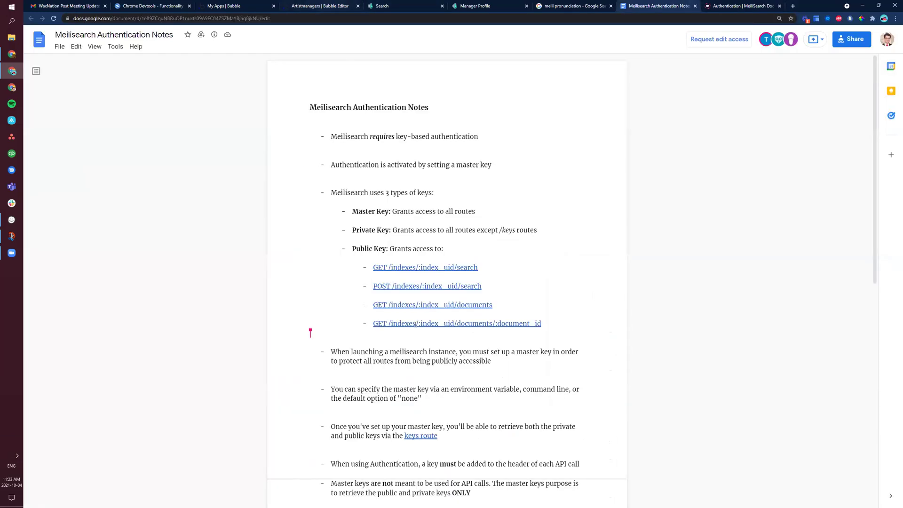
{"action": "scroll", "coordinate": [416, 324], "scroll_direction": "down", "scroll_amount": 2}
{"action": "scroll", "coordinate": [417, 273], "scroll_direction": "up", "scroll_amount": 2}
{"action": "key", "text": "ctrl+Tab"}
{"action": "scroll", "coordinate": [414, 272], "scroll_direction": "up", "scroll_amount": 3}
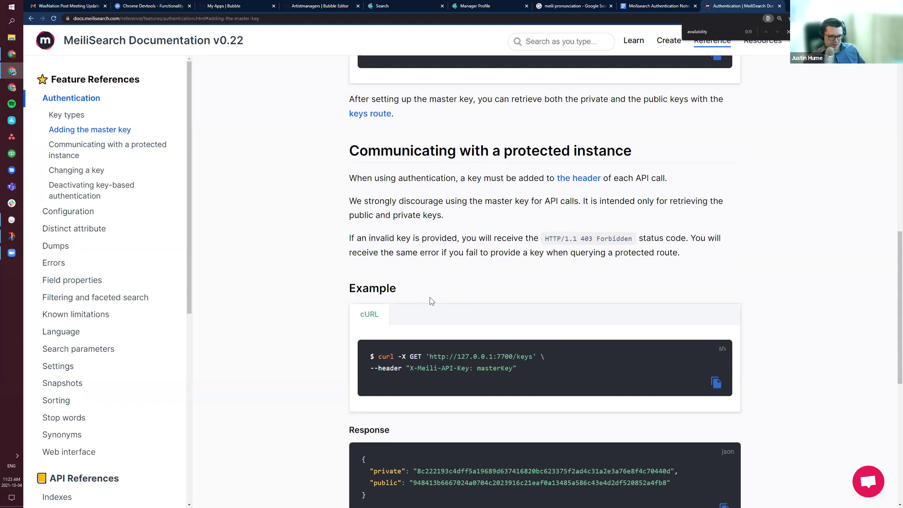
{"action": "scroll", "coordinate": [431, 300], "scroll_direction": "up", "scroll_amount": 8}
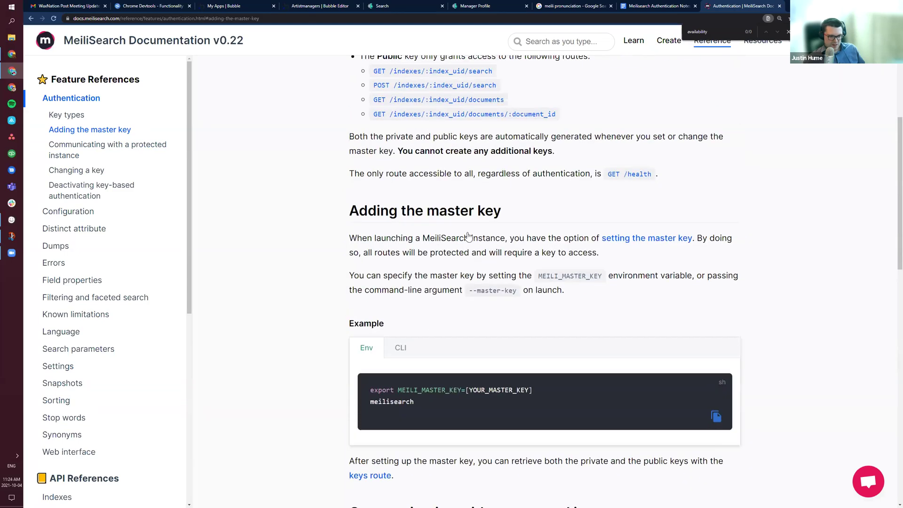
{"action": "scroll", "coordinate": [468, 236], "scroll_direction": "up", "scroll_amount": 4}
{"action": "scroll", "coordinate": [409, 298], "scroll_direction": "up", "scroll_amount": 3}
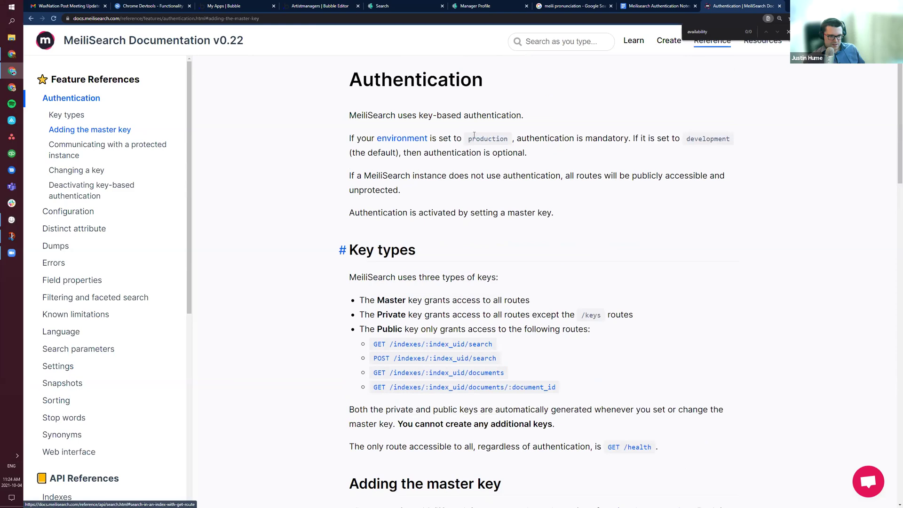
{"action": "scroll", "coordinate": [495, 230], "scroll_direction": "down", "scroll_amount": 3}
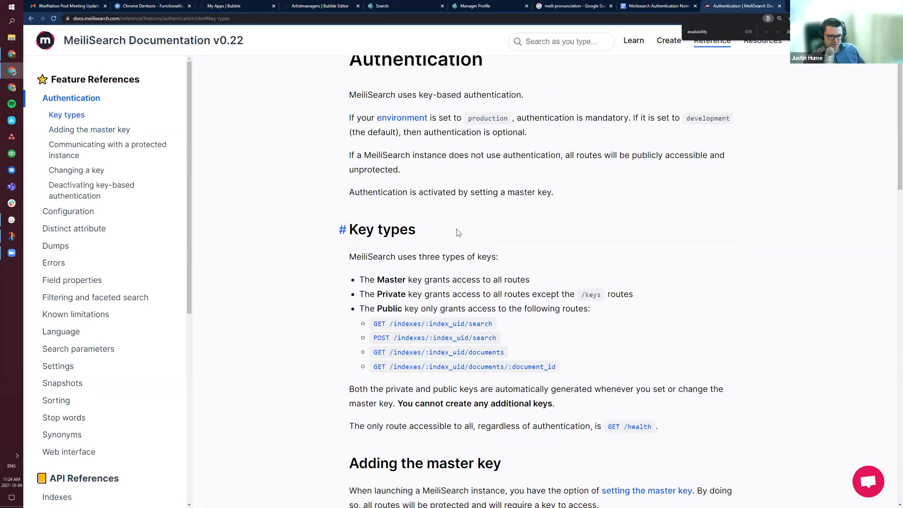
{"action": "scroll", "coordinate": [416, 283], "scroll_direction": "down", "scroll_amount": 4}
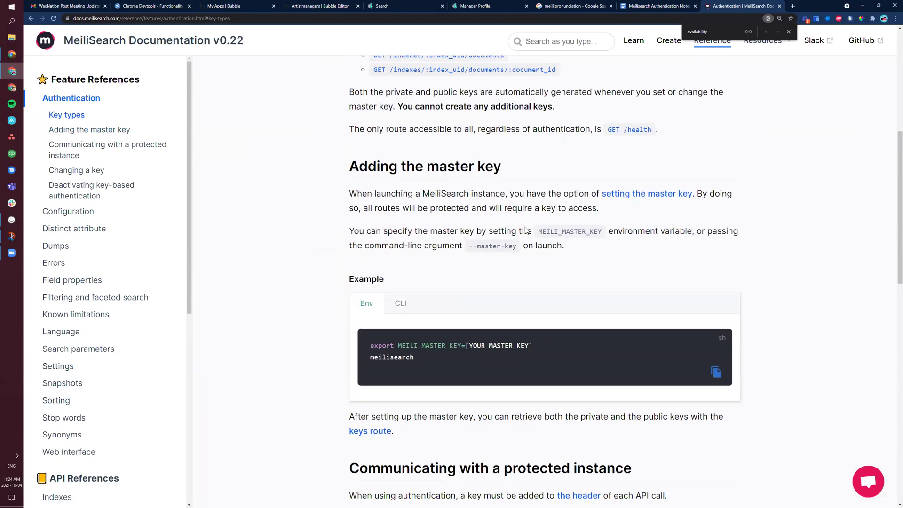
{"action": "scroll", "coordinate": [454, 303], "scroll_direction": "down", "scroll_amount": 5}
{"action": "left_click_drag", "start_coordinate": [357, 249], "coordinate": [544, 249]}
{"action": "left_click", "coordinate": [496, 293]}
{"action": "scroll", "coordinate": [471, 277], "scroll_direction": "down", "scroll_amount": 2}
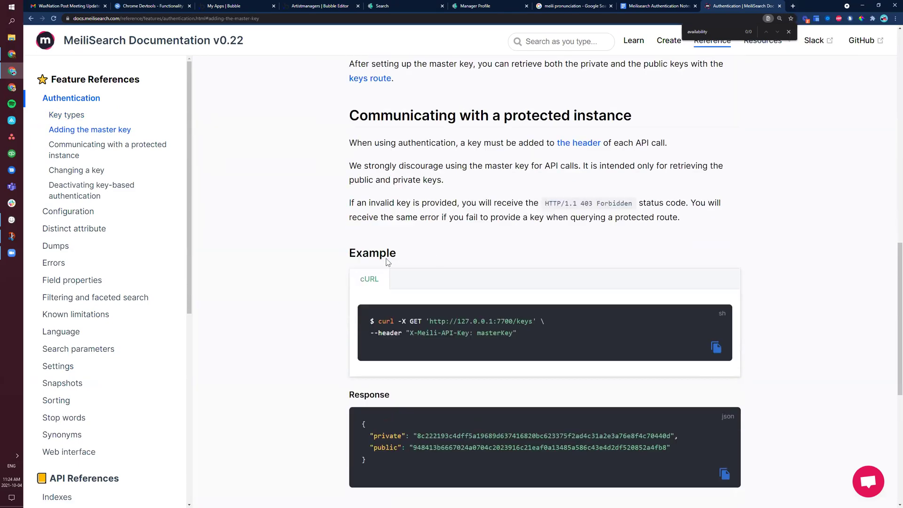
{"action": "scroll", "coordinate": [386, 258], "scroll_direction": "down", "scroll_amount": 2}
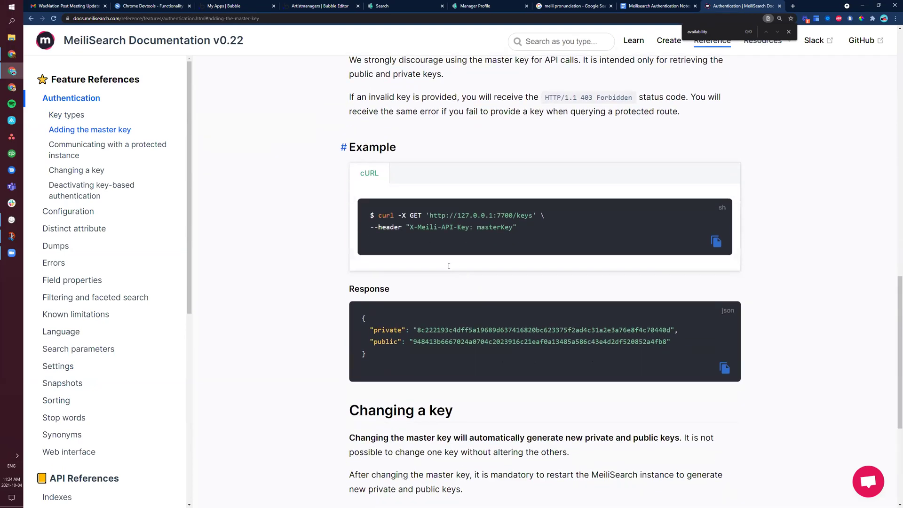
{"action": "scroll", "coordinate": [392, 257], "scroll_direction": "down", "scroll_amount": 2}
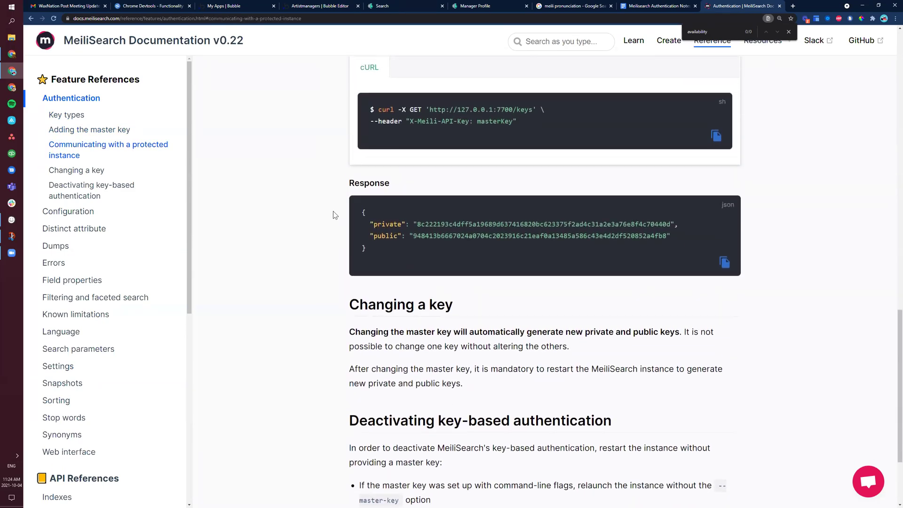
{"action": "scroll", "coordinate": [332, 215], "scroll_direction": "down", "scroll_amount": 2}
{"action": "scroll", "coordinate": [333, 215], "scroll_direction": "up", "scroll_amount": 2}
{"action": "mouse_move", "coordinate": [511, 110]}
{"action": "left_mouse_down"}
{"action": "mouse_move", "coordinate": [429, 110]}
{"action": "mouse_move", "coordinate": [512, 110]}
{"action": "left_mouse_up"}
{"action": "left_click", "coordinate": [429, 110]}
{"action": "scroll", "coordinate": [502, 276], "scroll_direction": "down", "scroll_amount": 2}
{"action": "scroll", "coordinate": [503, 276], "scroll_direction": "down", "scroll_amount": 1}
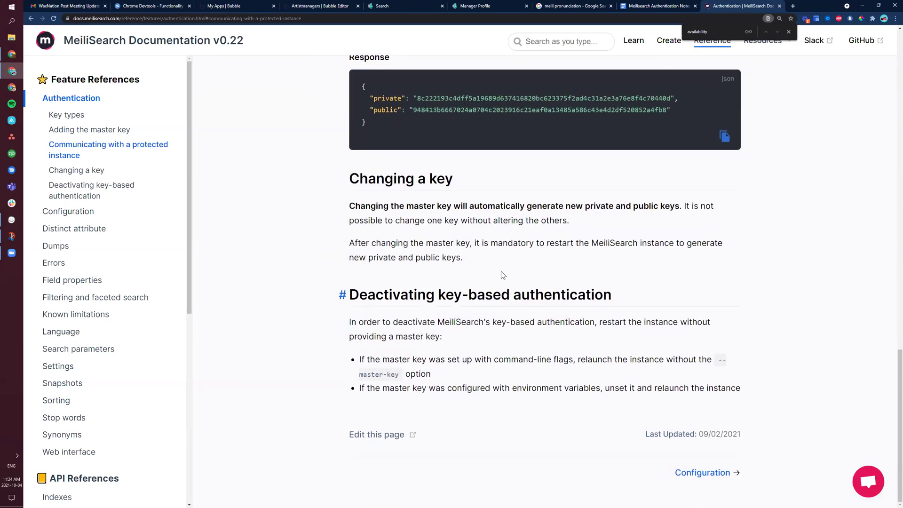
{"action": "scroll", "coordinate": [501, 276], "scroll_direction": "up", "scroll_amount": 4}
{"action": "left_click_drag", "start_coordinate": [513, 160], "coordinate": [430, 160]}
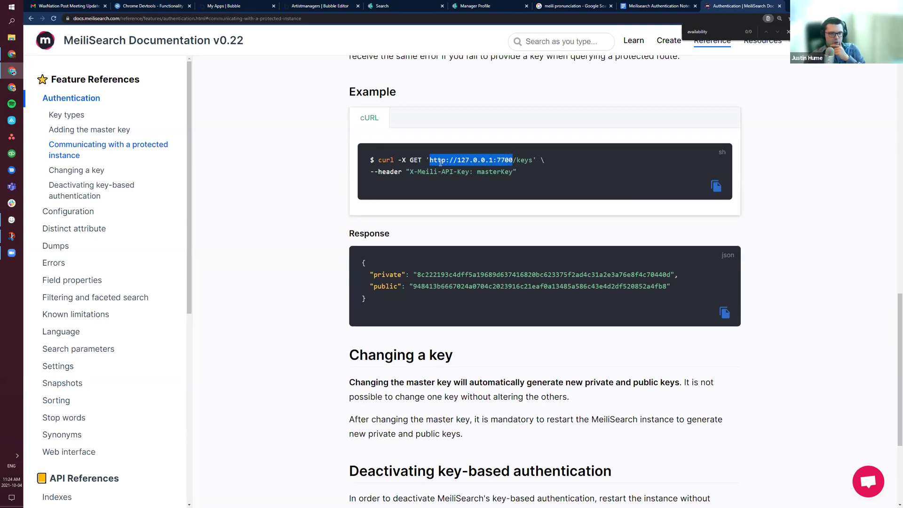
{"action": "left_click", "coordinate": [429, 160]}
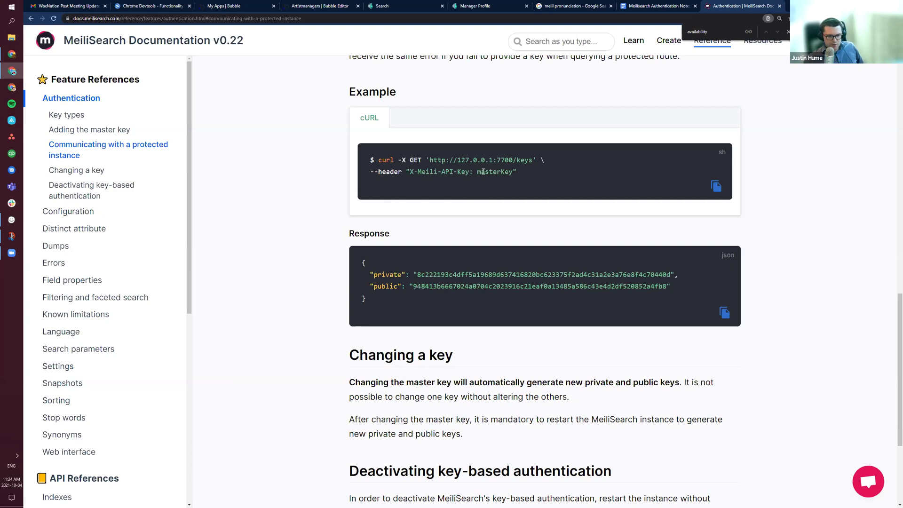
Step: Select the masterKey value in the docs' cURL example and go back to the API Connector
{"action": "left_click_drag", "start_coordinate": [478, 172], "coordinate": [514, 173]}
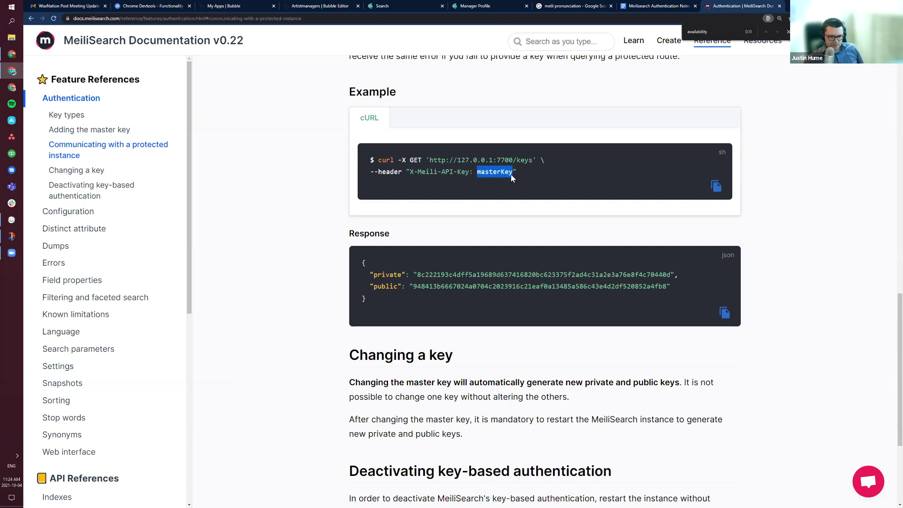
{"action": "left_click", "coordinate": [666, 8]}
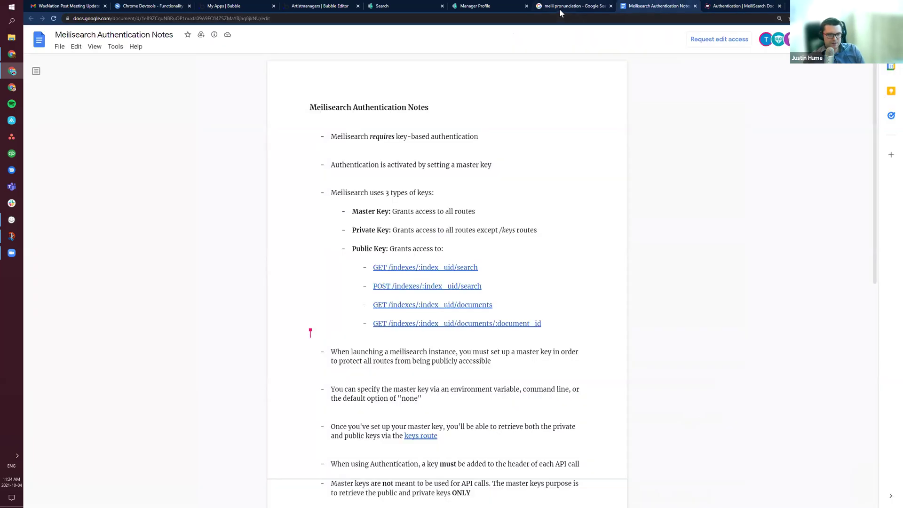
{"action": "left_click", "coordinate": [557, 7]}
{"action": "left_click", "coordinate": [502, 8]}
{"action": "left_click", "coordinate": [383, 8]}
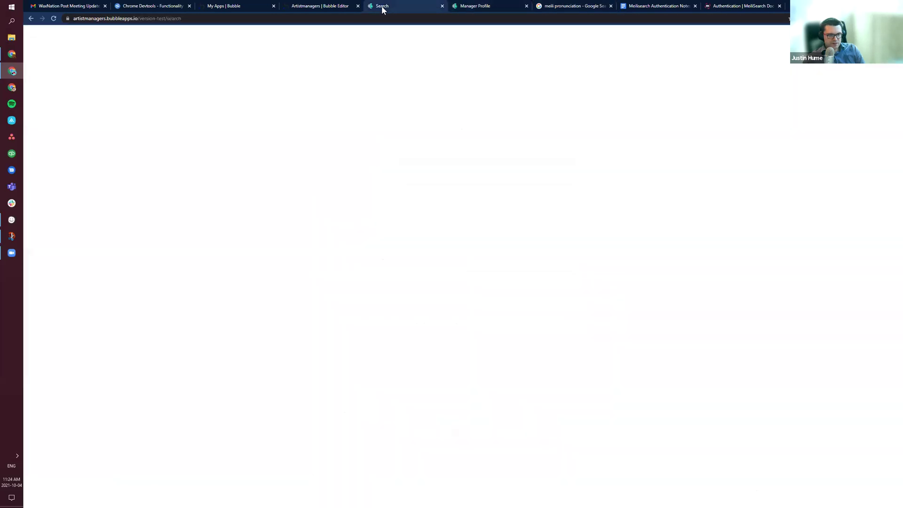
{"action": "left_click", "coordinate": [237, 7]}
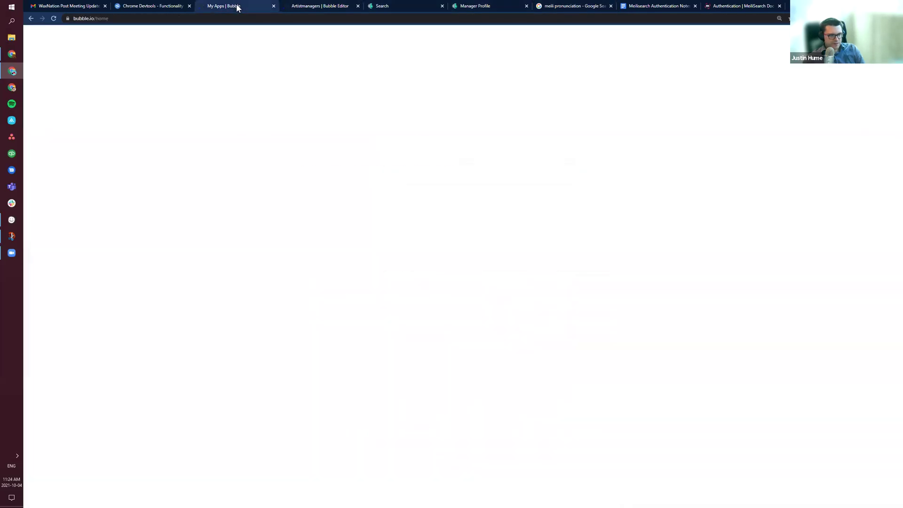
{"action": "left_click", "coordinate": [300, 8]}
Step: Paste over the header's masterKey value, clear the field, then check the Meili pronunciation results
{"action": "double_click", "coordinate": [554, 250]}
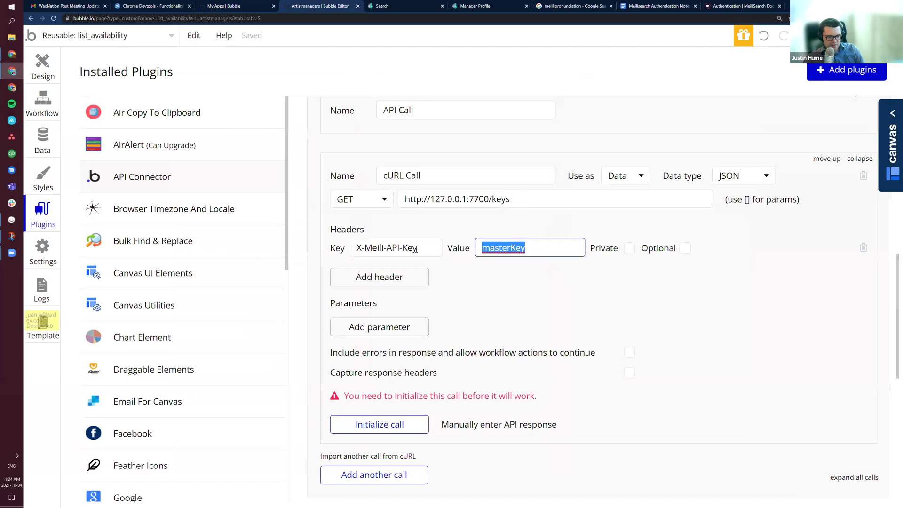
{"action": "type", "text": "http://127.0.0.1:7700/keys"}
{"action": "key", "text": "ctrl+a"}
{"action": "key", "text": "BackSpace"}
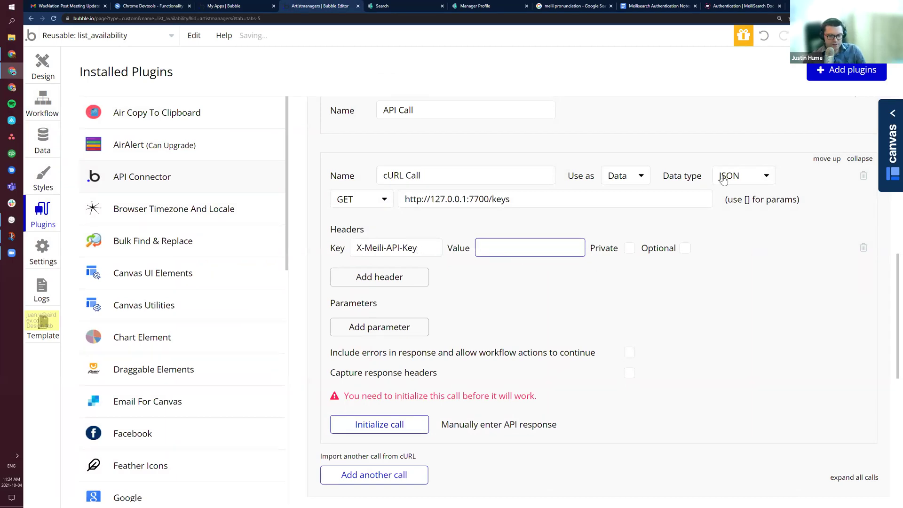
{"action": "left_click", "coordinate": [672, 6]}
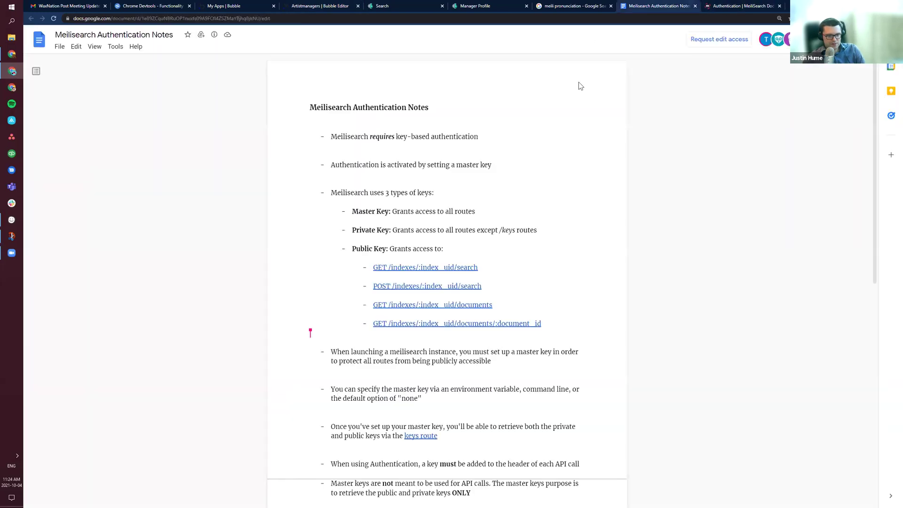
{"action": "left_click", "coordinate": [575, 5]}
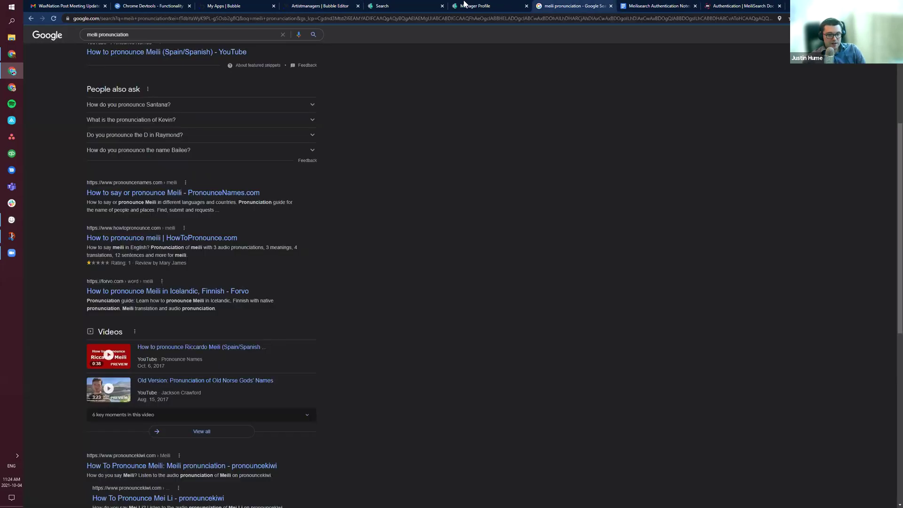
{"action": "left_click", "coordinate": [668, 6]}
Step: Scroll back to 'Adding the master key' and compare its CLI and Env examples
{"action": "key", "text": "ctrl+Tab"}
{"action": "scroll", "coordinate": [480, 292], "scroll_direction": "down", "scroll_amount": 1}
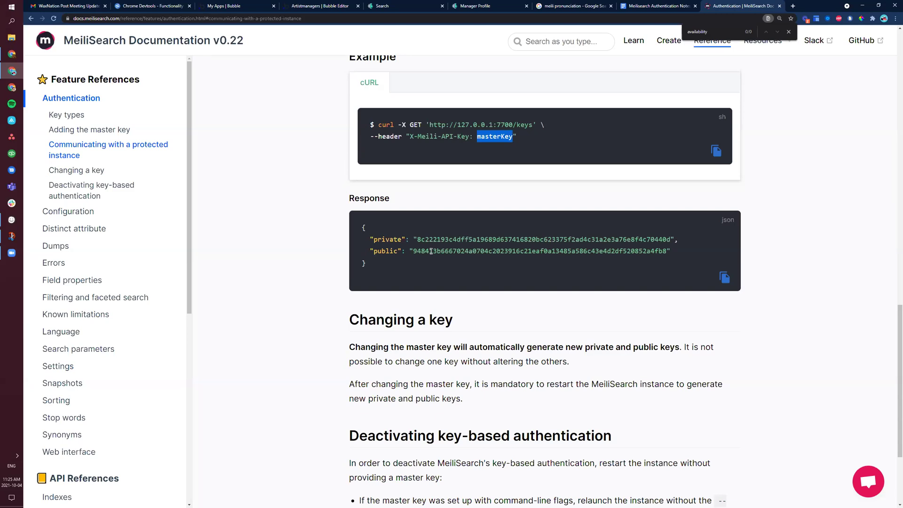
{"action": "scroll", "coordinate": [470, 247], "scroll_direction": "up", "scroll_amount": 8}
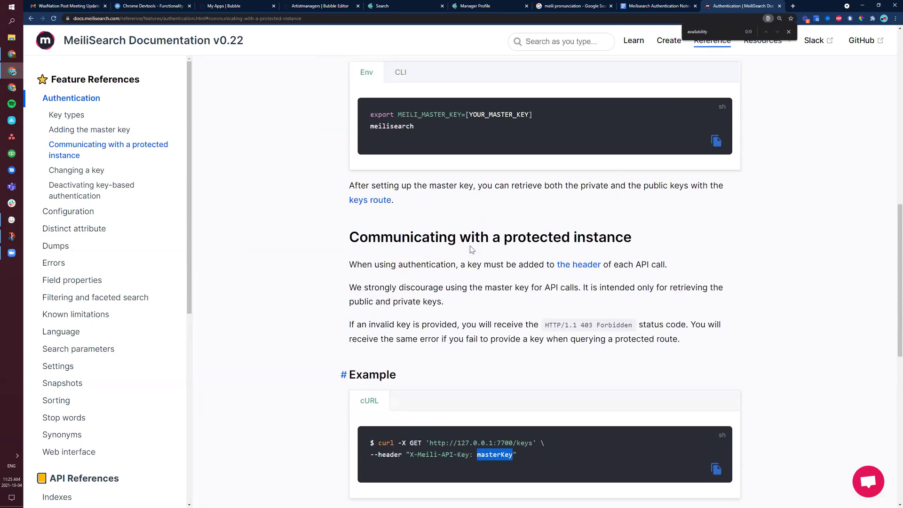
{"action": "scroll", "coordinate": [471, 249], "scroll_direction": "up", "scroll_amount": 1}
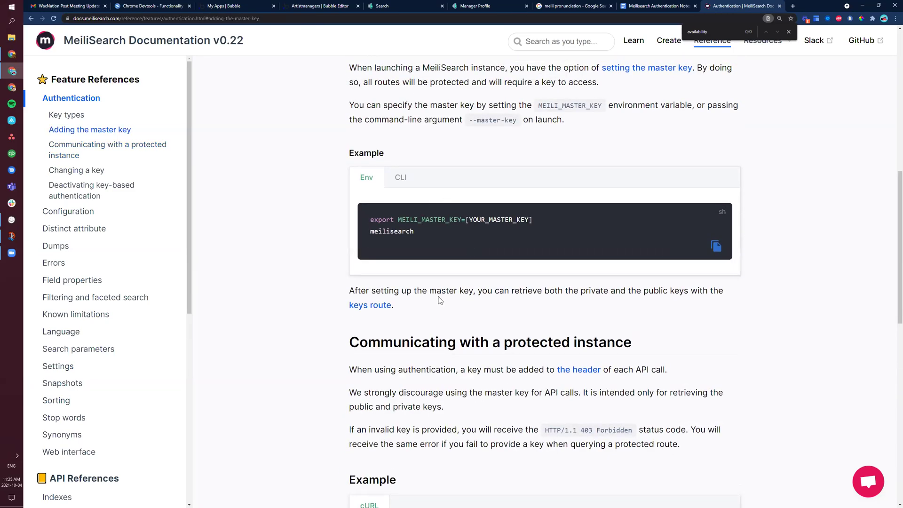
{"action": "scroll", "coordinate": [440, 300], "scroll_direction": "up", "scroll_amount": 1}
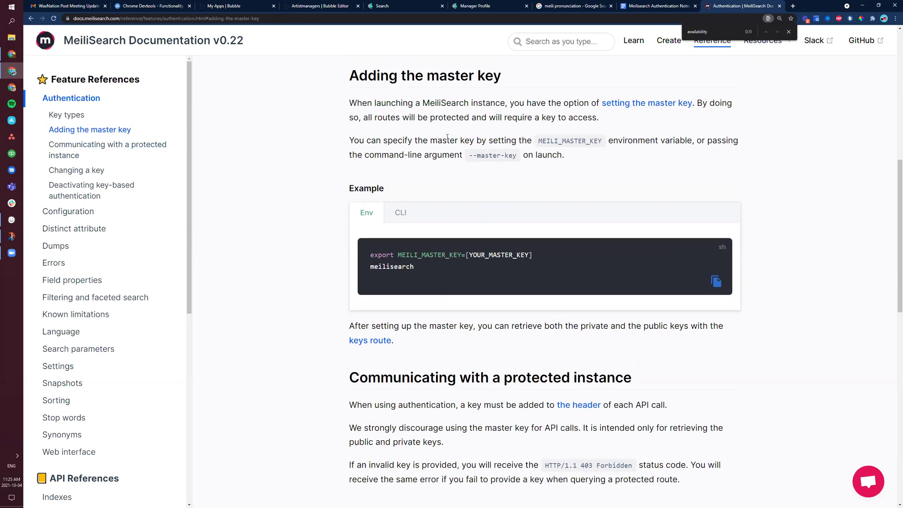
{"action": "left_click", "coordinate": [398, 215]}
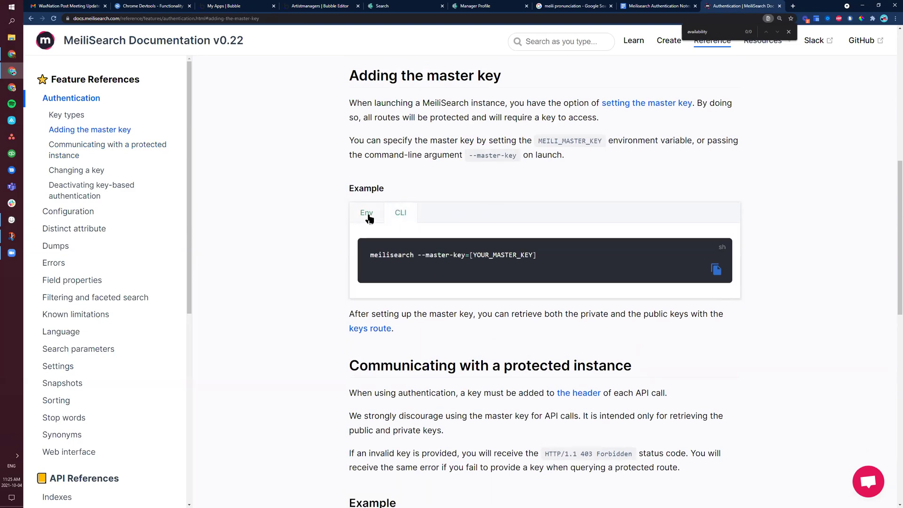
{"action": "left_click", "coordinate": [368, 216]}
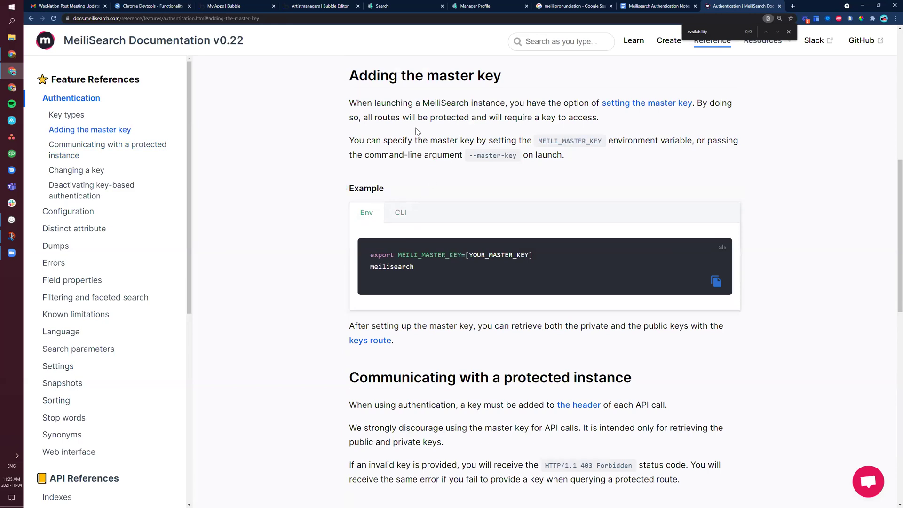
Step: Highlight and reread the sentence explaining how to set the master key
{"action": "scroll", "coordinate": [415, 127], "scroll_direction": "up", "scroll_amount": 3}
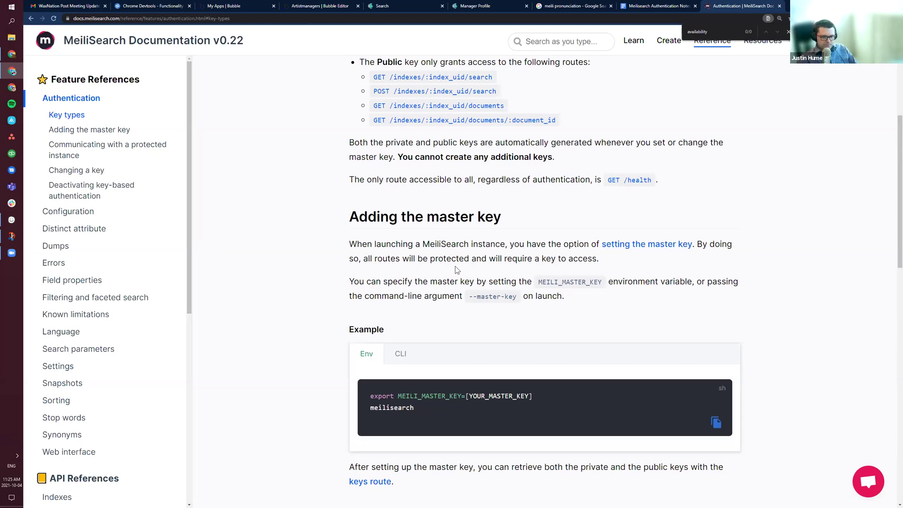
{"action": "left_click_drag", "start_coordinate": [387, 258], "coordinate": [609, 258]}
{"action": "left_click", "coordinate": [548, 276]}
{"action": "scroll", "coordinate": [417, 293], "scroll_direction": "down", "scroll_amount": 4}
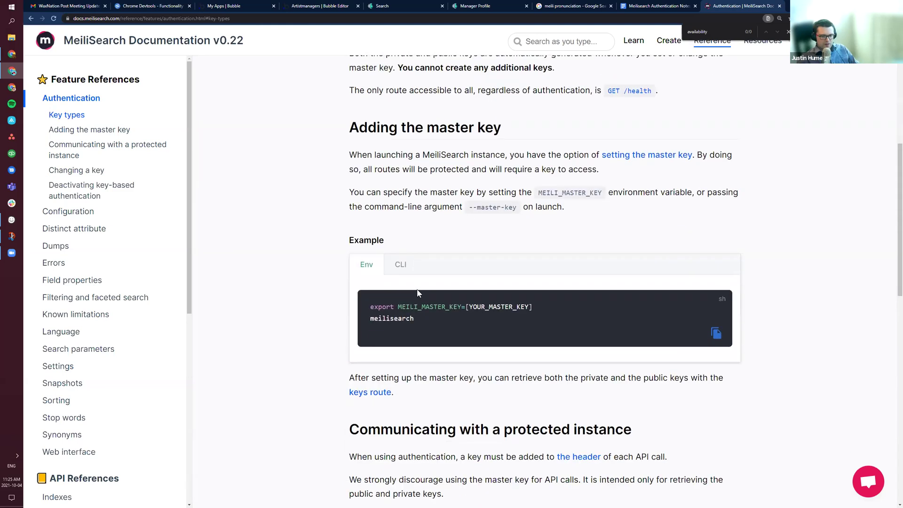
{"action": "scroll", "coordinate": [414, 283], "scroll_direction": "down", "scroll_amount": 2}
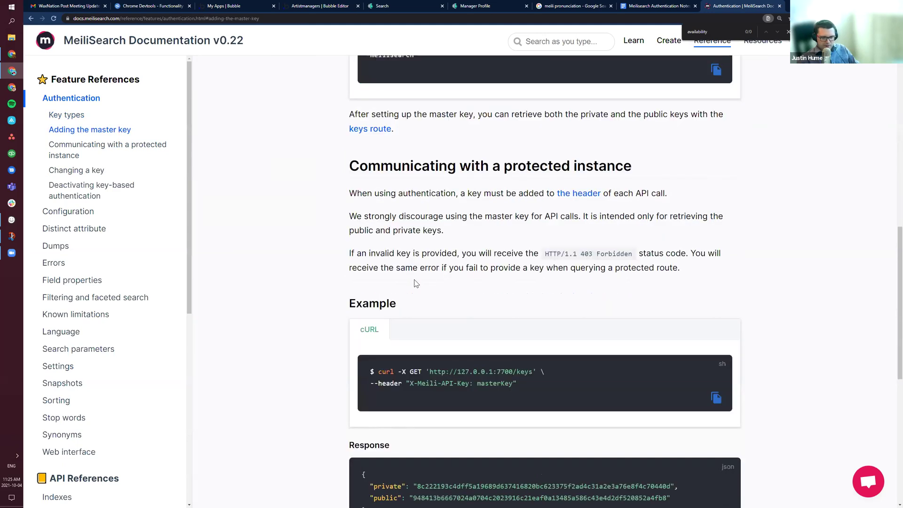
{"action": "scroll", "coordinate": [413, 279], "scroll_direction": "up", "scroll_amount": 5}
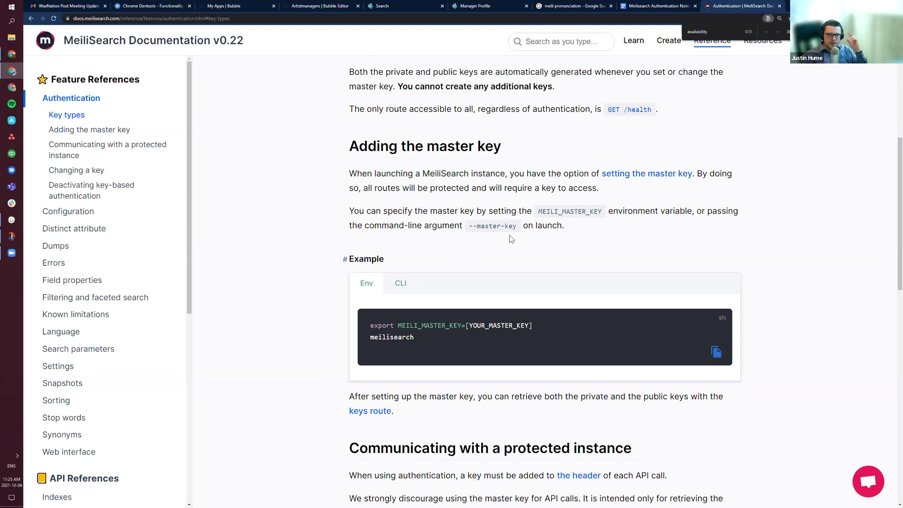
Step: Compare the CLI and Env master key examples and select the code snippet lines
{"action": "scroll", "coordinate": [440, 225], "scroll_direction": "down", "scroll_amount": 1}
{"action": "scroll", "coordinate": [440, 224], "scroll_direction": "down", "scroll_amount": 1}
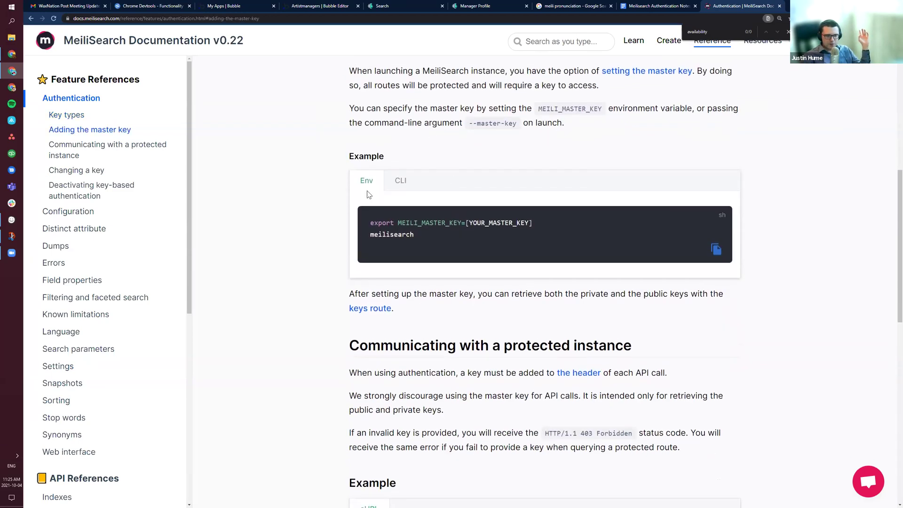
{"action": "scroll", "coordinate": [366, 191], "scroll_direction": "up", "scroll_amount": 1}
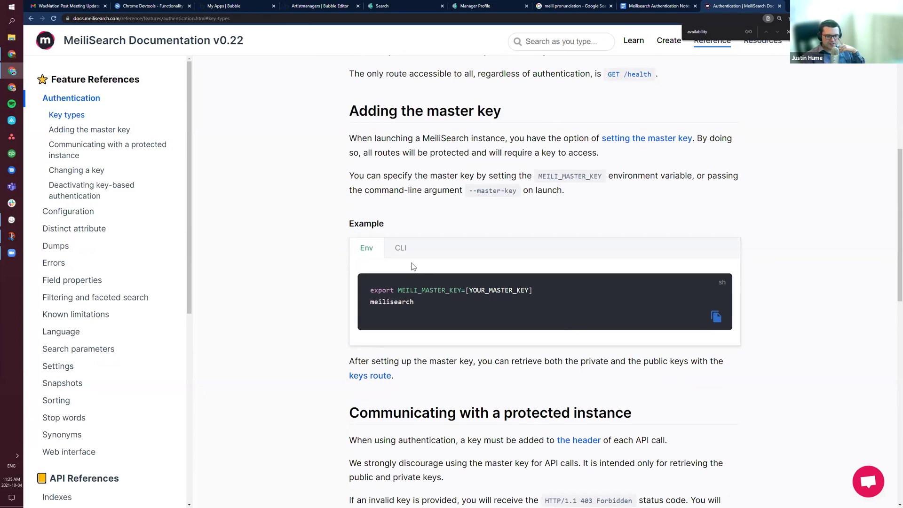
{"action": "left_click", "coordinate": [401, 249]}
{"action": "left_click", "coordinate": [367, 247]}
{"action": "scroll", "coordinate": [451, 282], "scroll_direction": "down", "scroll_amount": 2}
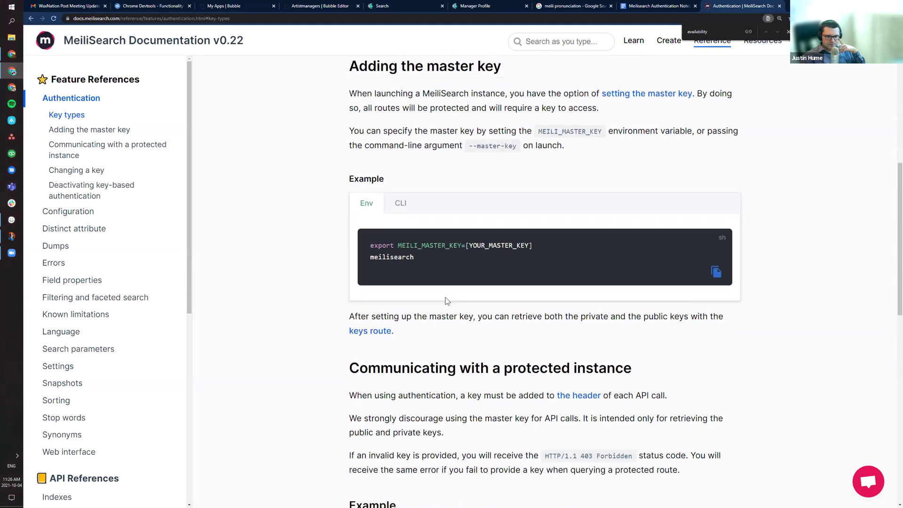
{"action": "left_click_drag", "start_coordinate": [429, 235], "coordinate": [367, 221]}
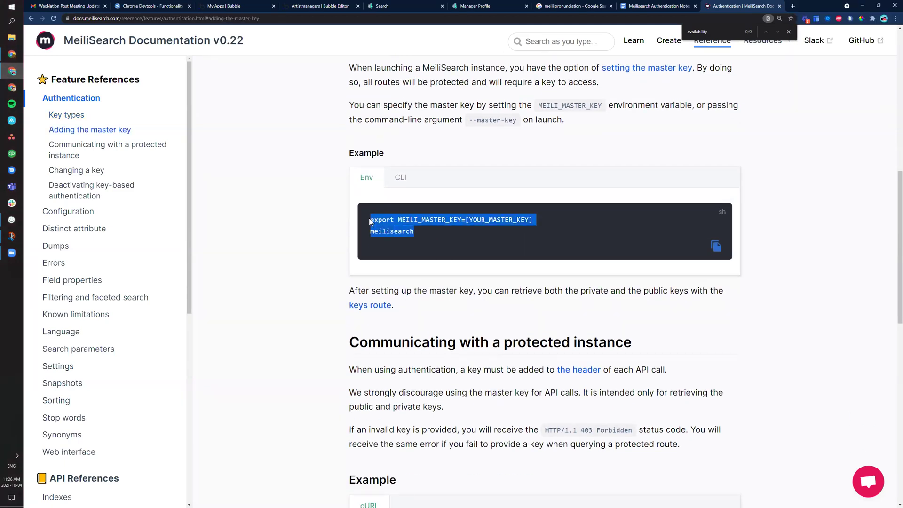
{"action": "left_click", "coordinate": [453, 235]}
{"action": "scroll", "coordinate": [423, 225], "scroll_direction": "up", "scroll_amount": 1}
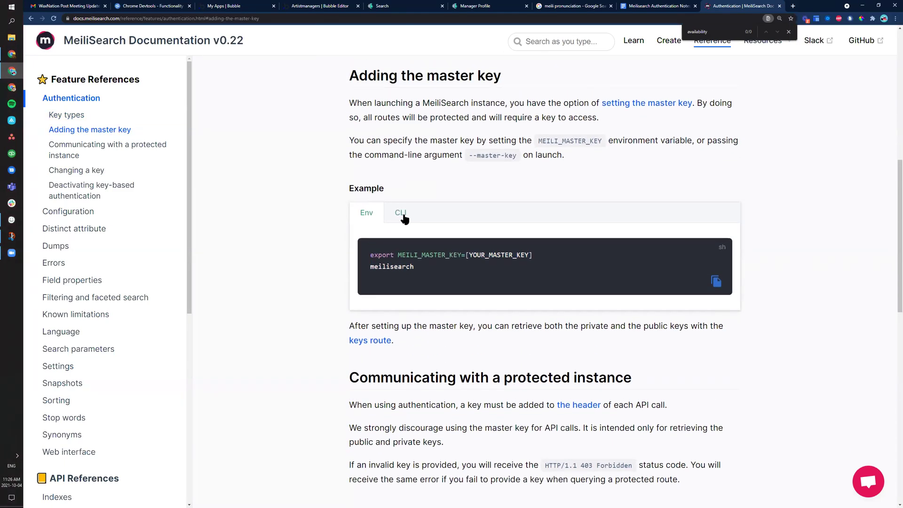
{"action": "triple_click", "coordinate": [465, 260]}
{"action": "left_click", "coordinate": [433, 275]}
Step: Scroll down to the keys cURL example using X-Meili-API-Key and its JSON response
{"action": "scroll", "coordinate": [425, 247], "scroll_direction": "up", "scroll_amount": 2}
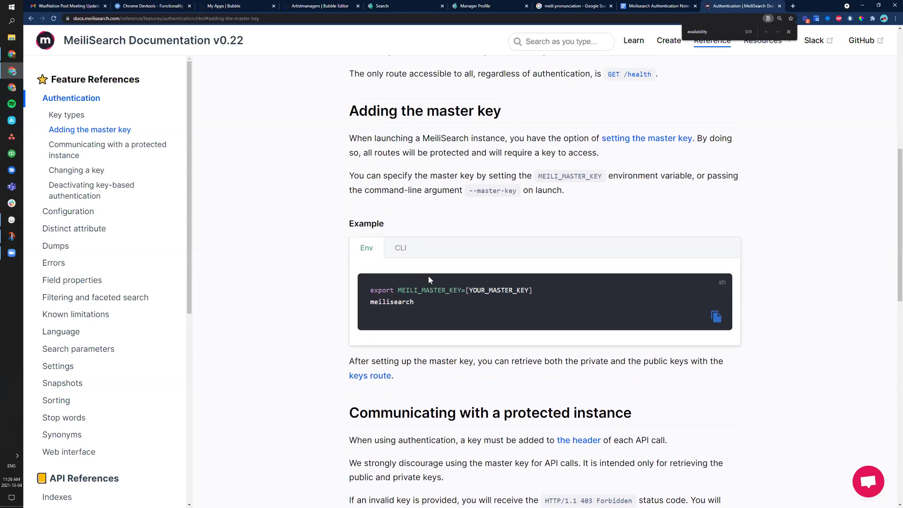
{"action": "scroll", "coordinate": [427, 275], "scroll_direction": "down", "scroll_amount": 3}
{"action": "scroll", "coordinate": [462, 240], "scroll_direction": "up", "scroll_amount": 2}
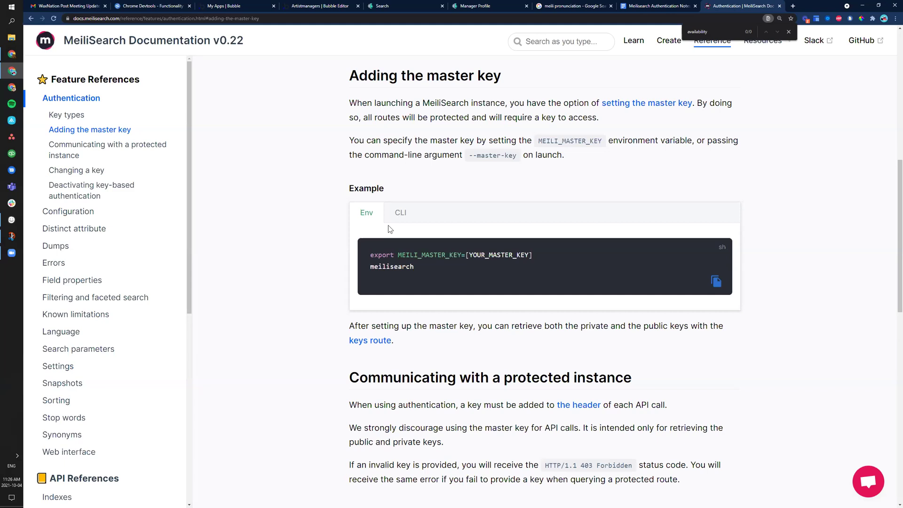
{"action": "scroll", "coordinate": [477, 275], "scroll_direction": "down", "scroll_amount": 2}
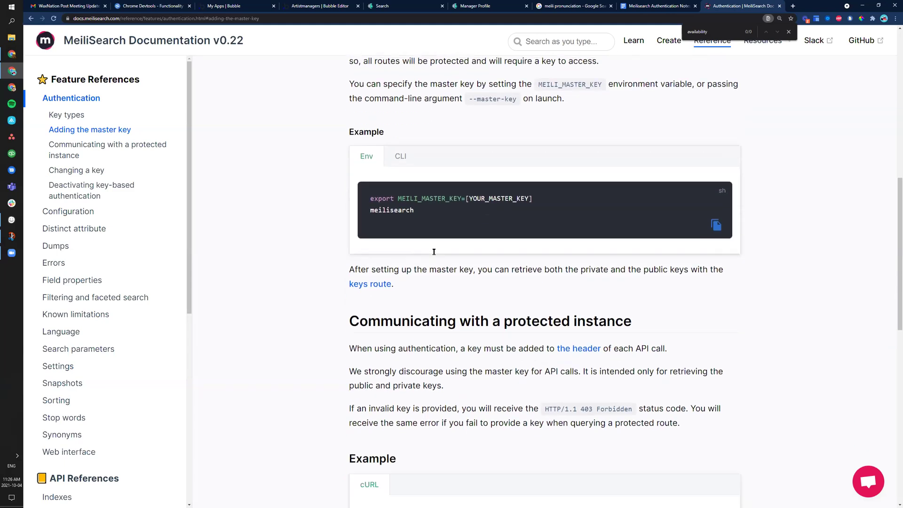
{"action": "scroll", "coordinate": [477, 275], "scroll_direction": "down", "scroll_amount": 2}
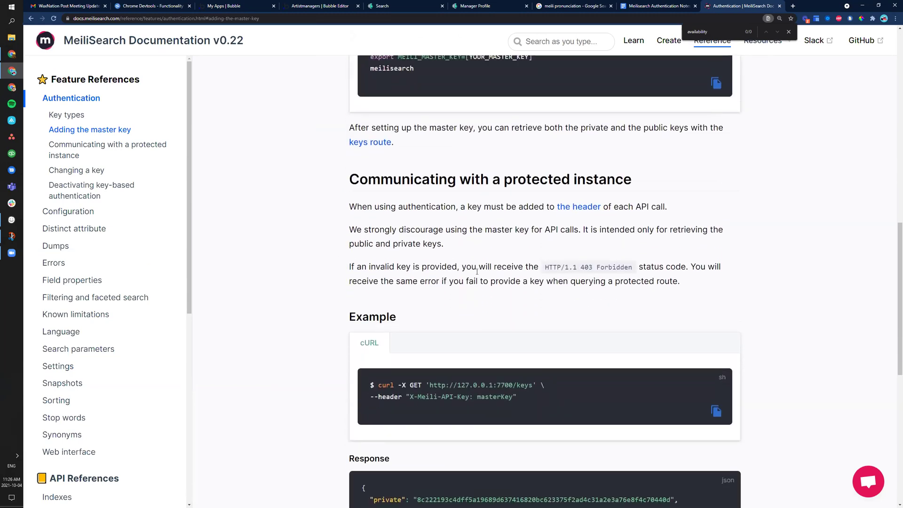
{"action": "scroll", "coordinate": [440, 198], "scroll_direction": "up", "scroll_amount": 3}
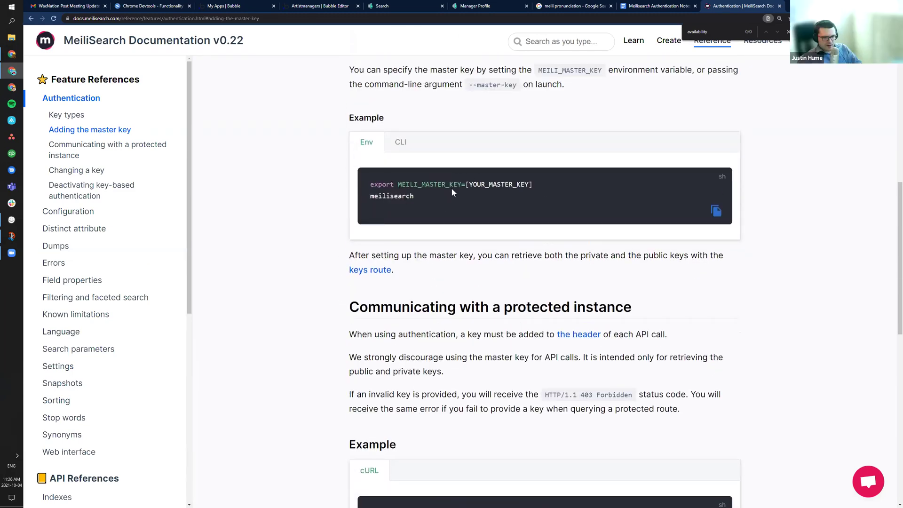
{"action": "scroll", "coordinate": [490, 195], "scroll_direction": "down", "scroll_amount": 5}
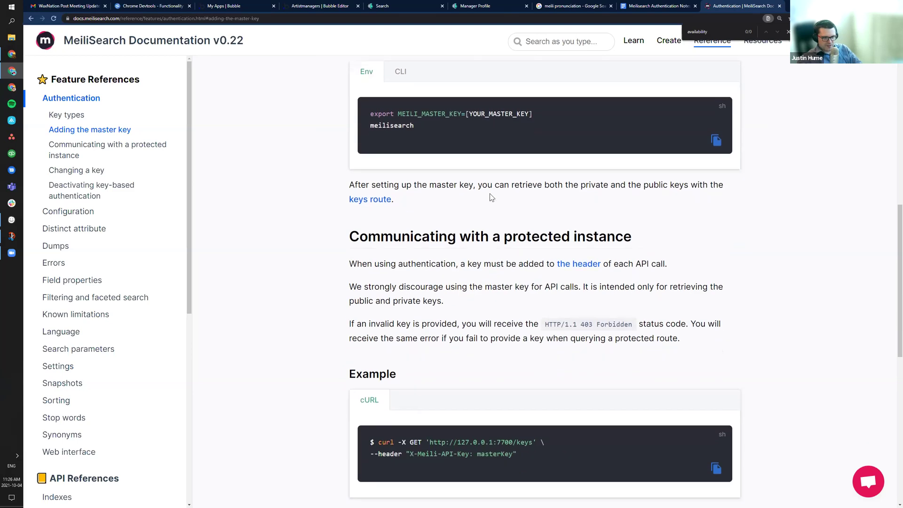
{"action": "scroll", "coordinate": [527, 162], "scroll_direction": "down", "scroll_amount": 2}
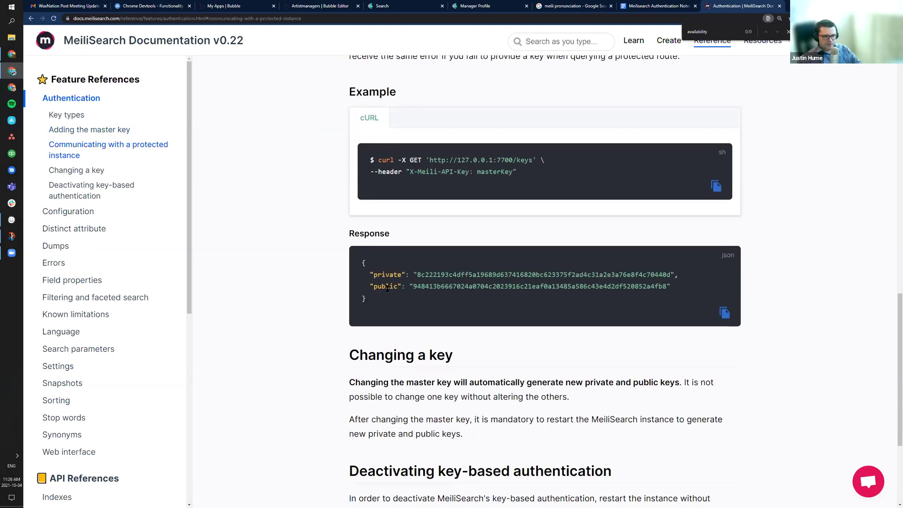
{"action": "scroll", "coordinate": [387, 287], "scroll_direction": "down", "scroll_amount": 1}
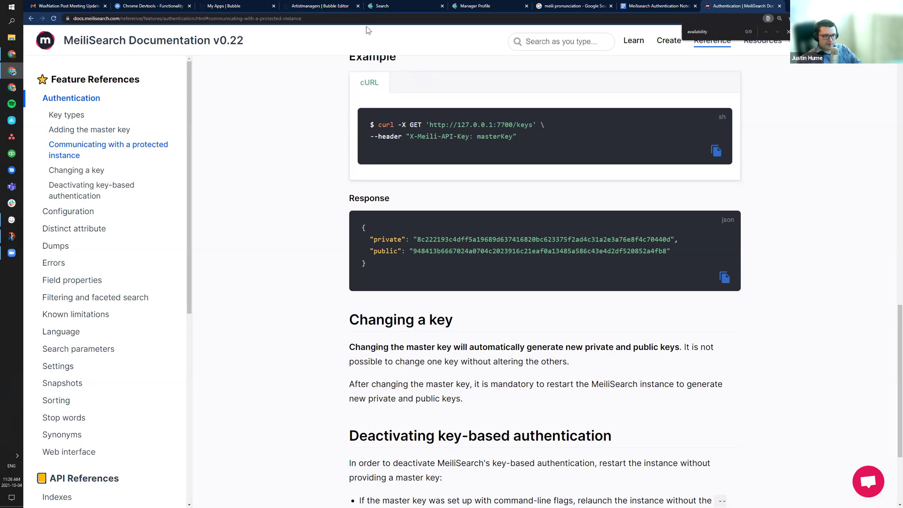
{"action": "left_click", "coordinate": [326, 5]}
{"action": "left_click", "coordinate": [499, 252]}
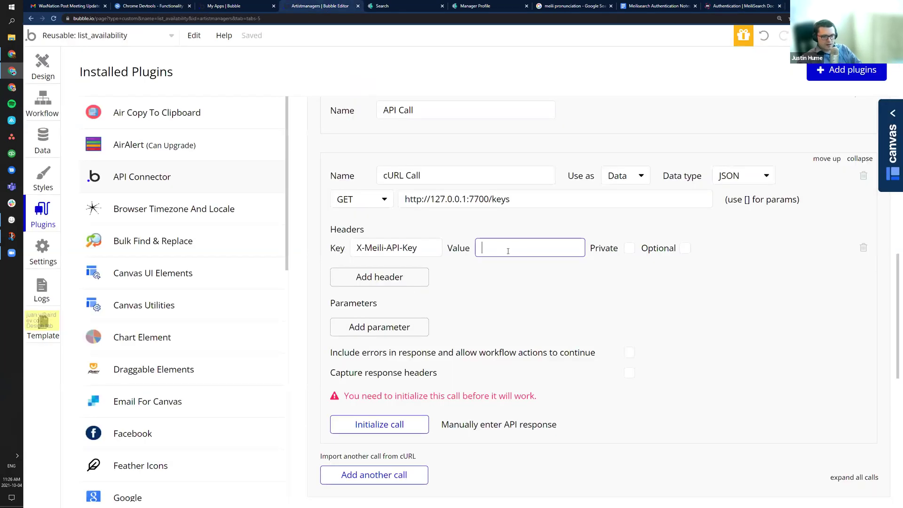
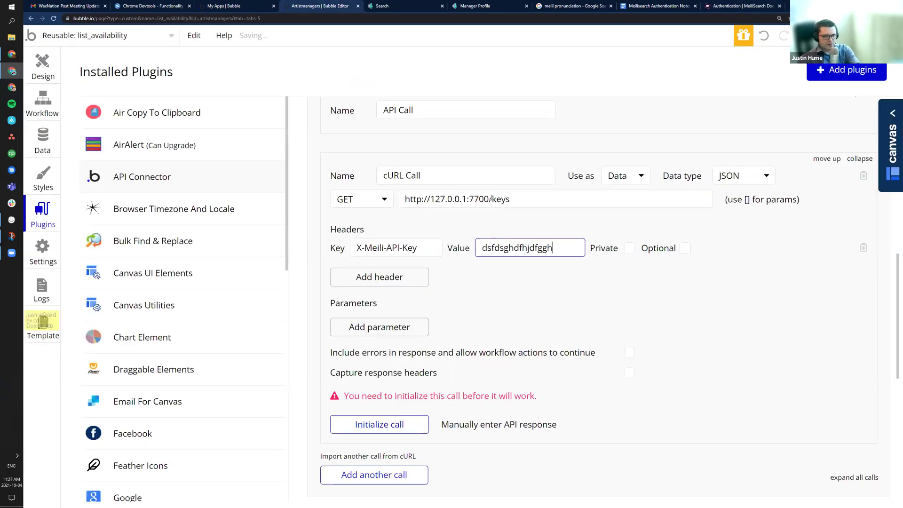
{"action": "left_click_drag", "start_coordinate": [491, 198], "coordinate": [432, 199]}
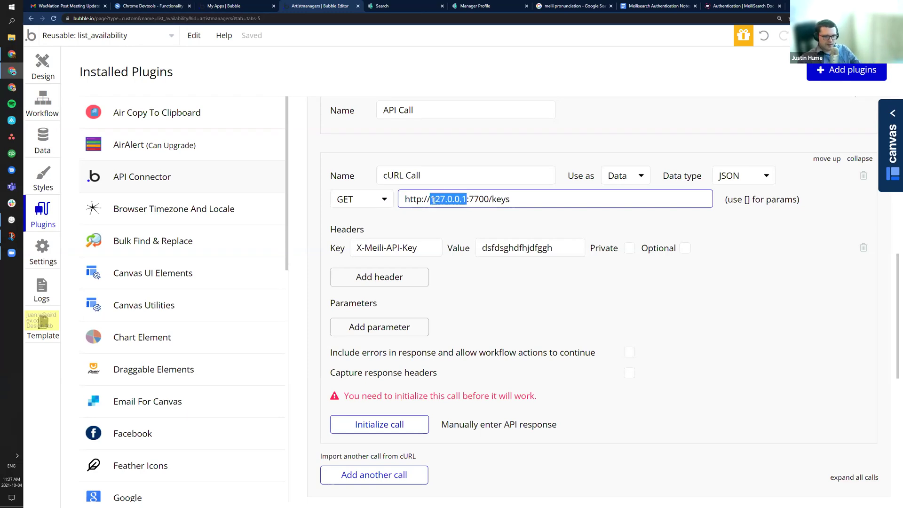
{"action": "left_click_drag", "start_coordinate": [469, 199], "coordinate": [491, 201]}
{"action": "left_click", "coordinate": [501, 198]}
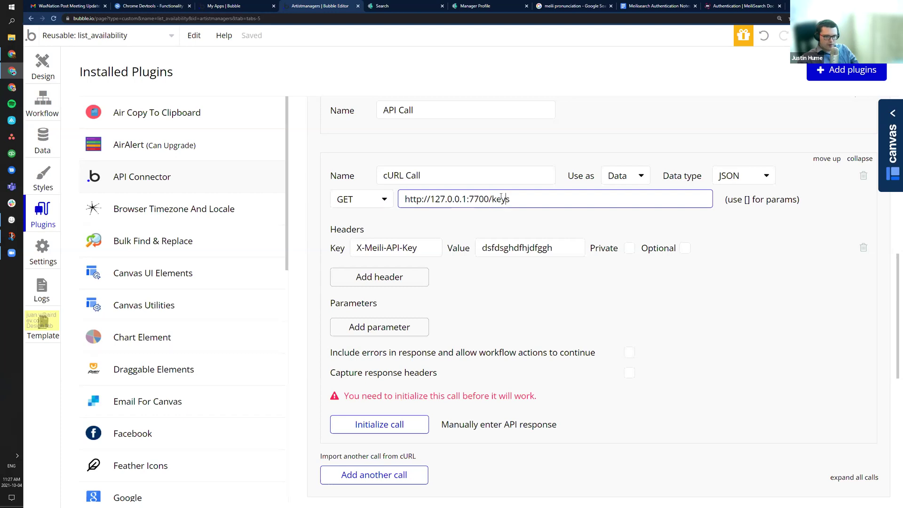
{"action": "double_click", "coordinate": [497, 199]}
{"action": "left_click", "coordinate": [559, 249]}
{"action": "left_click_drag", "start_coordinate": [558, 249], "coordinate": [463, 245]}
{"action": "scroll", "coordinate": [421, 289], "scroll_direction": "down", "scroll_amount": 3}
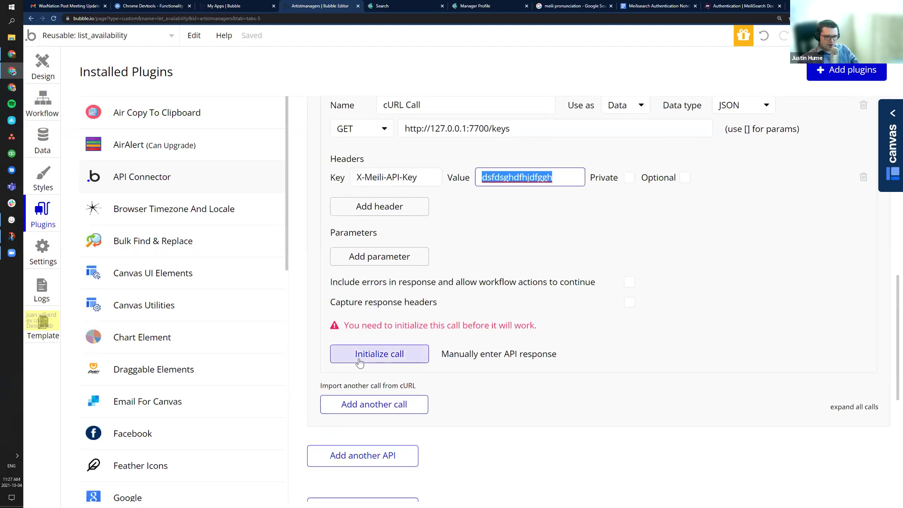
Step: Go to the MeiliSearch Authentication docs and scroll to 'Communicating with a protected instance'
{"action": "left_click", "coordinate": [396, 9]}
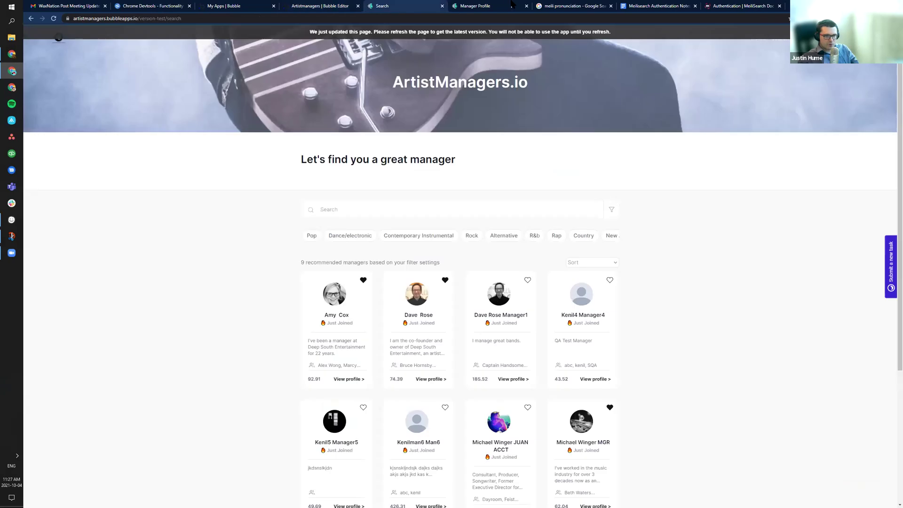
{"action": "left_click", "coordinate": [597, 5]}
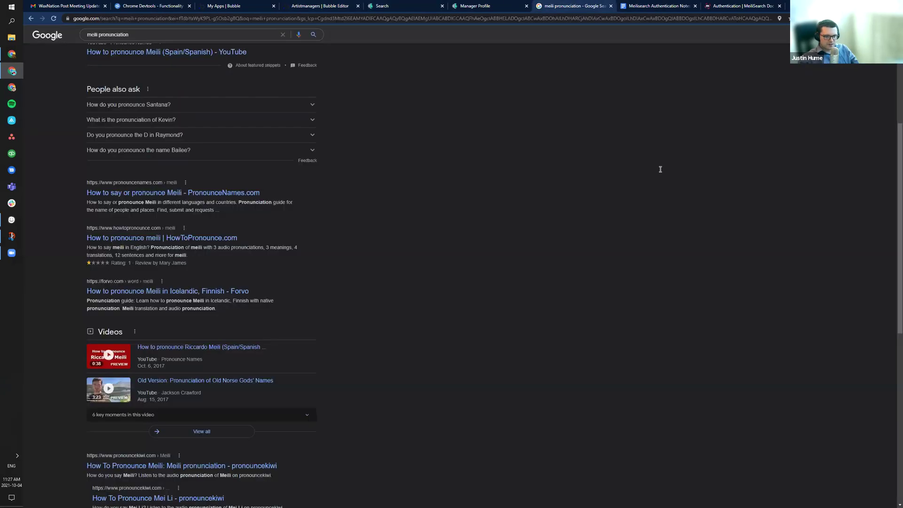
{"action": "key", "text": "ctrl+Tab"}
{"action": "key", "text": "ctrl+Tab"}
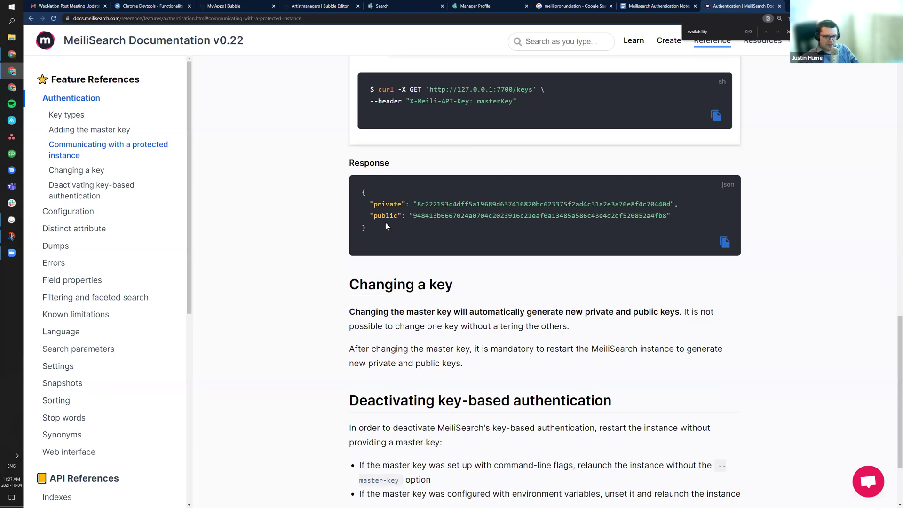
{"action": "left_click_drag", "start_coordinate": [683, 218], "coordinate": [554, 215]}
{"action": "left_click", "coordinate": [364, 228]}
{"action": "scroll", "coordinate": [458, 349], "scroll_direction": "down", "scroll_amount": 1}
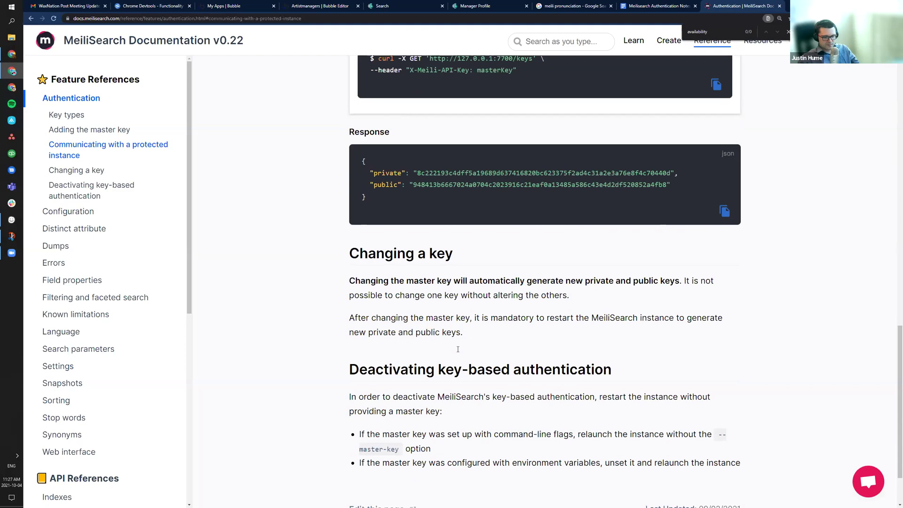
{"action": "scroll", "coordinate": [457, 349], "scroll_direction": "down", "scroll_amount": 2}
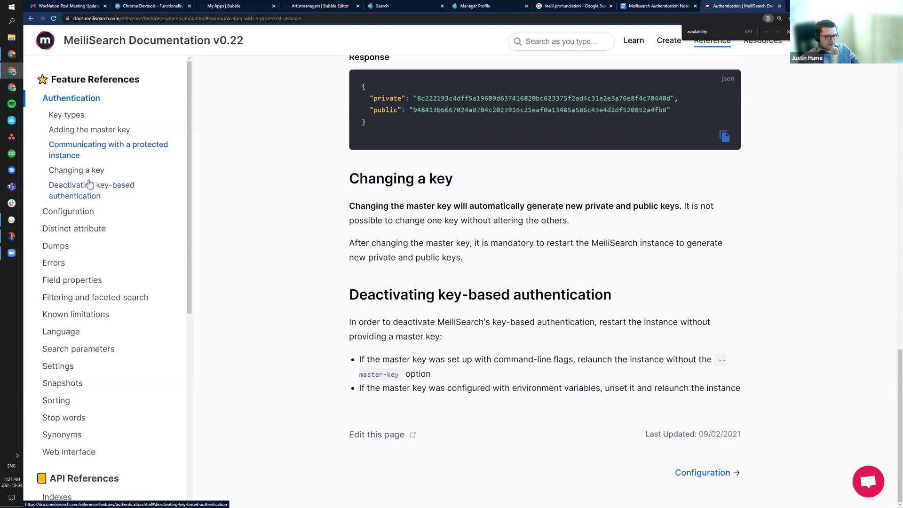
{"action": "scroll", "coordinate": [99, 358], "scroll_direction": "down", "scroll_amount": 2}
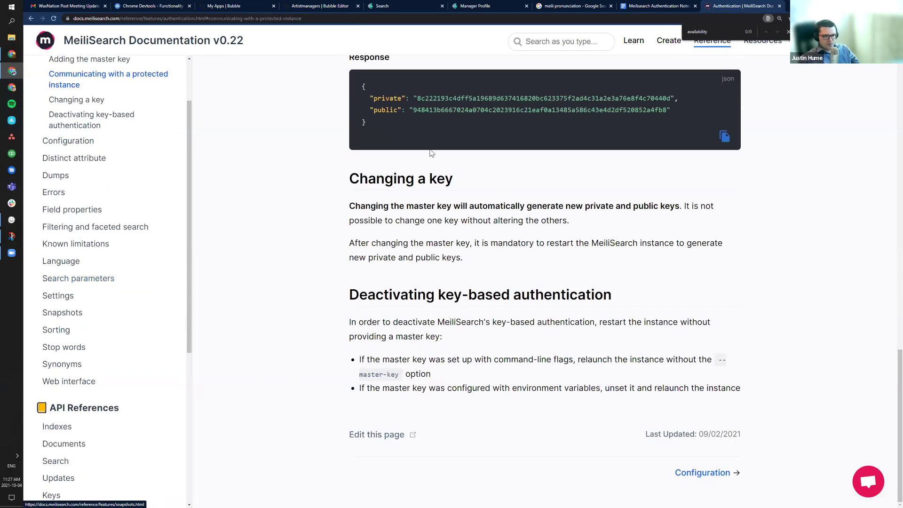
{"action": "scroll", "coordinate": [391, 174], "scroll_direction": "up", "scroll_amount": 2}
{"action": "scroll", "coordinate": [153, 252], "scroll_direction": "down", "scroll_amount": 5}
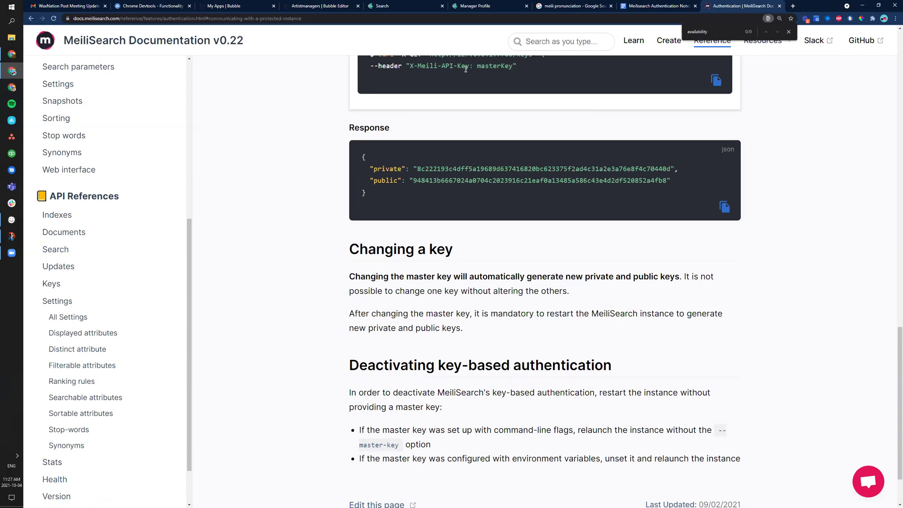
{"action": "scroll", "coordinate": [317, 292], "scroll_direction": "up", "scroll_amount": 7}
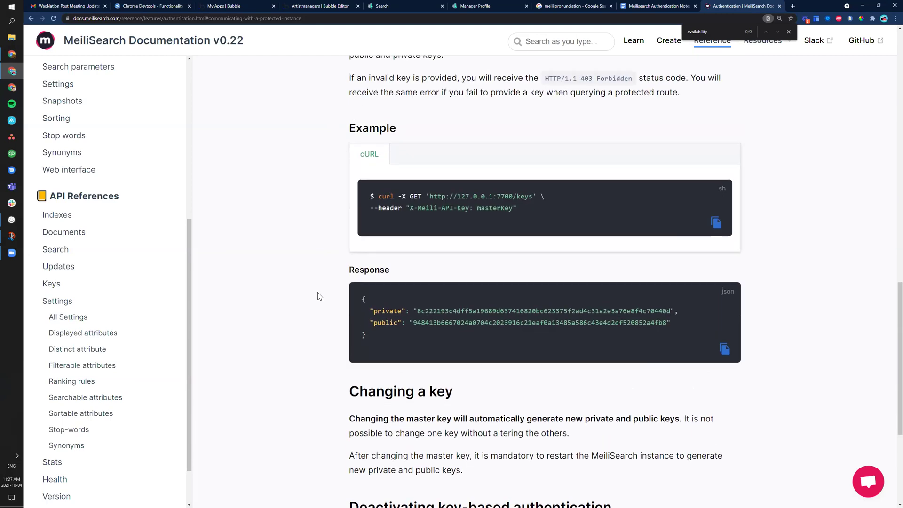
{"action": "scroll", "coordinate": [306, 276], "scroll_direction": "up", "scroll_amount": 2}
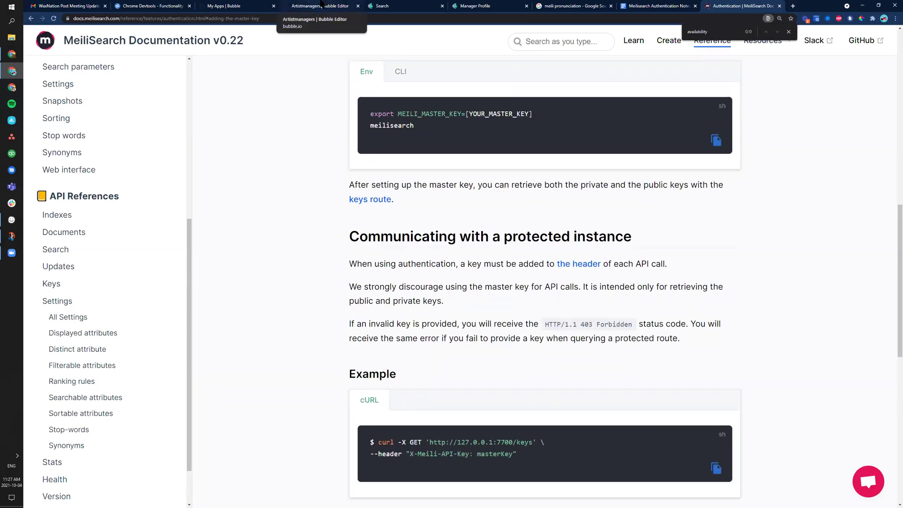
Step: Scroll through the cURL Call's keys-route settings in Bubble's API Connector
{"action": "left_click", "coordinate": [306, 5]}
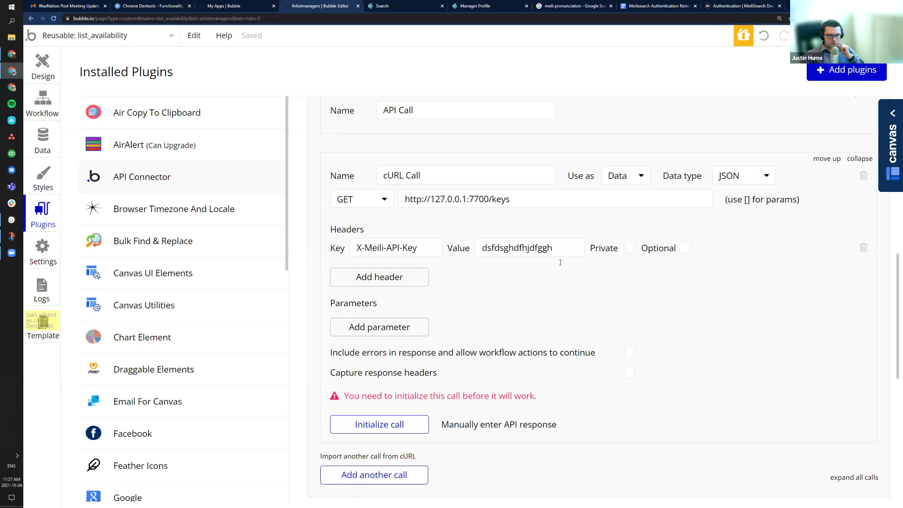
{"action": "scroll", "coordinate": [508, 315], "scroll_direction": "down", "scroll_amount": 2}
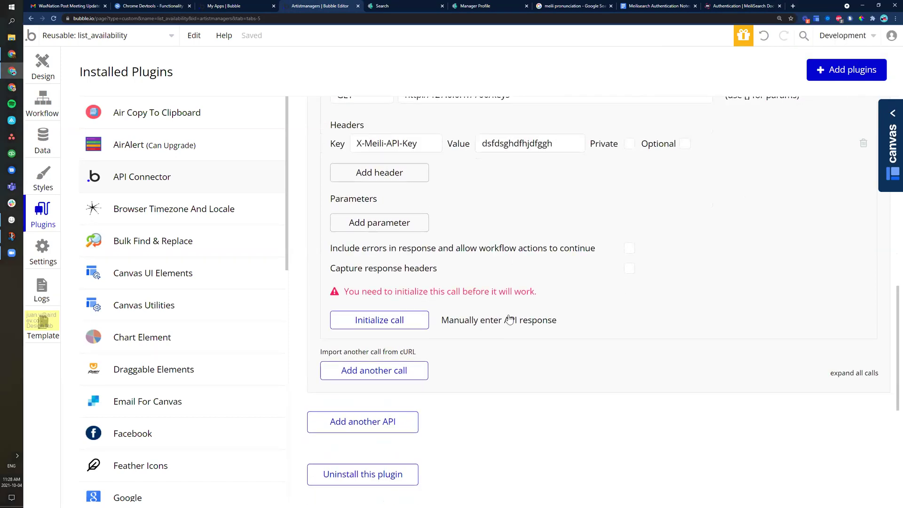
{"action": "scroll", "coordinate": [481, 382], "scroll_direction": "up", "scroll_amount": 7}
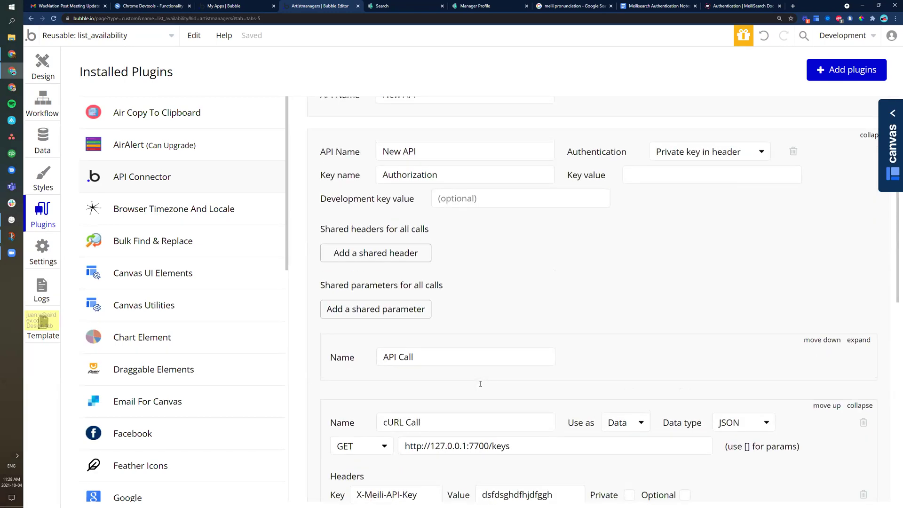
{"action": "scroll", "coordinate": [480, 384], "scroll_direction": "down", "scroll_amount": 1}
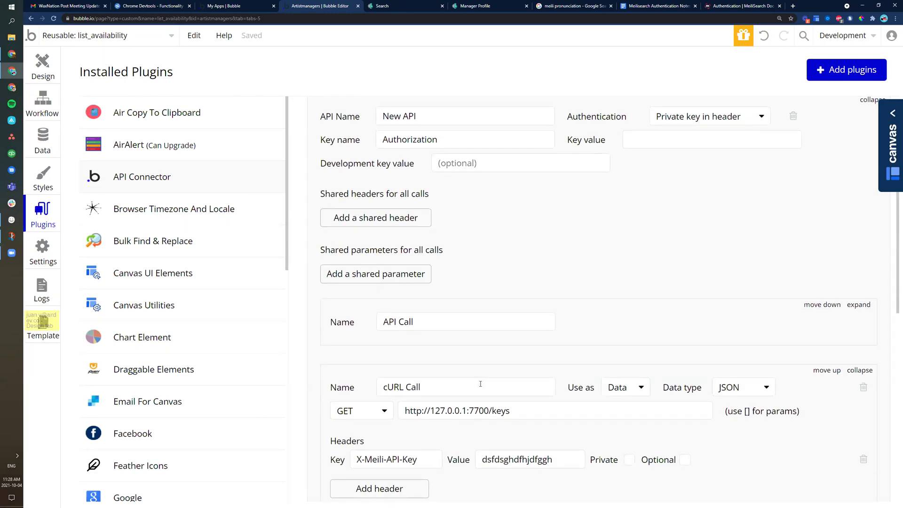
{"action": "scroll", "coordinate": [485, 378], "scroll_direction": "down", "scroll_amount": 2}
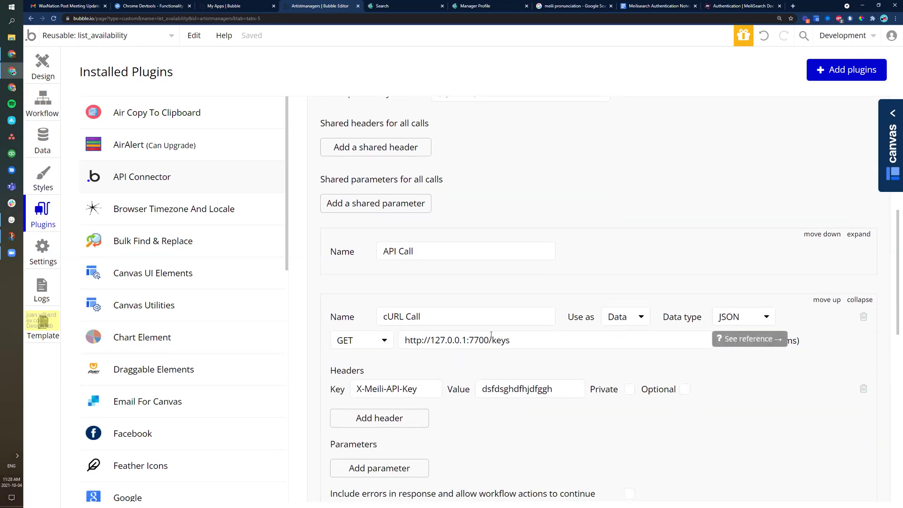
{"action": "scroll", "coordinate": [484, 342], "scroll_direction": "down", "scroll_amount": 4}
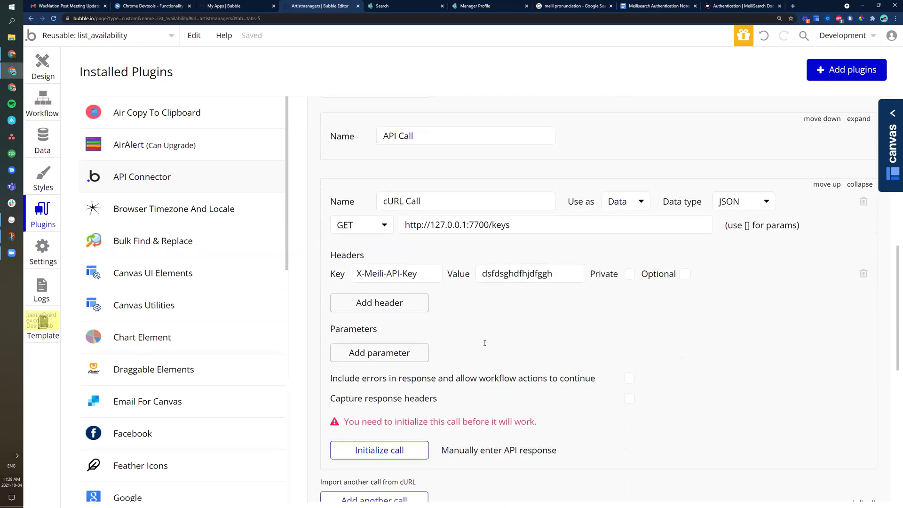
{"action": "scroll", "coordinate": [485, 343], "scroll_direction": "down", "scroll_amount": 2}
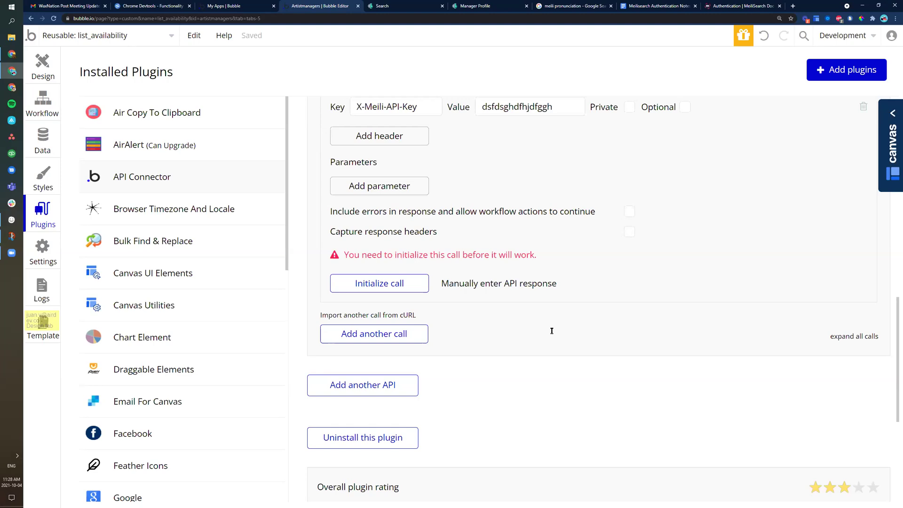
{"action": "scroll", "coordinate": [552, 330], "scroll_direction": "up", "scroll_amount": 10}
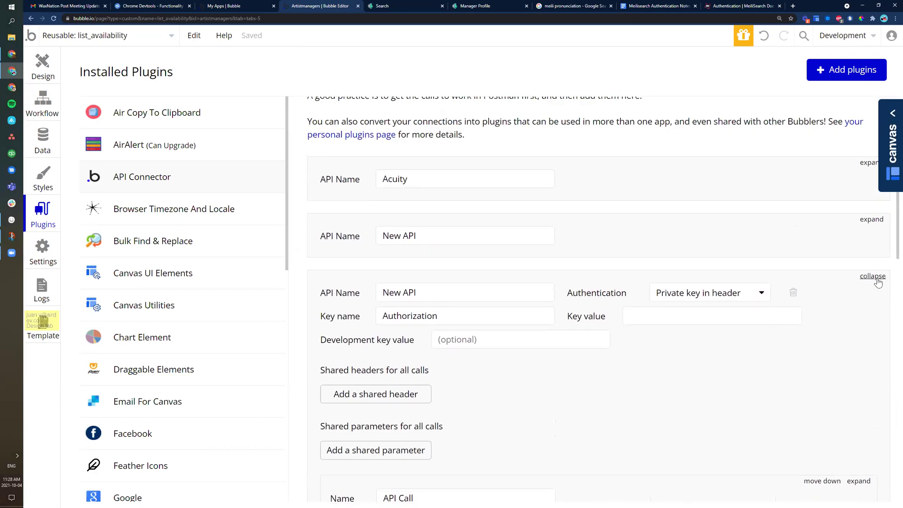
Step: Delete the third API entry, the extra New API holding the cURL Call
{"action": "left_click", "coordinate": [874, 276]}
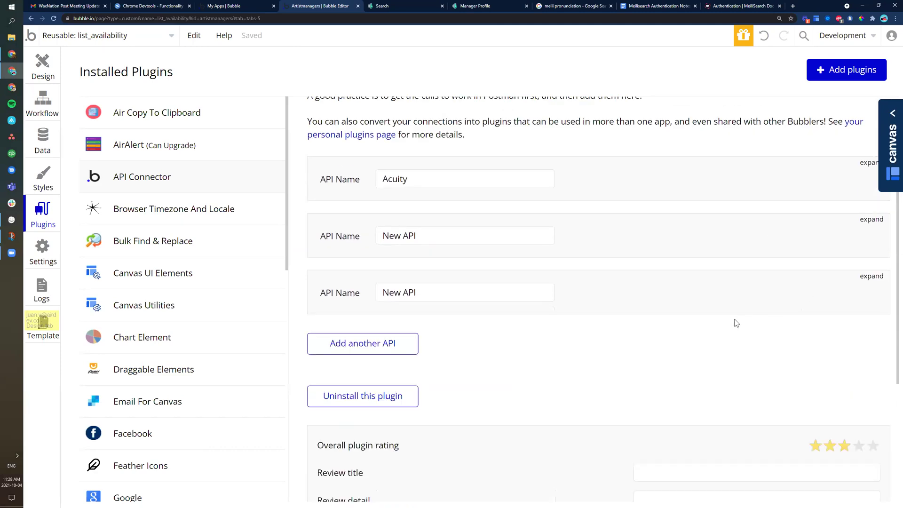
{"action": "left_click", "coordinate": [873, 277]}
{"action": "scroll", "coordinate": [792, 256], "scroll_direction": "down", "scroll_amount": 1}
{"action": "left_click", "coordinate": [793, 258]}
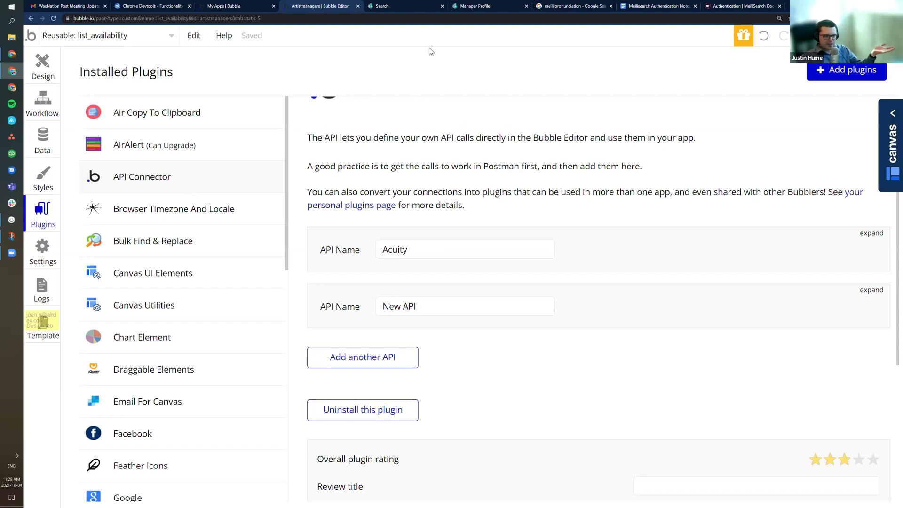
Step: Skim the Meilisearch Authentication Notes document
{"action": "left_click", "coordinate": [574, 5]}
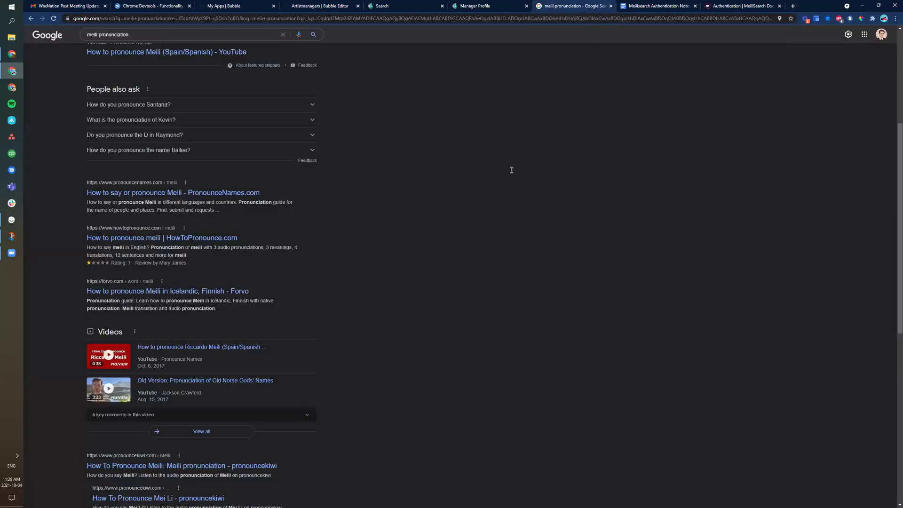
{"action": "key", "text": "ctrl+Tab"}
{"action": "scroll", "coordinate": [420, 271], "scroll_direction": "down", "scroll_amount": 2}
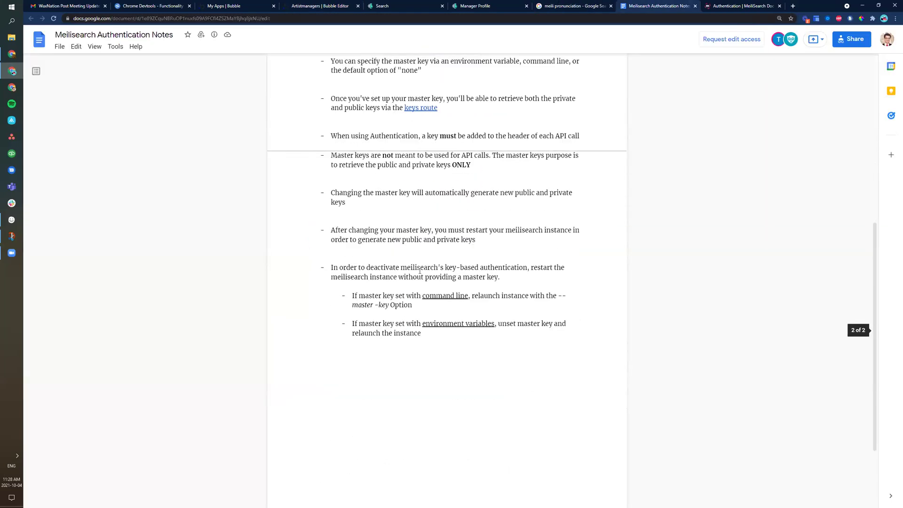
{"action": "left_click", "coordinate": [579, 6]}
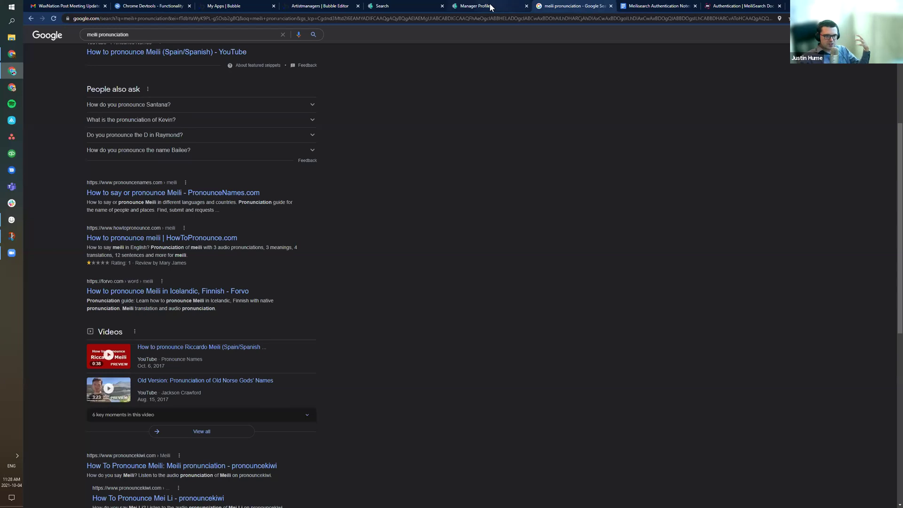
Step: Return to the Bubble editor's Design view of list_availability
{"action": "left_click", "coordinate": [490, 7]}
{"action": "left_click", "coordinate": [375, 6]}
{"action": "left_click", "coordinate": [324, 6]}
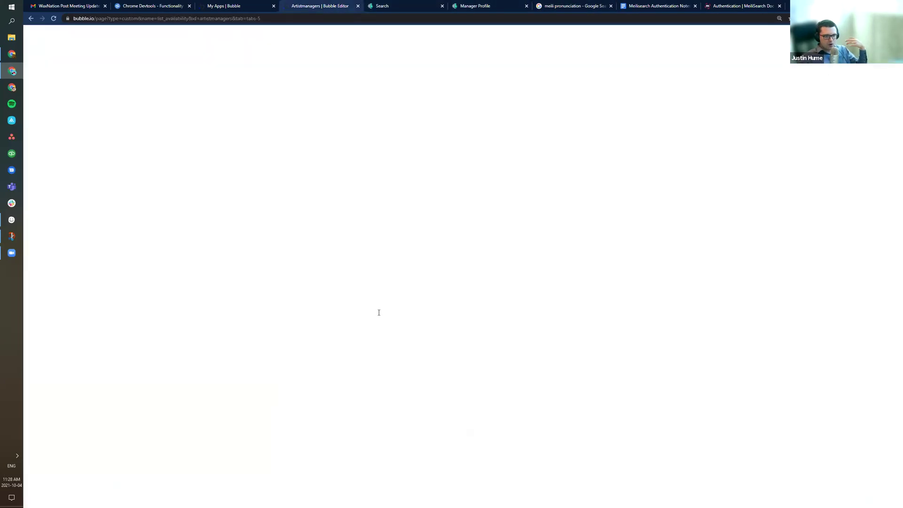
{"action": "scroll", "coordinate": [377, 318], "scroll_direction": "down", "scroll_amount": 1}
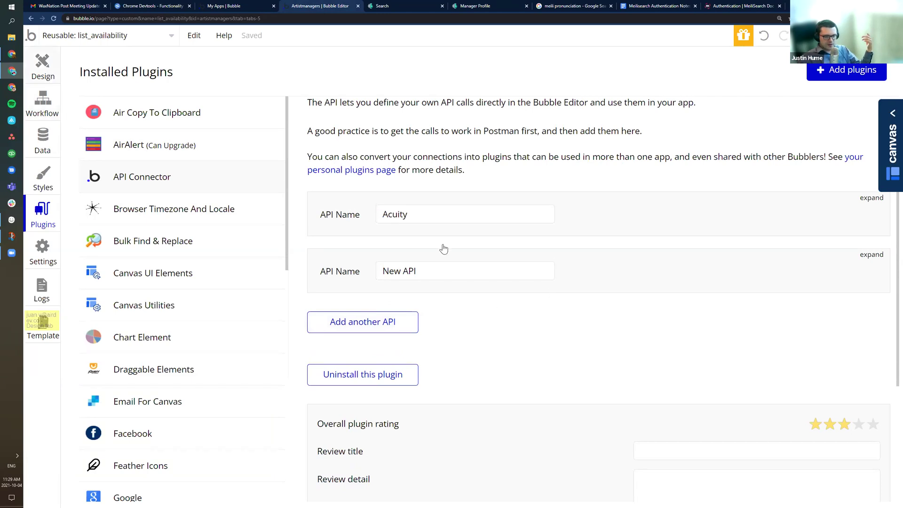
{"action": "key", "text": "alt+Left"}
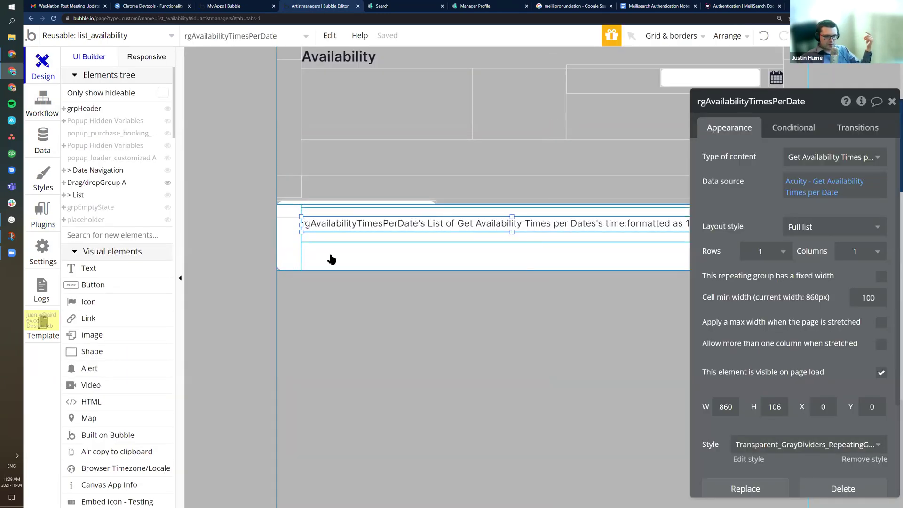
Step: Inspect rgAvailabilityTimesPerDate's Acuity - Get Availability Times per Date data source parameters
{"action": "left_click", "coordinate": [331, 260]}
{"action": "left_click", "coordinate": [328, 260]}
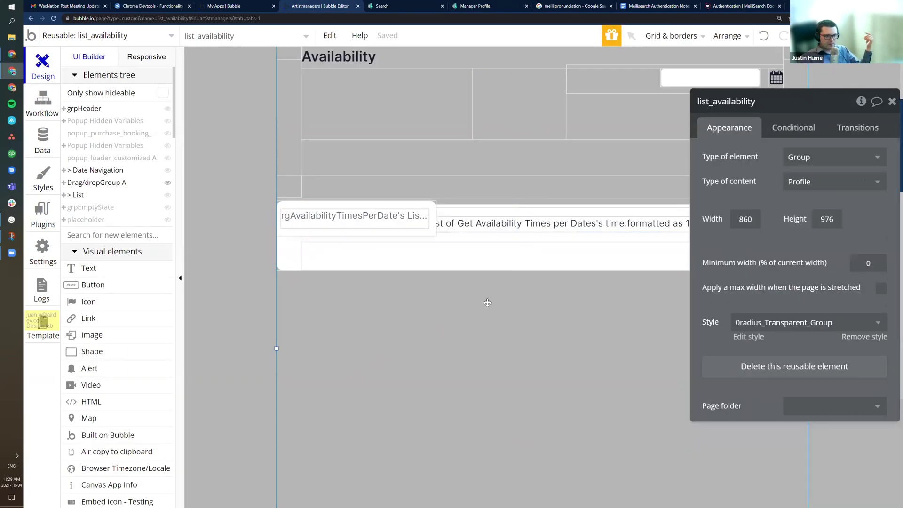
{"action": "left_click", "coordinate": [285, 259]}
{"action": "left_click", "coordinate": [804, 187]}
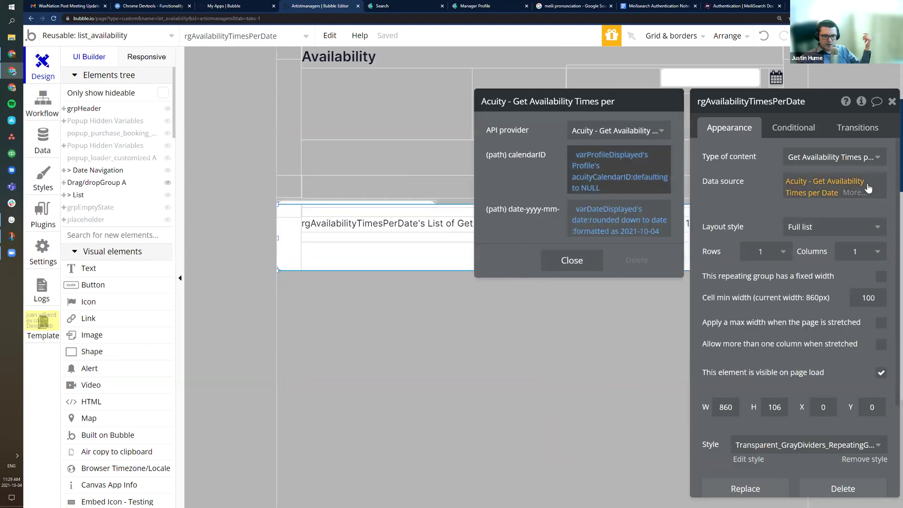
{"action": "left_click", "coordinate": [406, 359]}
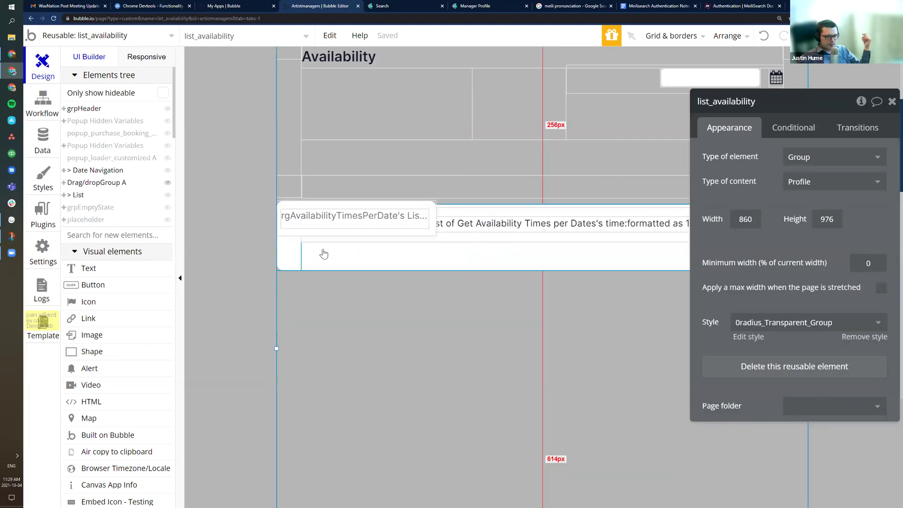
Step: Draw a new Text element in the repeating-group cell and clear its placeholder for dynamic data
{"action": "left_click", "coordinate": [96, 268]}
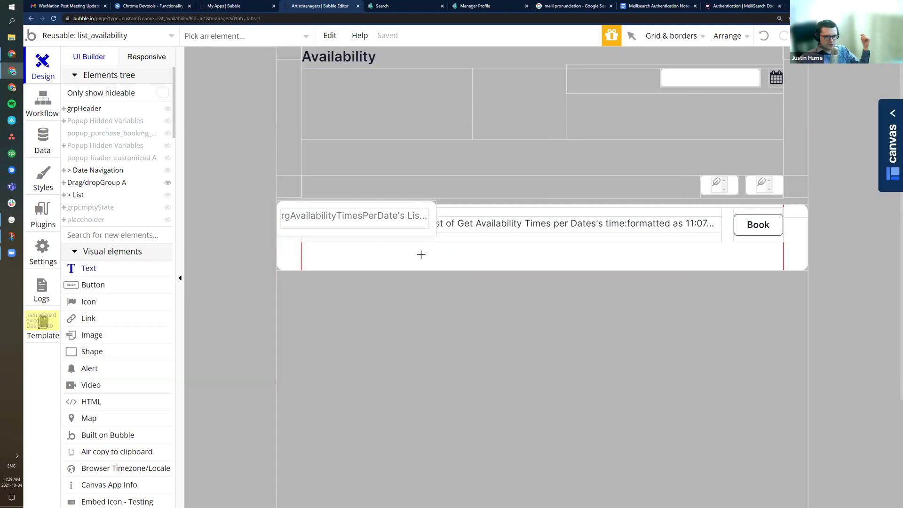
{"action": "left_click_drag", "start_coordinate": [421, 256], "coordinate": [494, 269]}
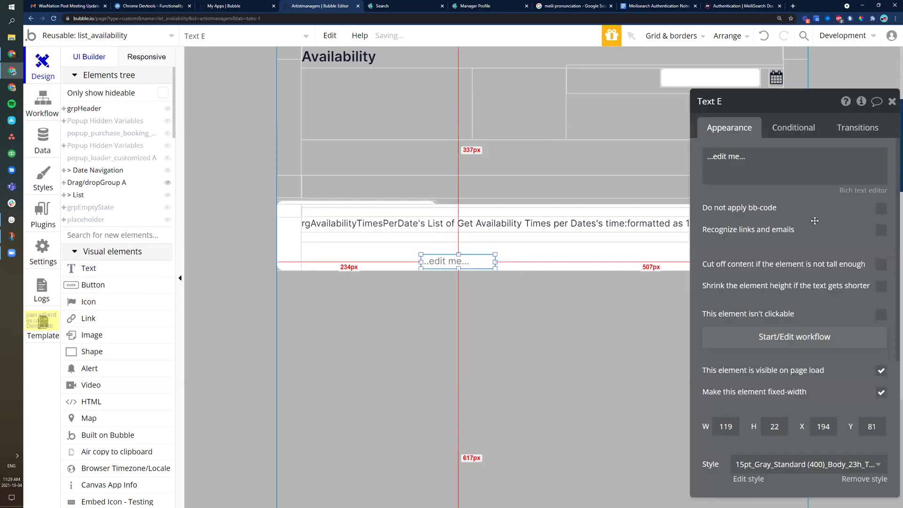
{"action": "left_click", "coordinate": [653, 157]}
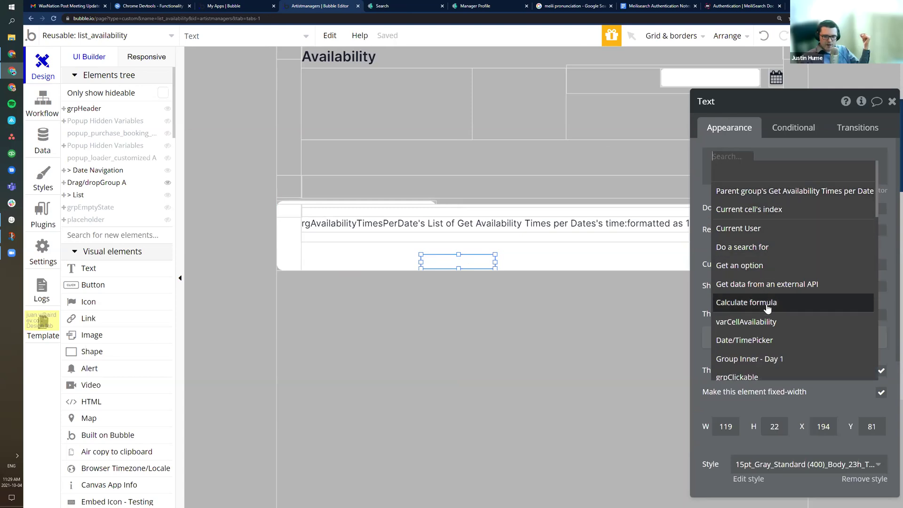
Step: Set the text's dynamic source to external API call 'Acuity - Get Appointments'
{"action": "left_click", "coordinate": [750, 285]}
{"action": "left_click", "coordinate": [625, 131]}
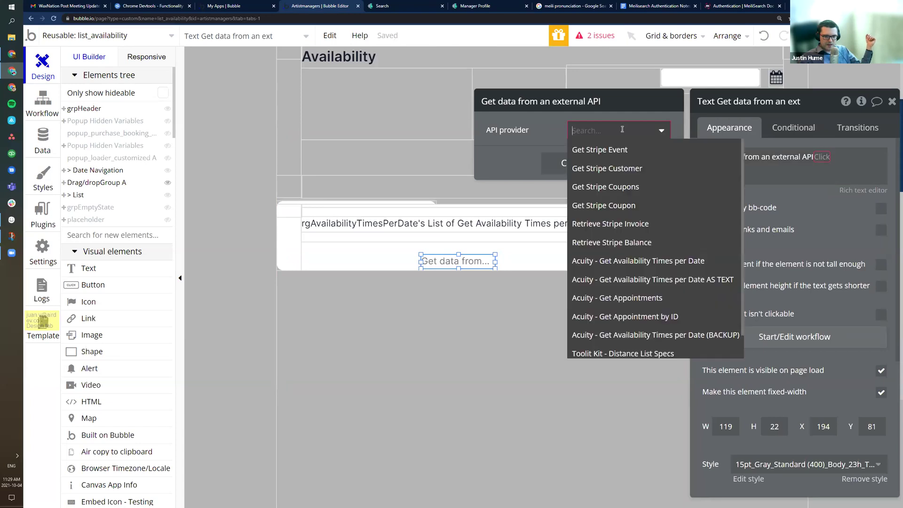
{"action": "scroll", "coordinate": [637, 292], "scroll_direction": "down", "scroll_amount": 1}
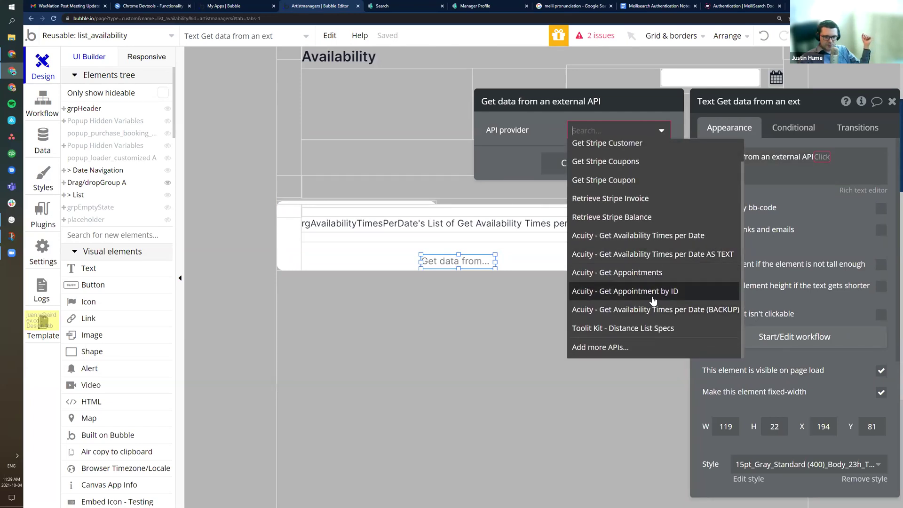
{"action": "left_click", "coordinate": [630, 277]}
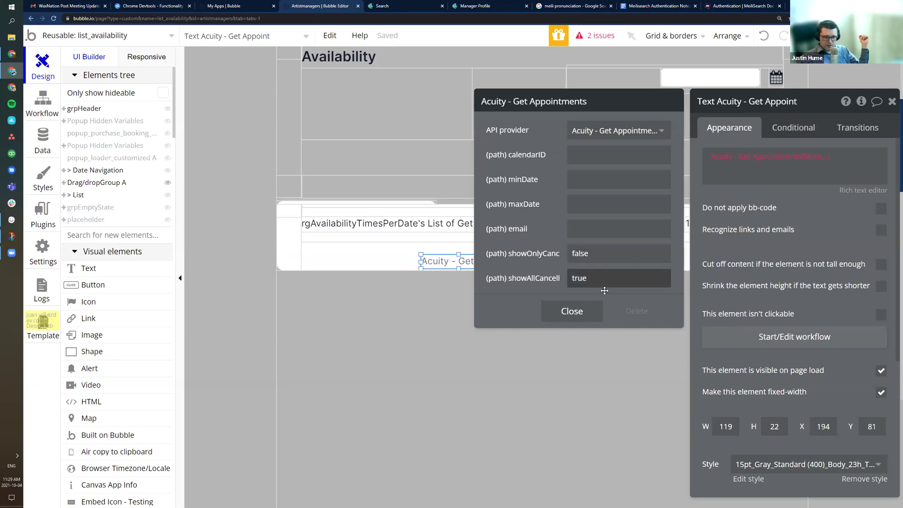
Step: Browse the list of appointment fields offered by Acuity - Get Appointments
{"action": "left_click", "coordinate": [826, 161]}
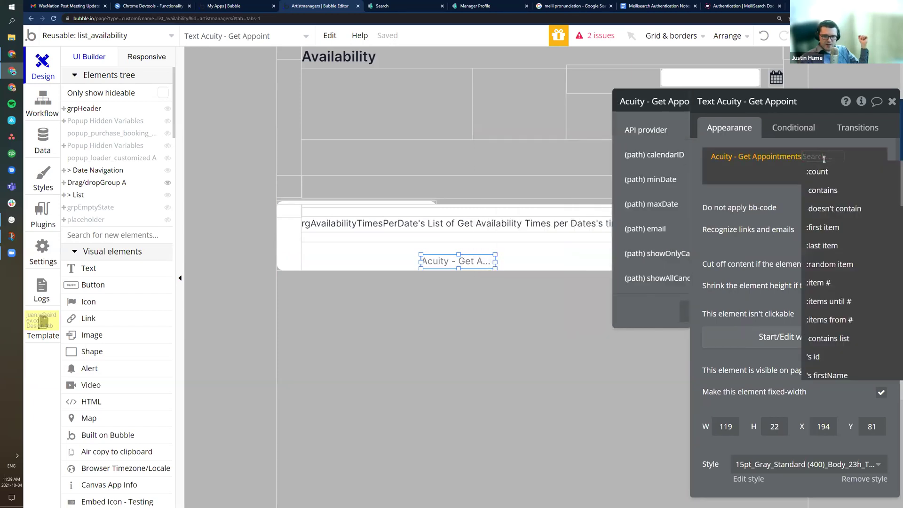
{"action": "scroll", "coordinate": [842, 282], "scroll_direction": "down", "scroll_amount": 3}
{"action": "scroll", "coordinate": [842, 288], "scroll_direction": "down", "scroll_amount": 2}
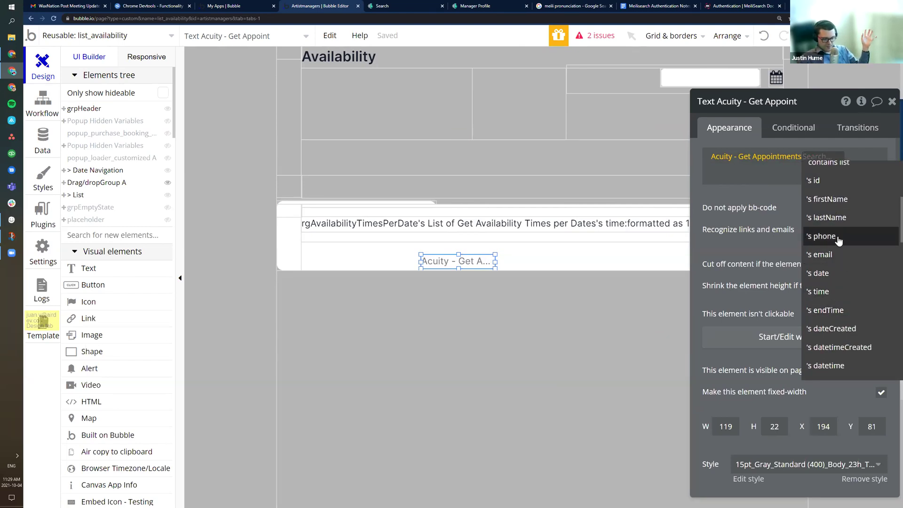
{"action": "scroll", "coordinate": [830, 282], "scroll_direction": "down", "scroll_amount": 1}
{"action": "scroll", "coordinate": [829, 271], "scroll_direction": "down", "scroll_amount": 1}
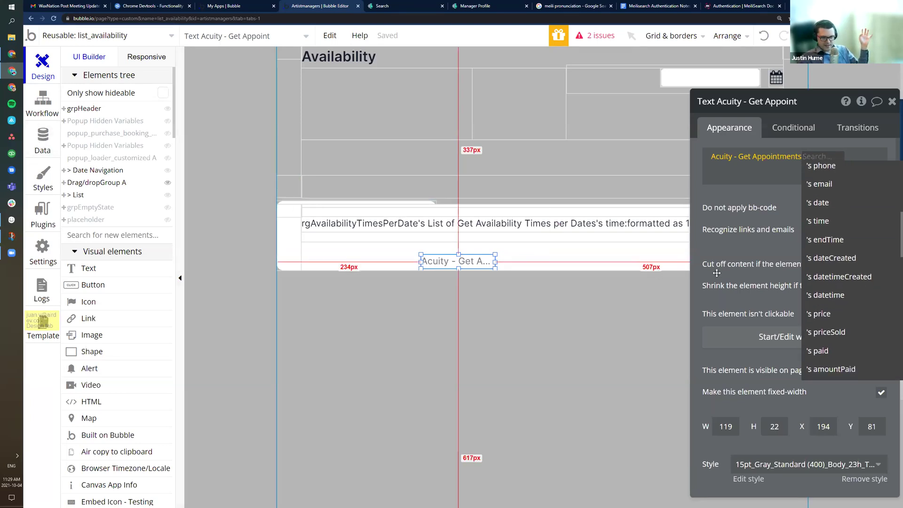
{"action": "scroll", "coordinate": [832, 263], "scroll_direction": "down", "scroll_amount": 4}
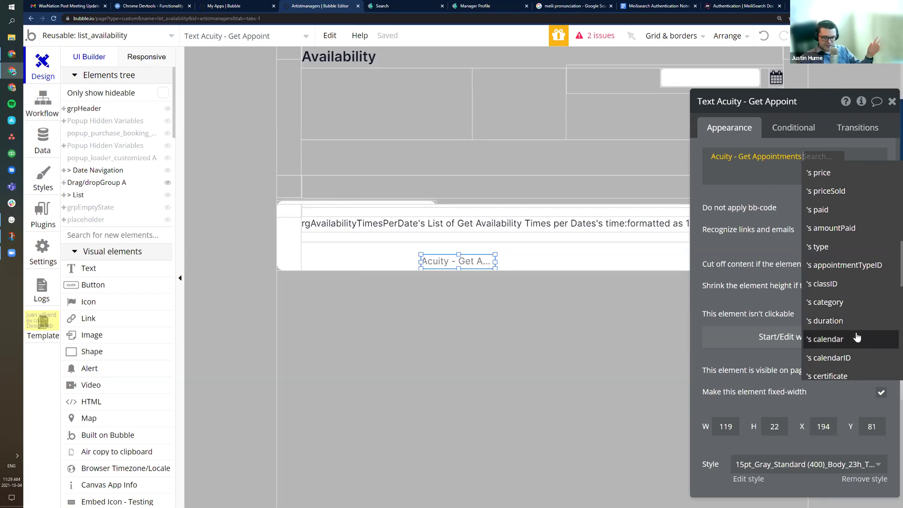
{"action": "scroll", "coordinate": [844, 311], "scroll_direction": "down", "scroll_amount": 3}
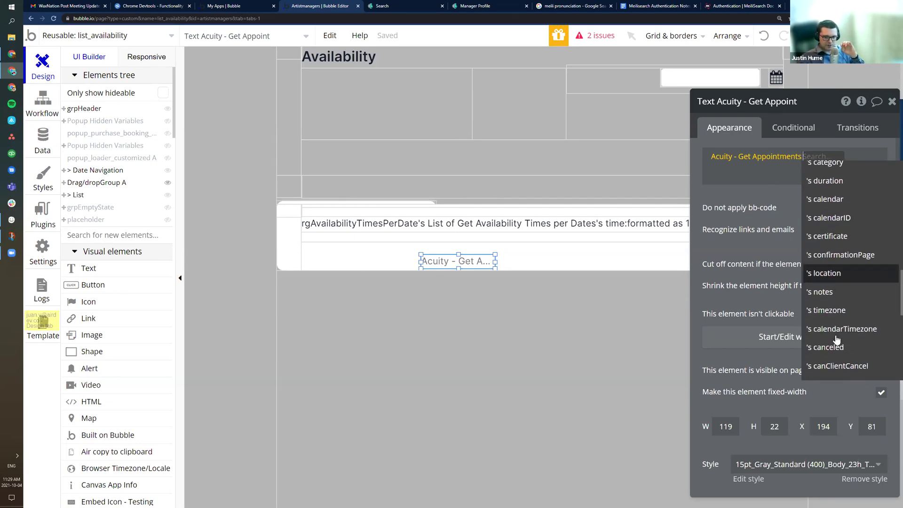
{"action": "scroll", "coordinate": [834, 306], "scroll_direction": "up", "scroll_amount": 8}
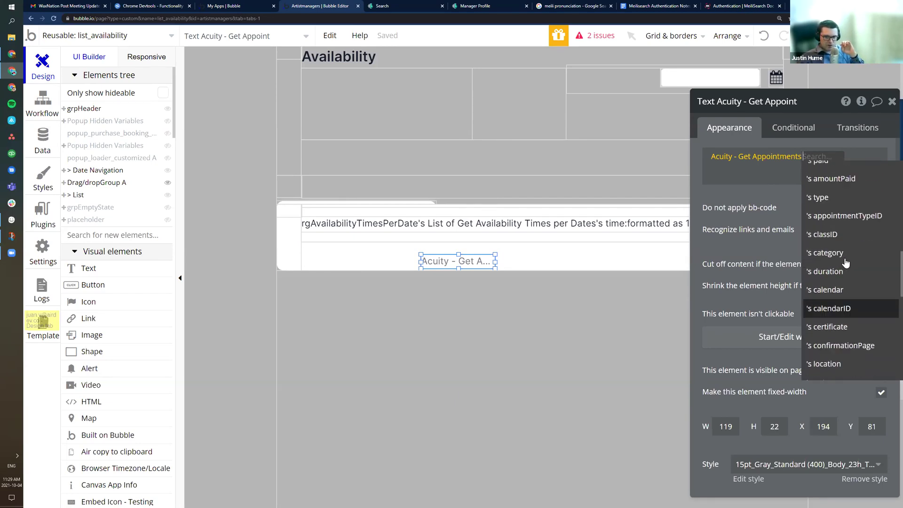
{"action": "scroll", "coordinate": [832, 249], "scroll_direction": "up", "scroll_amount": 2}
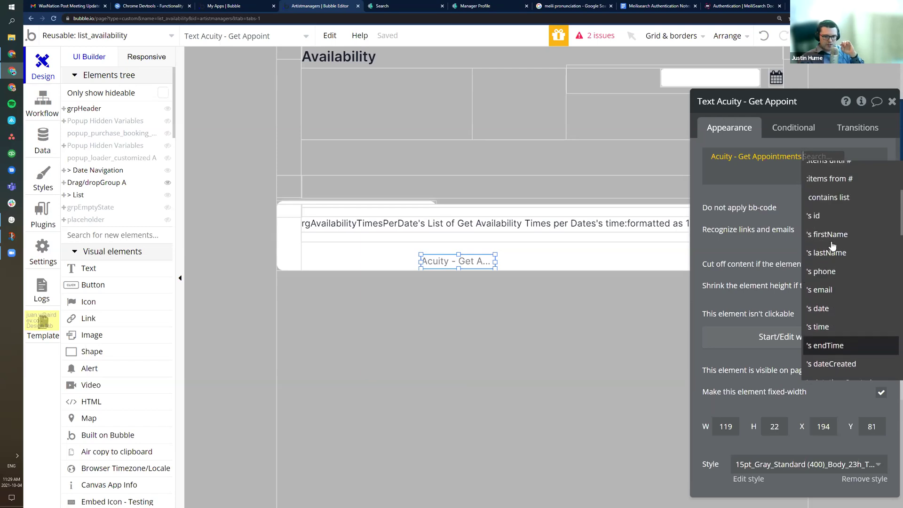
{"action": "scroll", "coordinate": [836, 265], "scroll_direction": "down", "scroll_amount": 7}
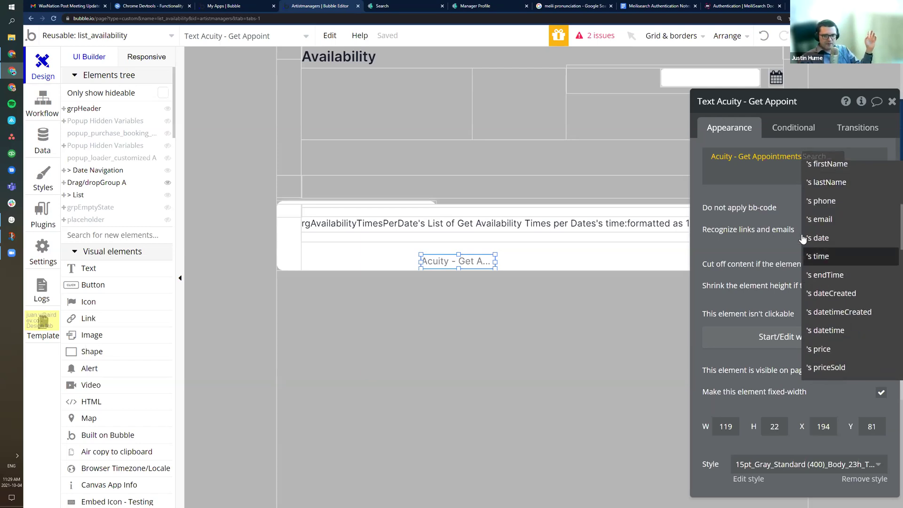
{"action": "scroll", "coordinate": [844, 288], "scroll_direction": "down", "scroll_amount": 4}
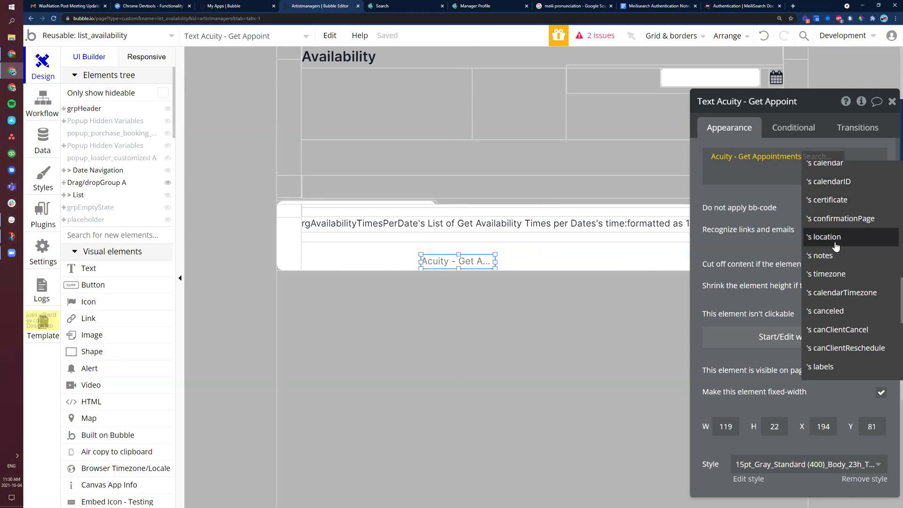
{"action": "scroll", "coordinate": [835, 247], "scroll_direction": "up", "scroll_amount": 5}
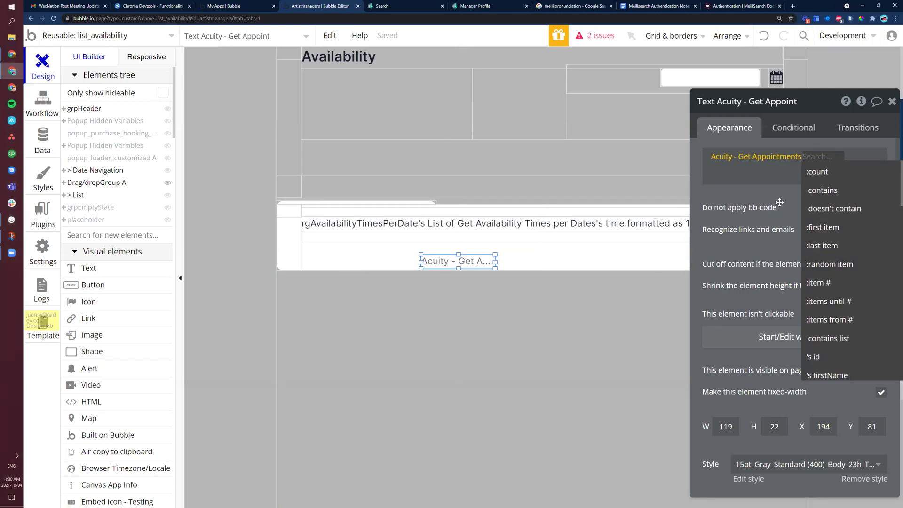
{"action": "scroll", "coordinate": [844, 274], "scroll_direction": "down", "scroll_amount": 4}
Step: Check the app's database records, then go back to the API Connector settings
{"action": "scroll", "coordinate": [843, 274], "scroll_direction": "down", "scroll_amount": 5}
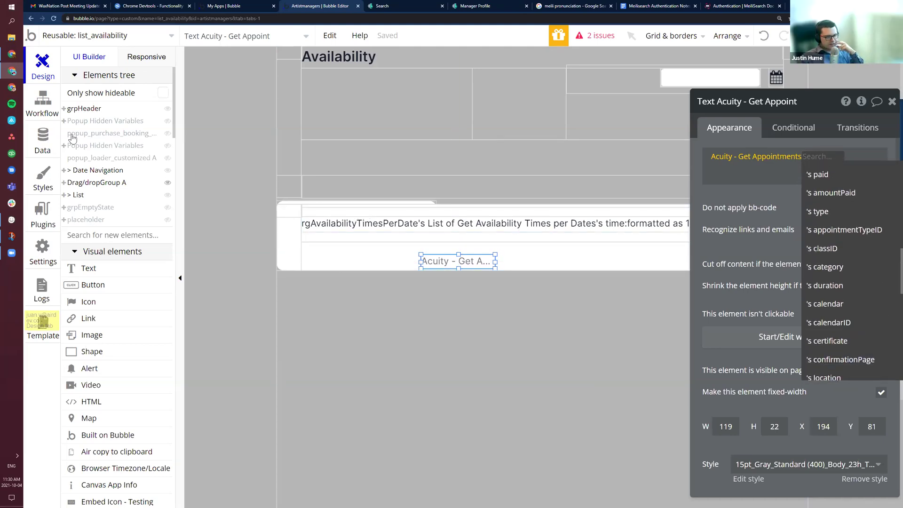
{"action": "left_click", "coordinate": [46, 135]}
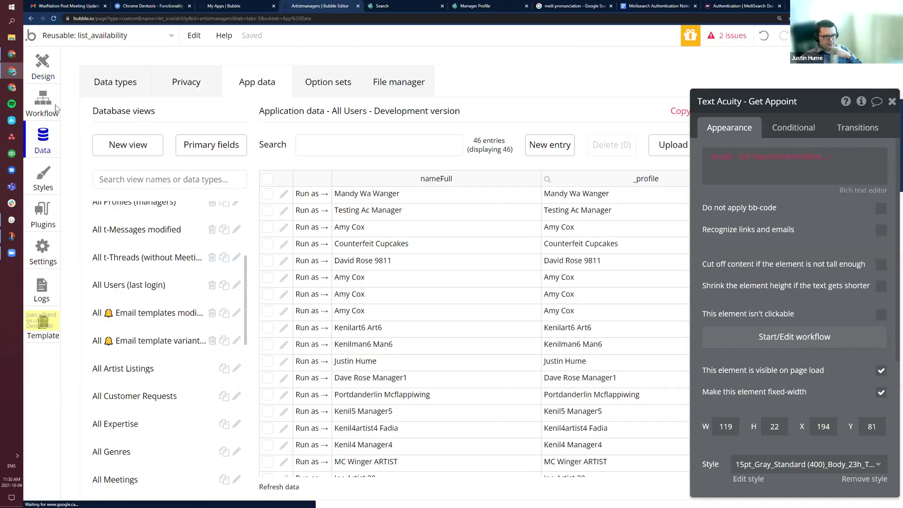
{"action": "left_click", "coordinate": [49, 149]}
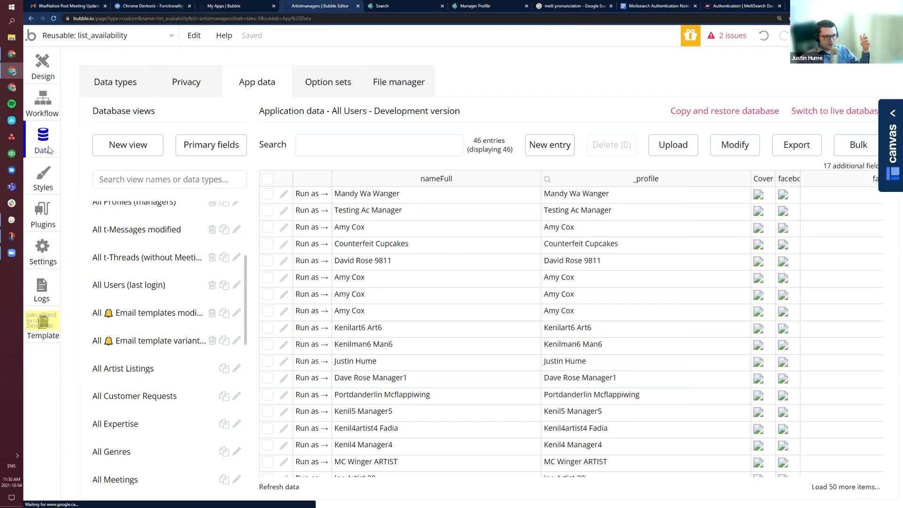
{"action": "key", "text": "alt+Left"}
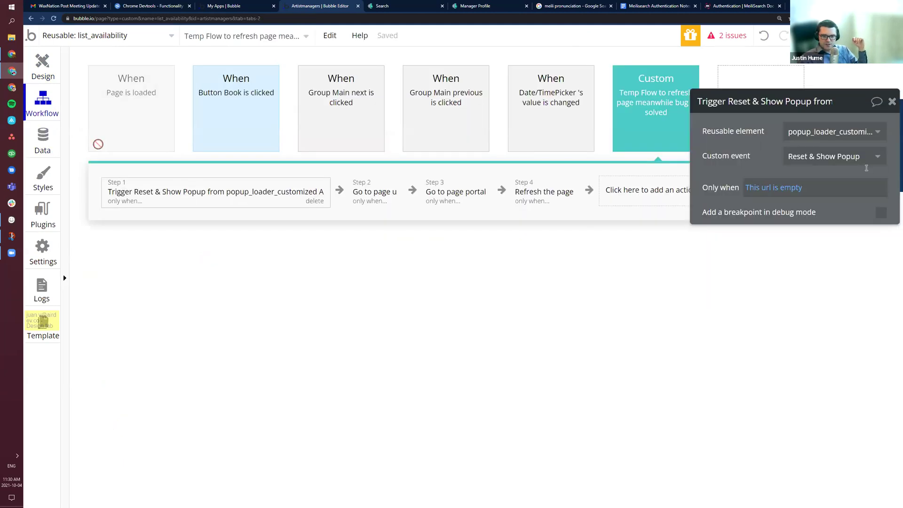
{"action": "key", "text": "alt+Left"}
{"action": "key", "text": "alt+Left"}
Step: Expand the Create Appointment call, review its parameters and select its whole JSON body
{"action": "scroll", "coordinate": [771, 254], "scroll_direction": "down", "scroll_amount": 3}
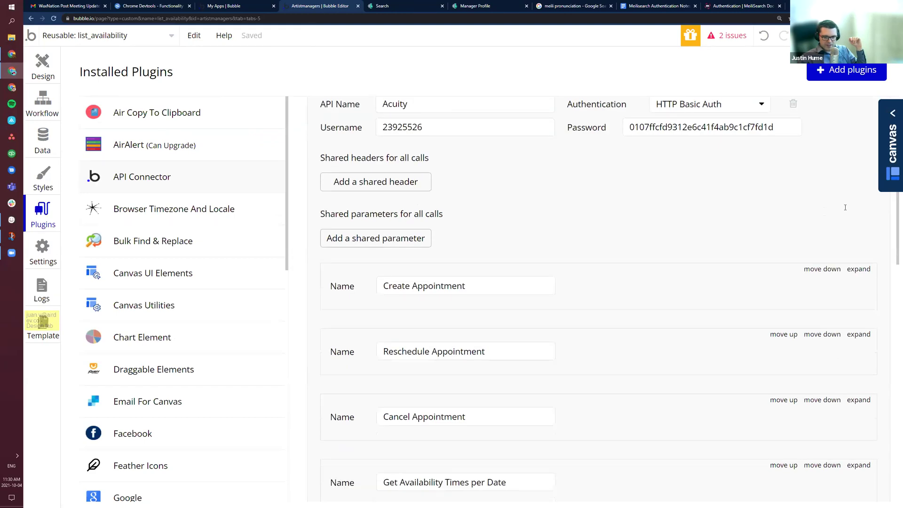
{"action": "left_click", "coordinate": [858, 203]}
{"action": "scroll", "coordinate": [470, 315], "scroll_direction": "down", "scroll_amount": 2}
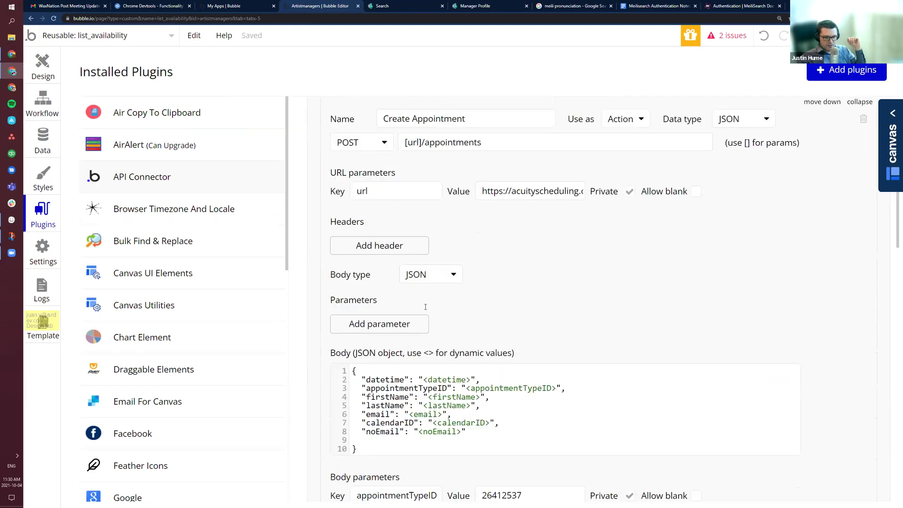
{"action": "scroll", "coordinate": [397, 305], "scroll_direction": "down", "scroll_amount": 3}
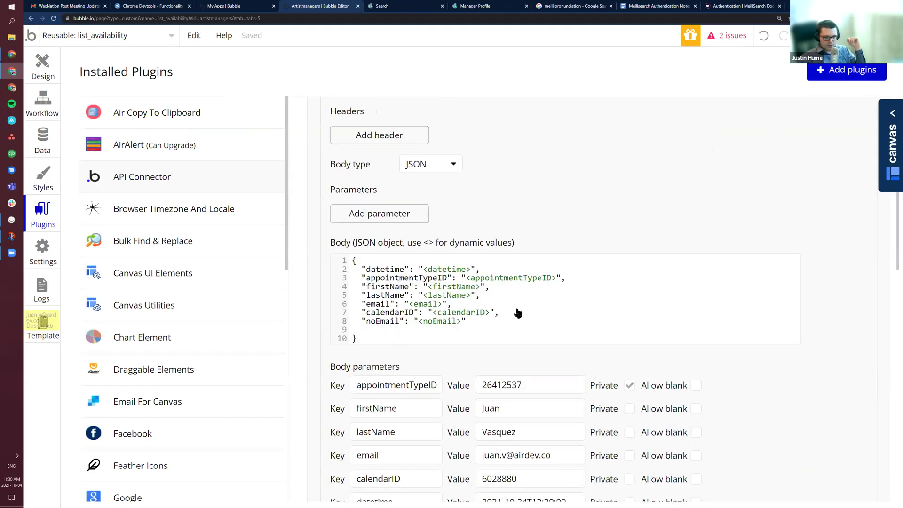
{"action": "scroll", "coordinate": [517, 313], "scroll_direction": "down", "scroll_amount": 6}
{"action": "scroll", "coordinate": [414, 315], "scroll_direction": "up", "scroll_amount": 3}
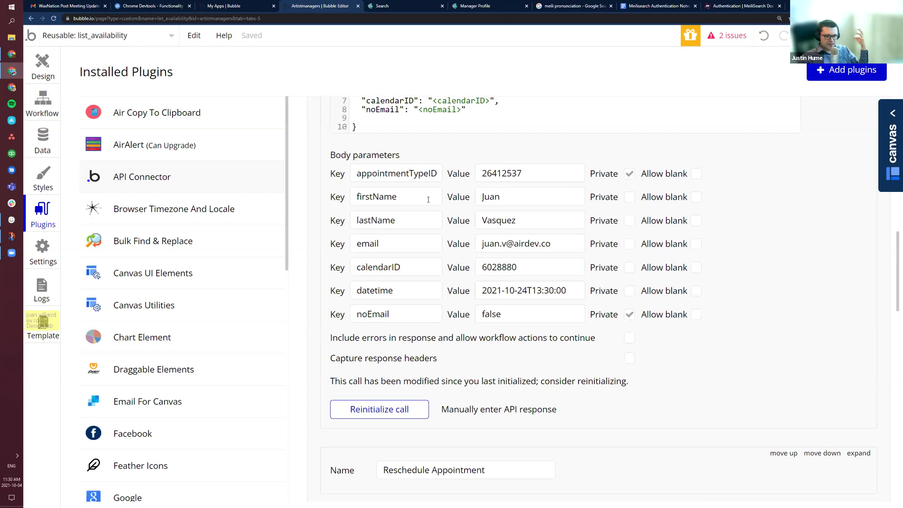
{"action": "scroll", "coordinate": [423, 221], "scroll_direction": "up", "scroll_amount": 3}
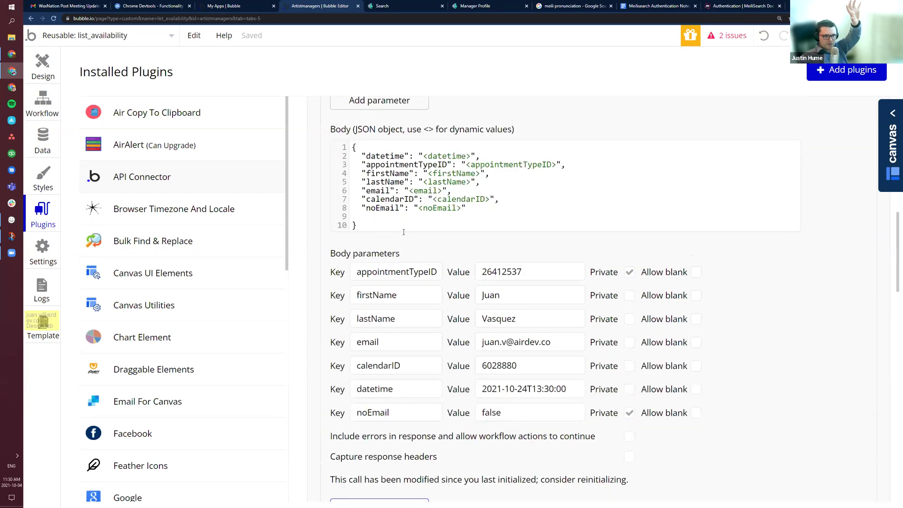
{"action": "left_click_drag", "start_coordinate": [376, 219], "coordinate": [349, 155]}
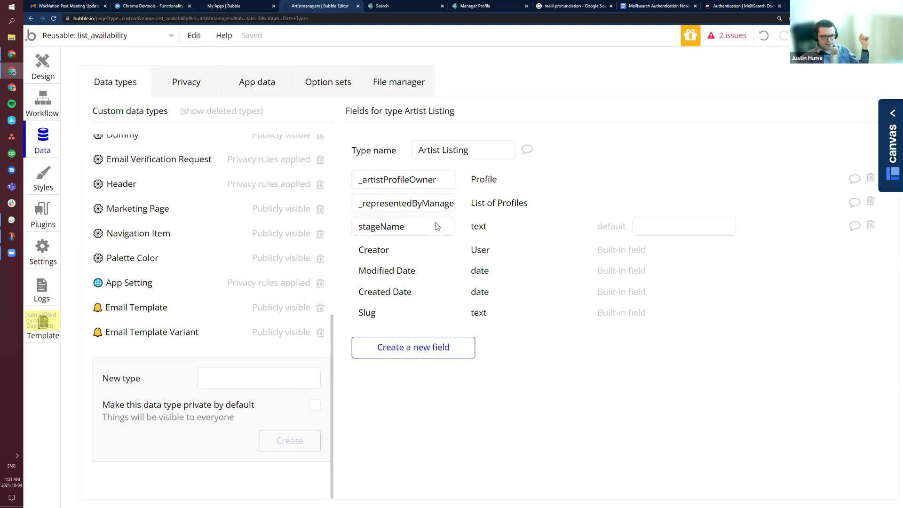
Step: Return to the Design canvas and open the 'Acuity - Get A...' text element's properties
{"action": "left_click", "coordinate": [47, 101]}
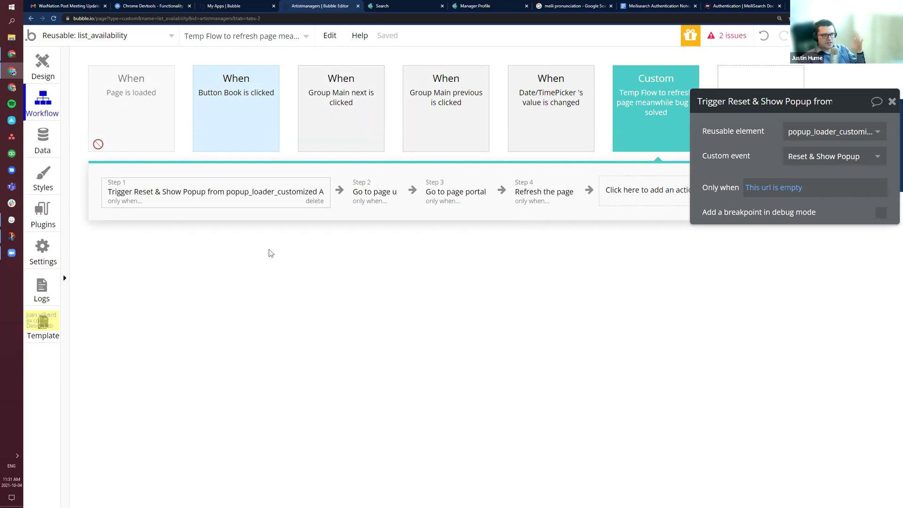
{"action": "left_click", "coordinate": [42, 141]}
{"action": "left_click", "coordinate": [42, 68]}
{"action": "double_click", "coordinate": [437, 262]}
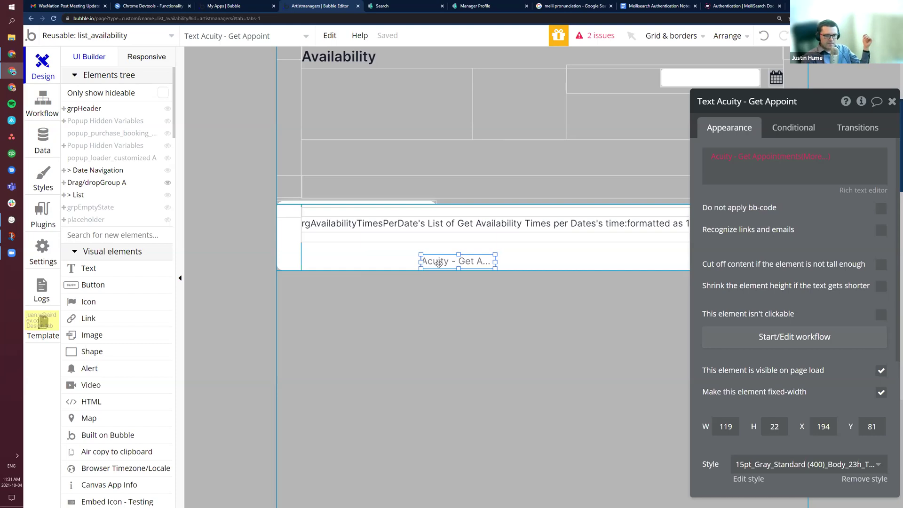
Step: Browse the fields available in the Acuity appointments data within the text's dynamic expression
{"action": "left_click", "coordinate": [816, 157]}
{"action": "scroll", "coordinate": [831, 332], "scroll_direction": "down", "scroll_amount": 6}
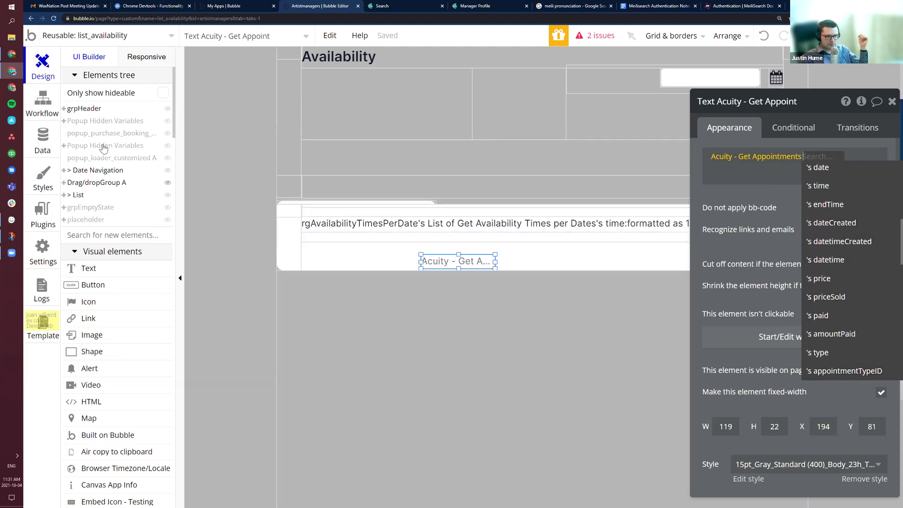
{"action": "scroll", "coordinate": [840, 319], "scroll_direction": "down", "scroll_amount": 3}
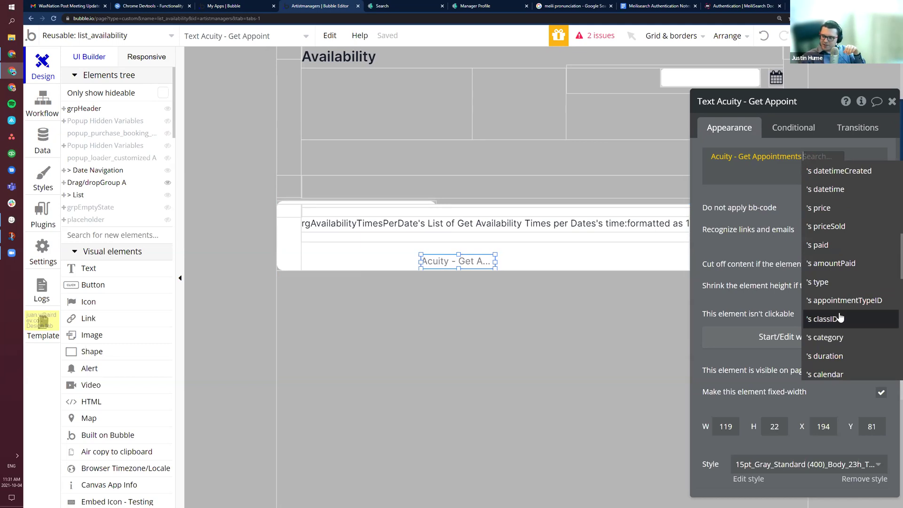
{"action": "left_click", "coordinate": [758, 196]}
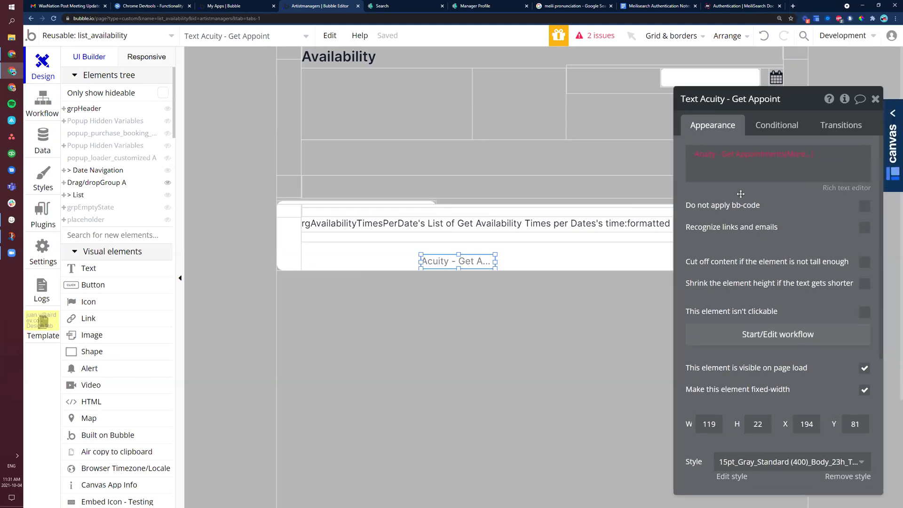
{"action": "left_click", "coordinate": [810, 154]}
{"action": "scroll", "coordinate": [832, 330], "scroll_direction": "down", "scroll_amount": 2}
{"action": "scroll", "coordinate": [833, 332], "scroll_direction": "down", "scroll_amount": 5}
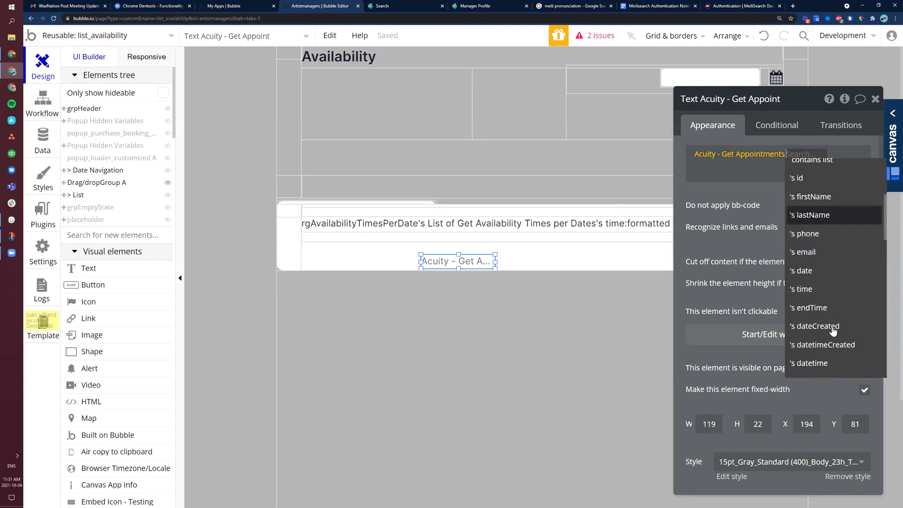
{"action": "scroll", "coordinate": [834, 332], "scroll_direction": "down", "scroll_amount": 3}
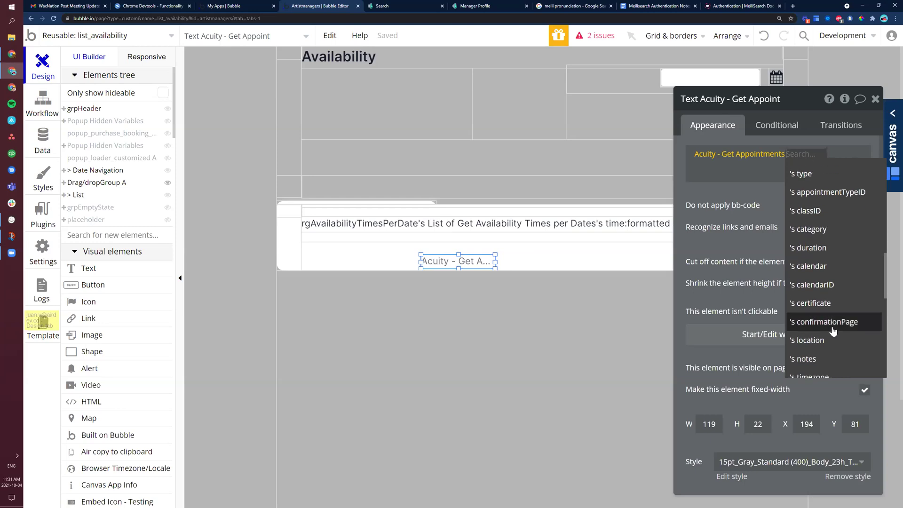
{"action": "scroll", "coordinate": [835, 331], "scroll_direction": "down", "scroll_amount": 3}
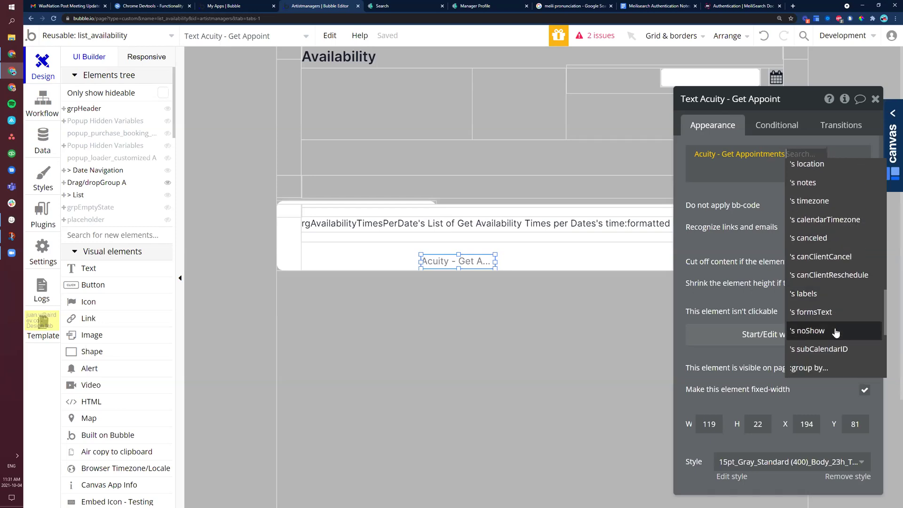
{"action": "scroll", "coordinate": [835, 333], "scroll_direction": "down", "scroll_amount": 3}
{"action": "scroll", "coordinate": [838, 320], "scroll_direction": "up", "scroll_amount": 3}
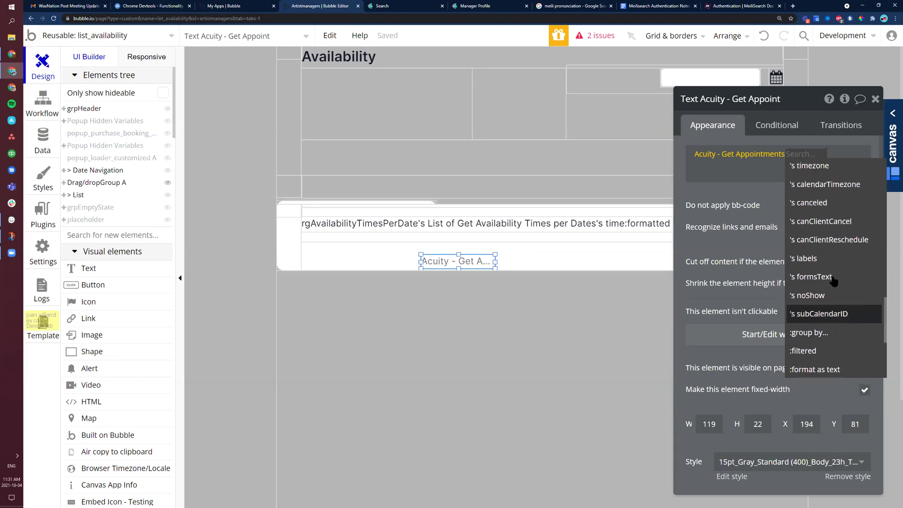
{"action": "scroll", "coordinate": [838, 310], "scroll_direction": "up", "scroll_amount": 3}
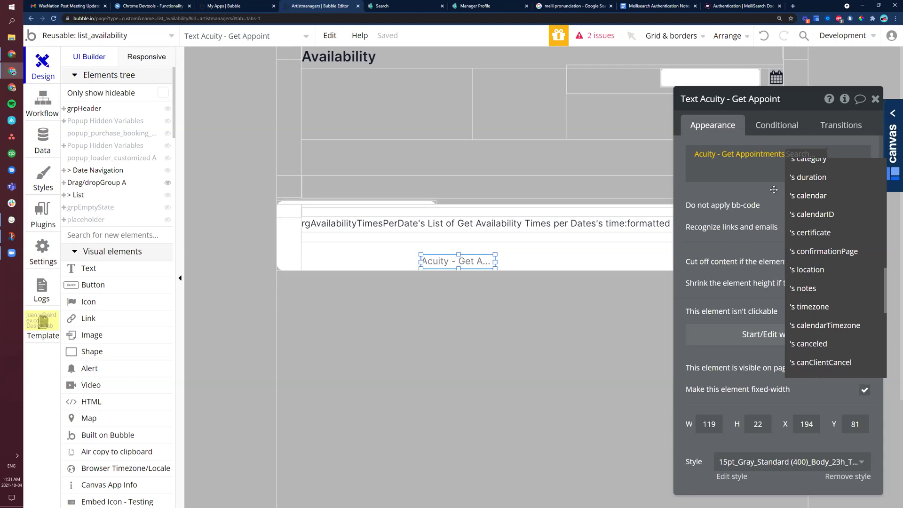
Step: Remove the Acuity - Get Appointments data from the text element and deselect it
{"action": "left_click", "coordinate": [730, 160]}
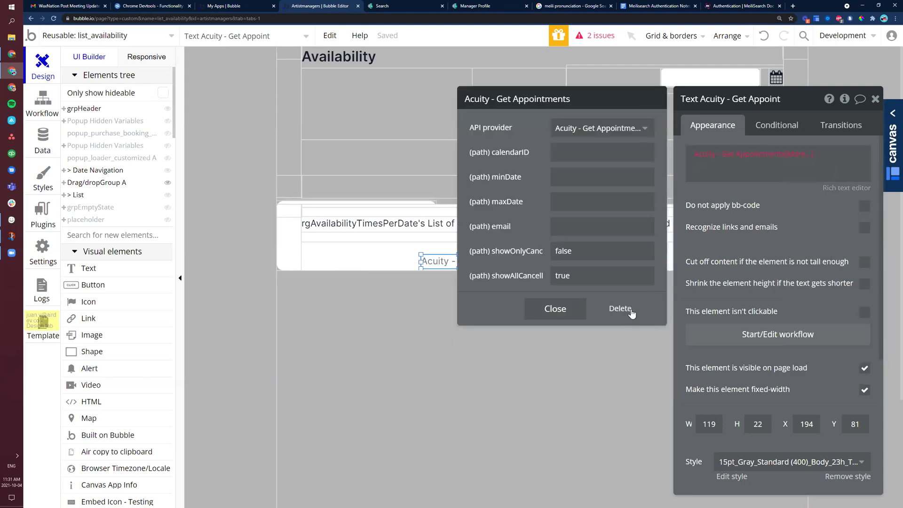
{"action": "left_click", "coordinate": [555, 306]}
{"action": "key", "text": "ctrl+z"}
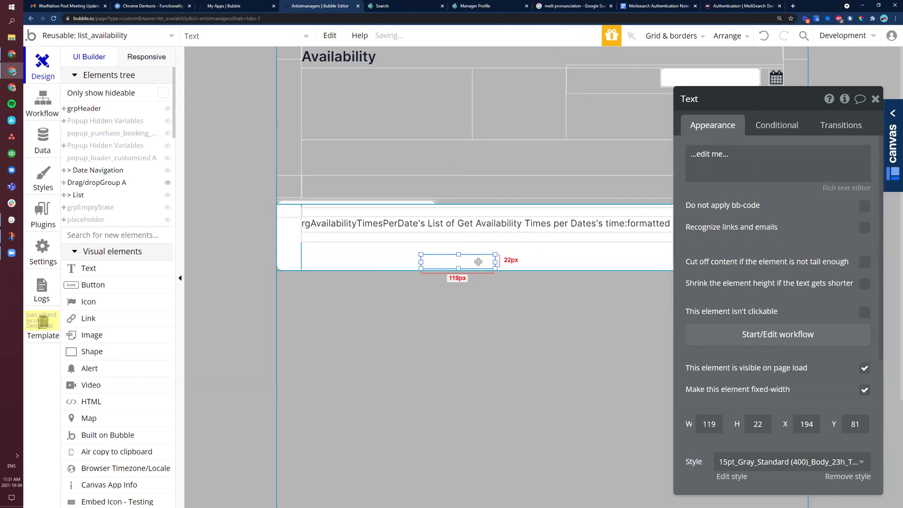
{"action": "left_click", "coordinate": [470, 301]}
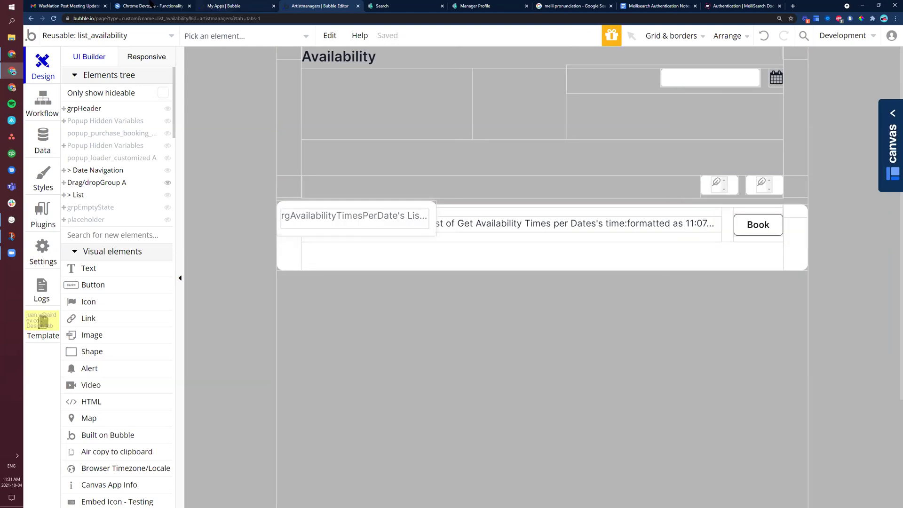
{"action": "key", "text": "ctrl+shift+Tab"}
{"action": "key", "text": "ctrl+shift+Tab"}
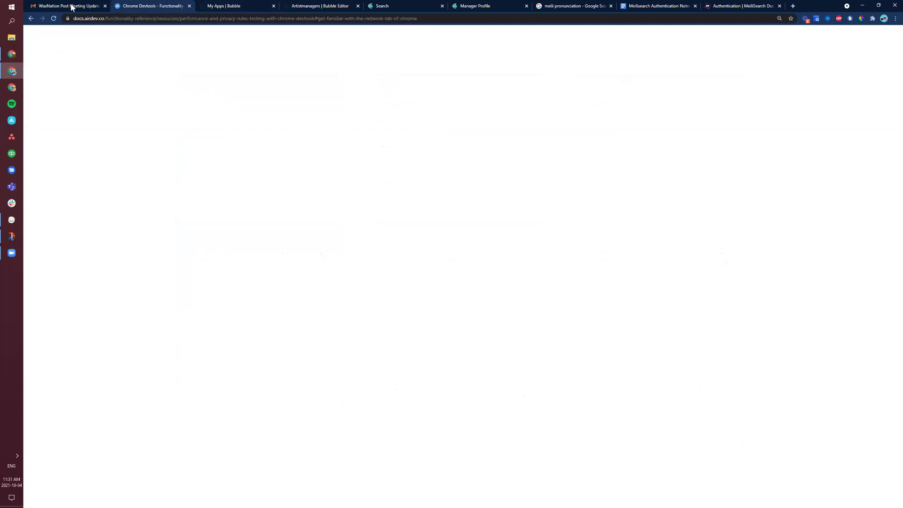
{"action": "key", "text": "ctrl+shift+Tab"}
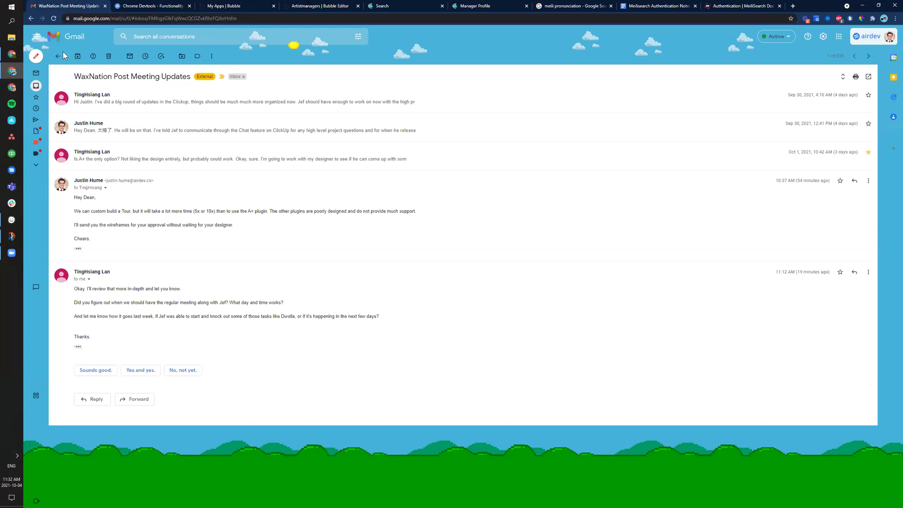
Step: Leave the WaxNation Post Meeting Updates thread for the My Apps list of Bubble apps
{"action": "left_click", "coordinate": [323, 6]}
{"action": "left_click", "coordinate": [257, 4]}
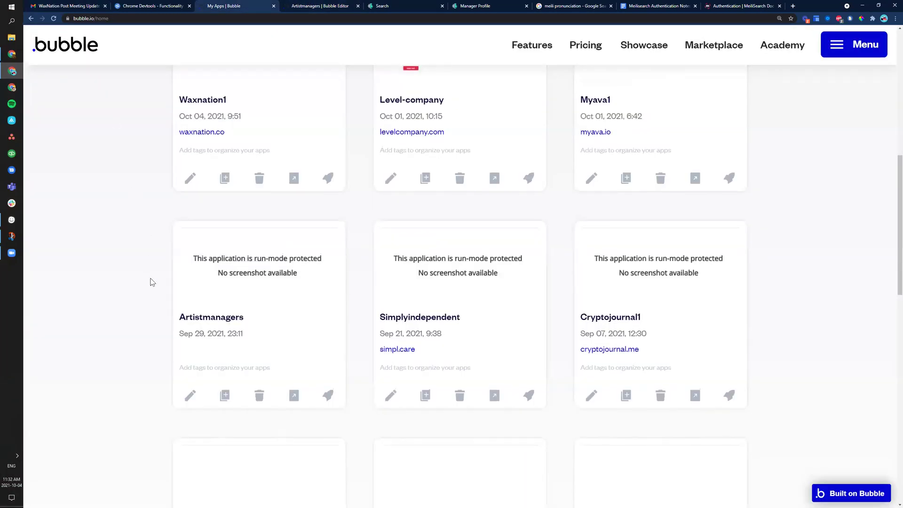
Step: Open the Lindy app's editor and look through its page list, staying on index
{"action": "scroll", "coordinate": [151, 281], "scroll_direction": "up", "scroll_amount": 5}
{"action": "scroll", "coordinate": [201, 303], "scroll_direction": "down", "scroll_amount": 8}
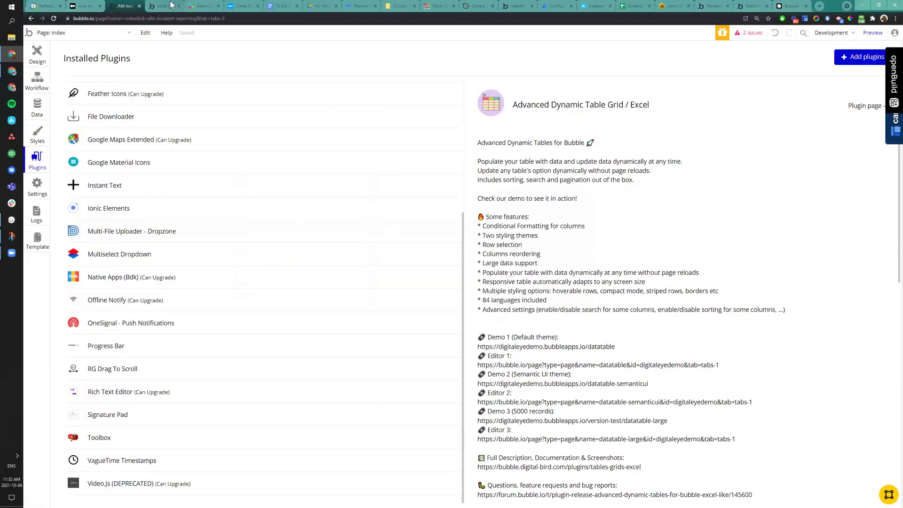
{"action": "left_click", "coordinate": [165, 6]}
{"action": "left_click", "coordinate": [61, 30]}
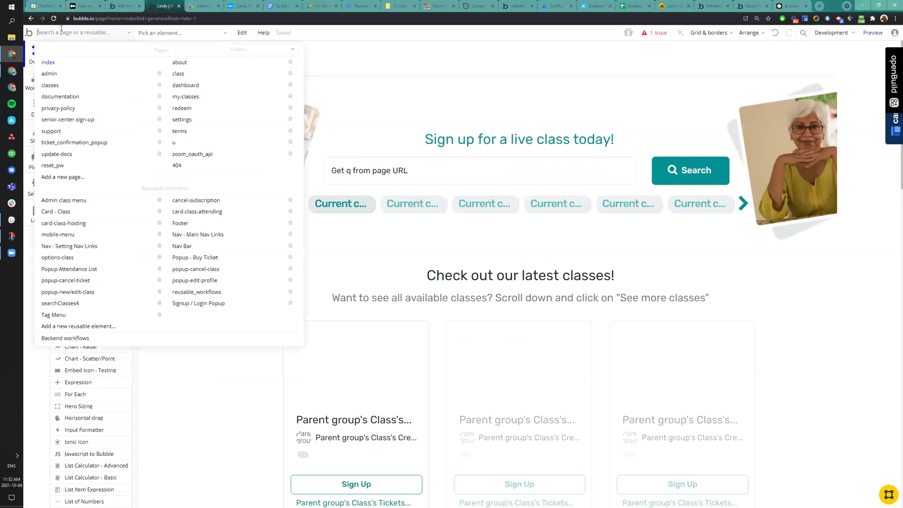
{"action": "left_click", "coordinate": [89, 33]}
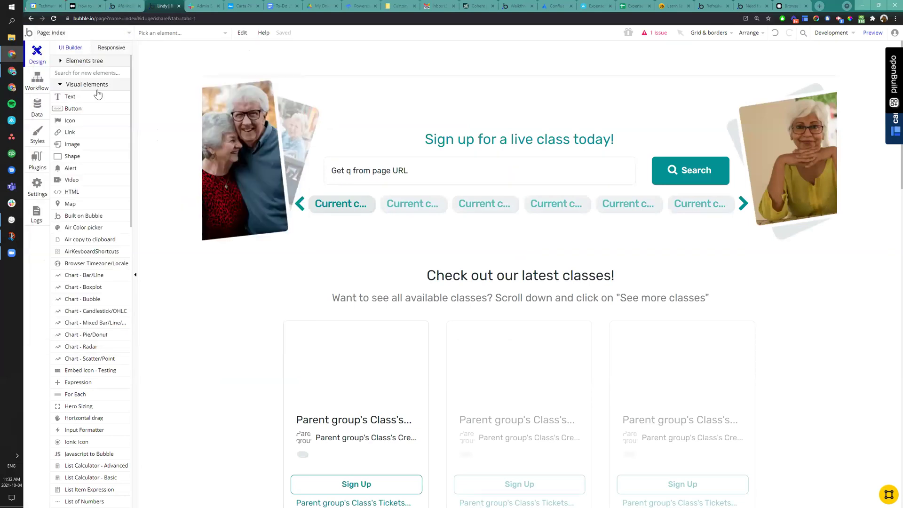
{"action": "left_click", "coordinate": [85, 31]}
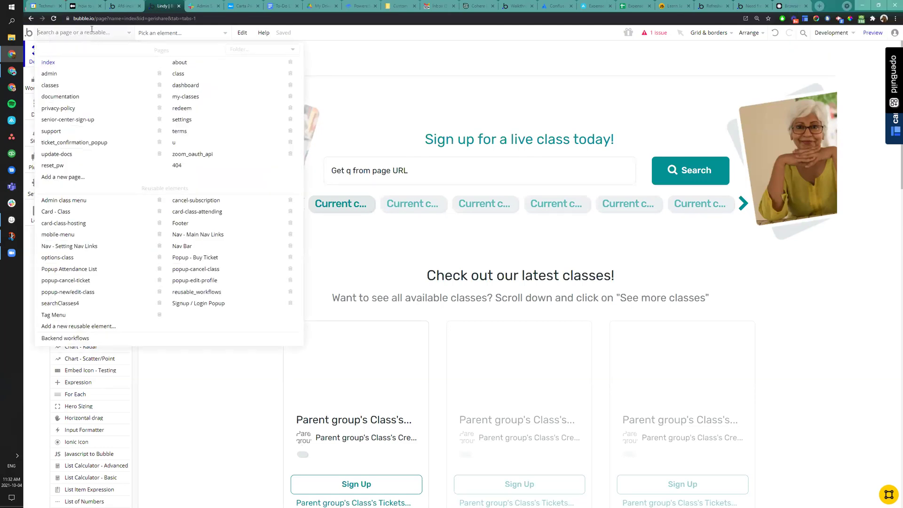
{"action": "left_click", "coordinate": [92, 32]}
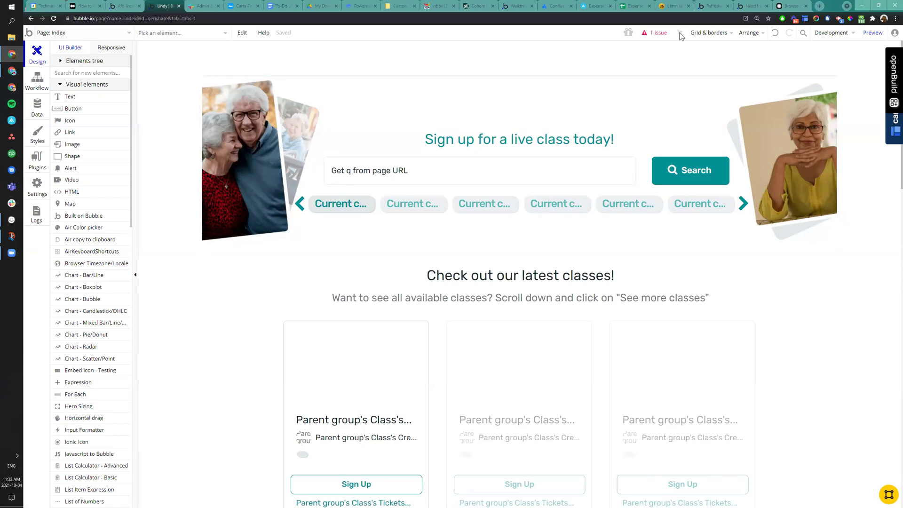
Step: After glancing at other browser tabs, show the Lindy app's Ticket data type fields
{"action": "left_click", "coordinate": [594, 8]}
{"action": "left_click", "coordinate": [554, 7]}
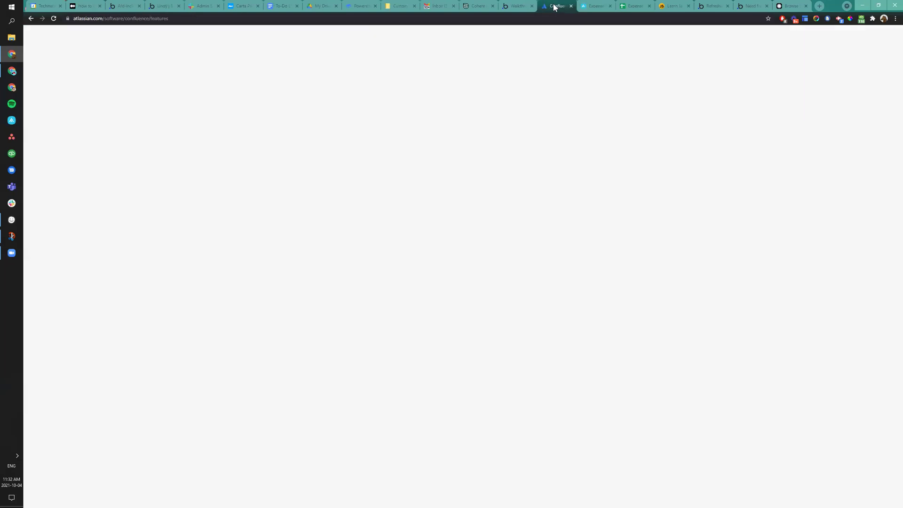
{"action": "left_click", "coordinate": [715, 6]}
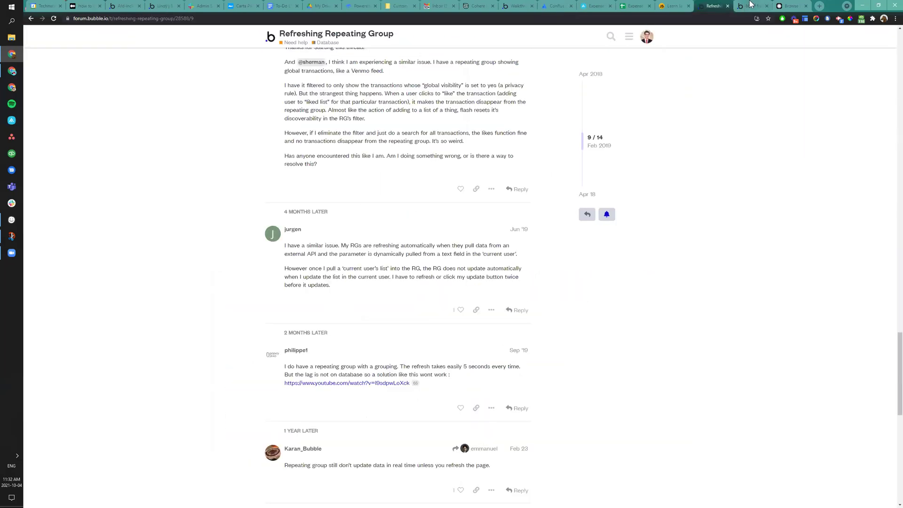
{"action": "left_click", "coordinate": [751, 5]}
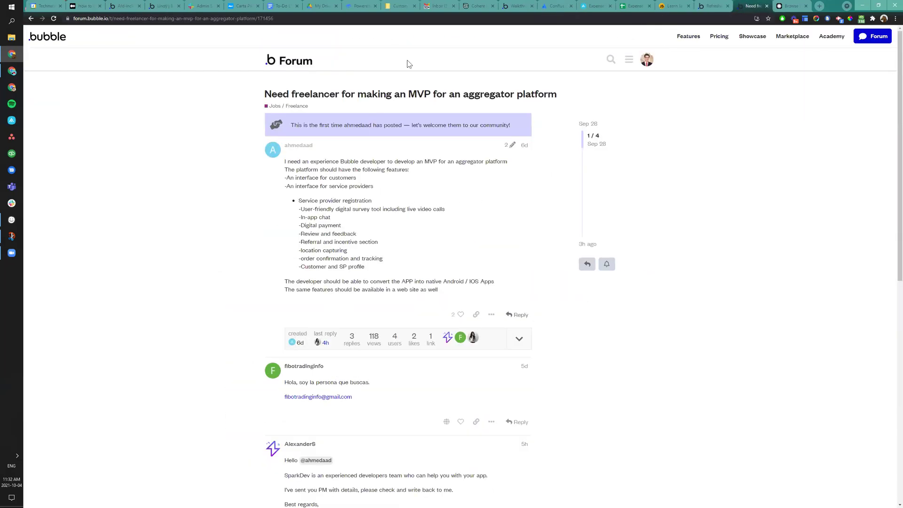
{"action": "left_click", "coordinate": [162, 6]}
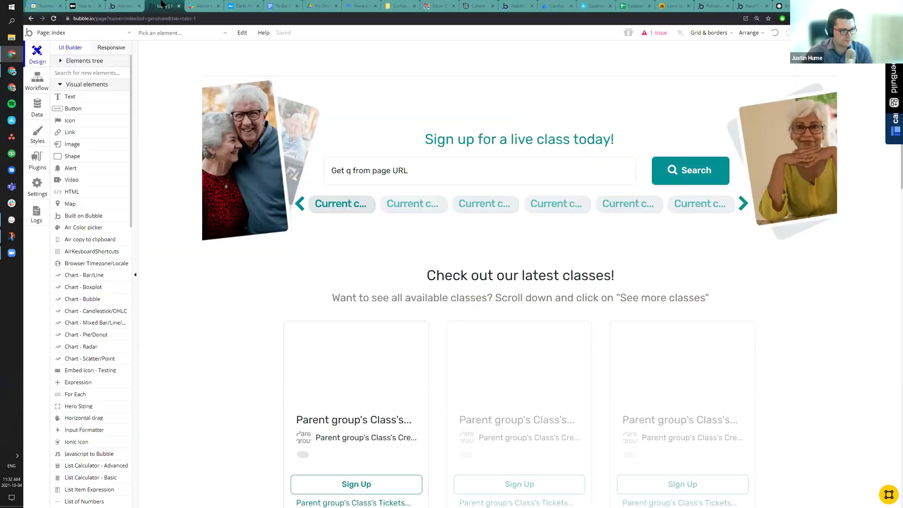
{"action": "left_click", "coordinate": [37, 106]}
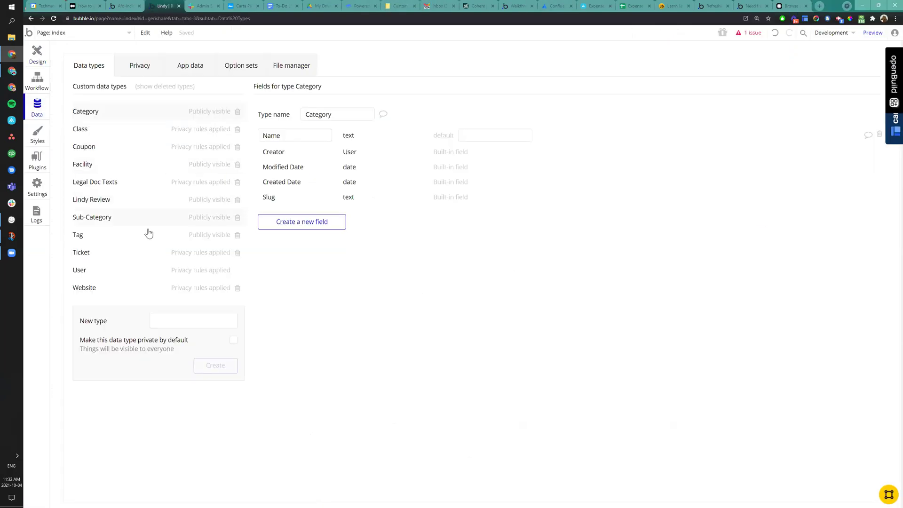
{"action": "left_click", "coordinate": [121, 251]}
{"action": "scroll", "coordinate": [306, 341], "scroll_direction": "down", "scroll_amount": 1}
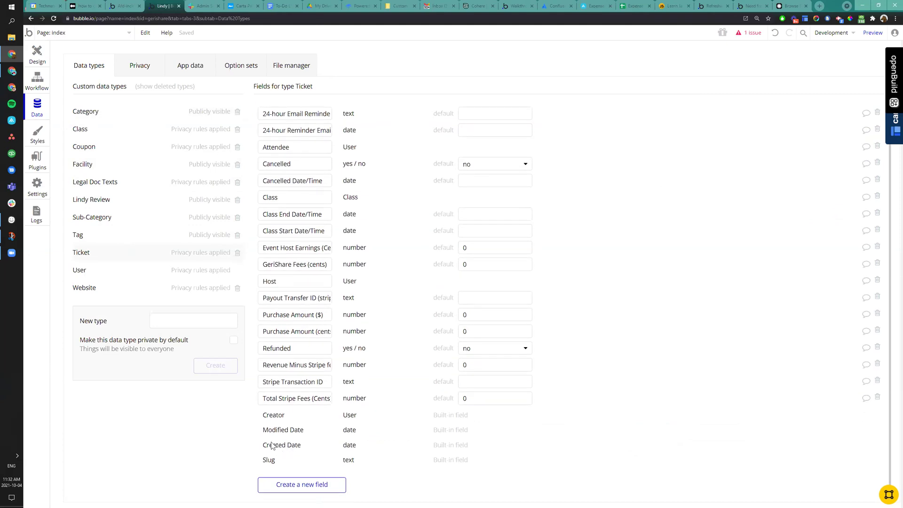
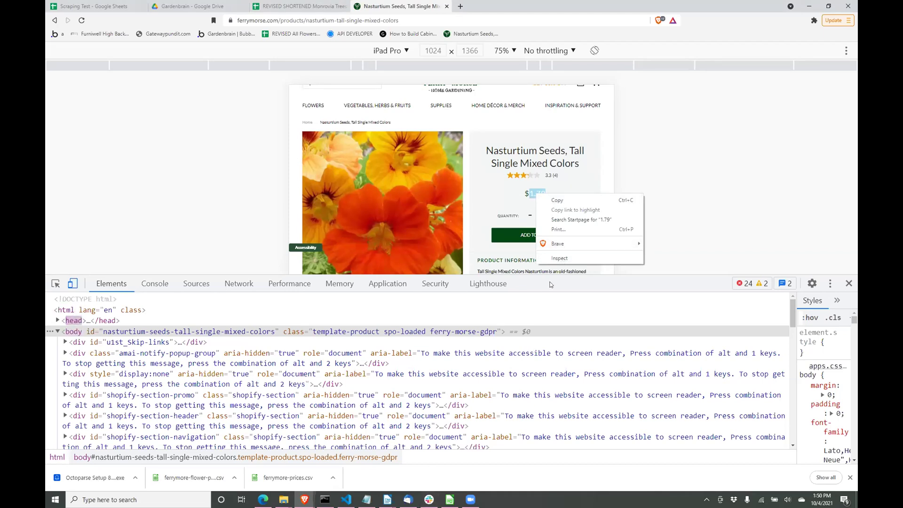
Step: Inspect the $1.79 price in DevTools and select its span id productPrice, then return to Scraping Test
{"action": "left_click", "coordinate": [560, 259]}
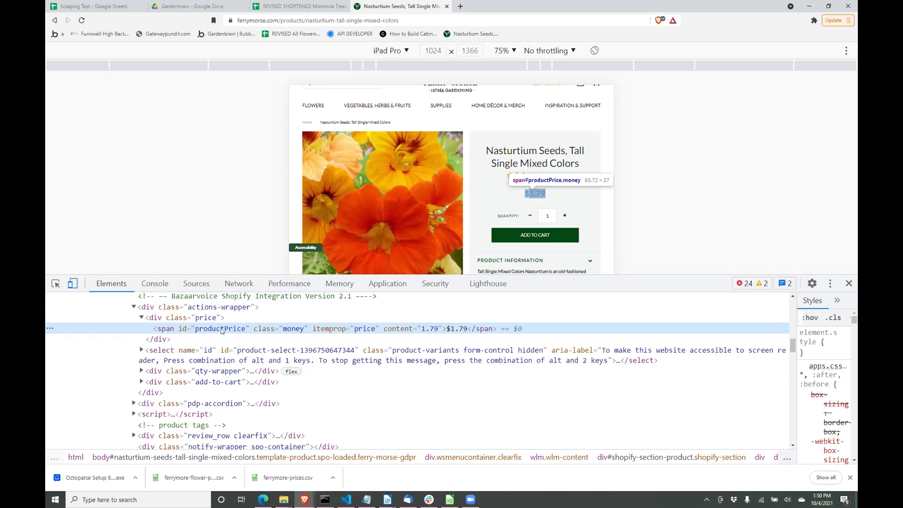
{"action": "double_click", "coordinate": [222, 329]}
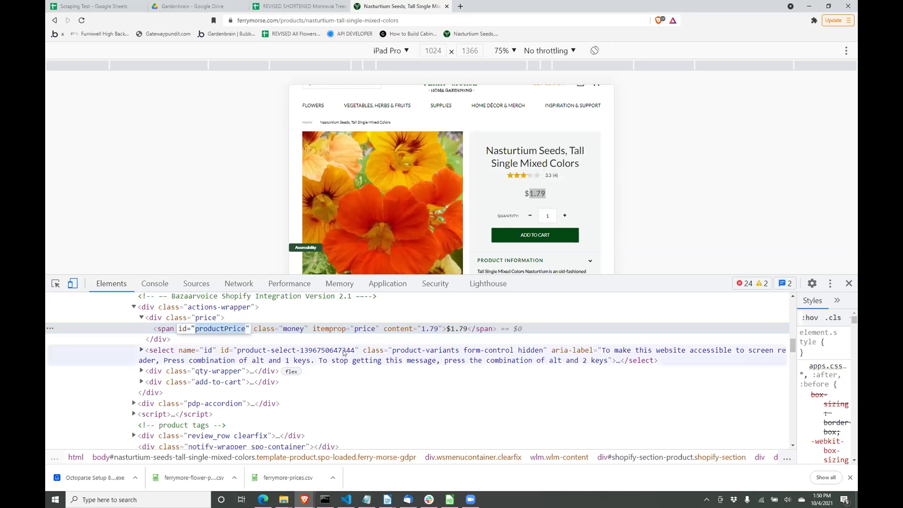
{"action": "left_click", "coordinate": [371, 328]}
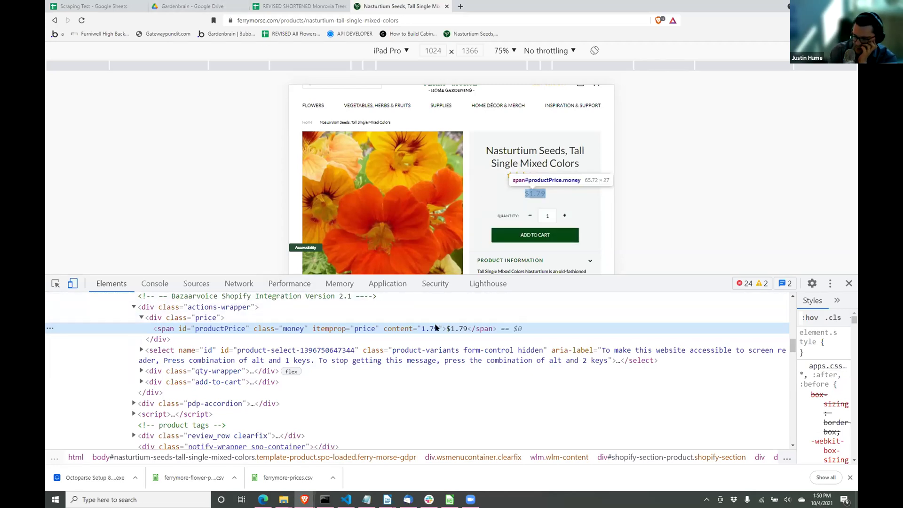
{"action": "double_click", "coordinate": [212, 330]}
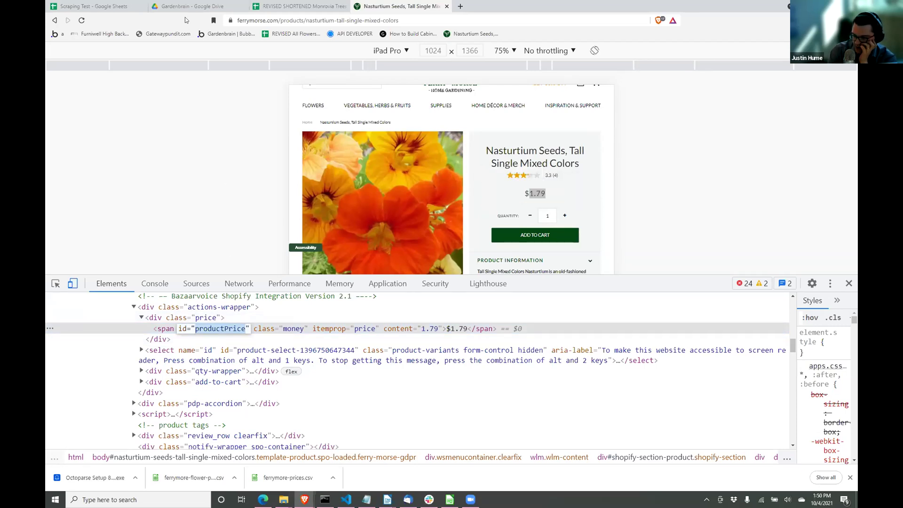
{"action": "left_click", "coordinate": [109, 5]}
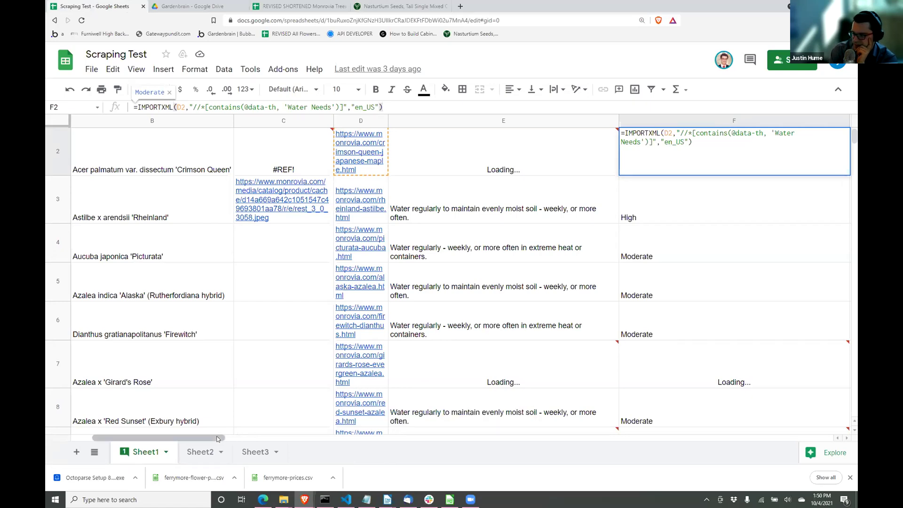
Step: Insert an empty column to the left of column E
{"action": "left_click_drag", "start_coordinate": [224, 433], "coordinate": [249, 426]}
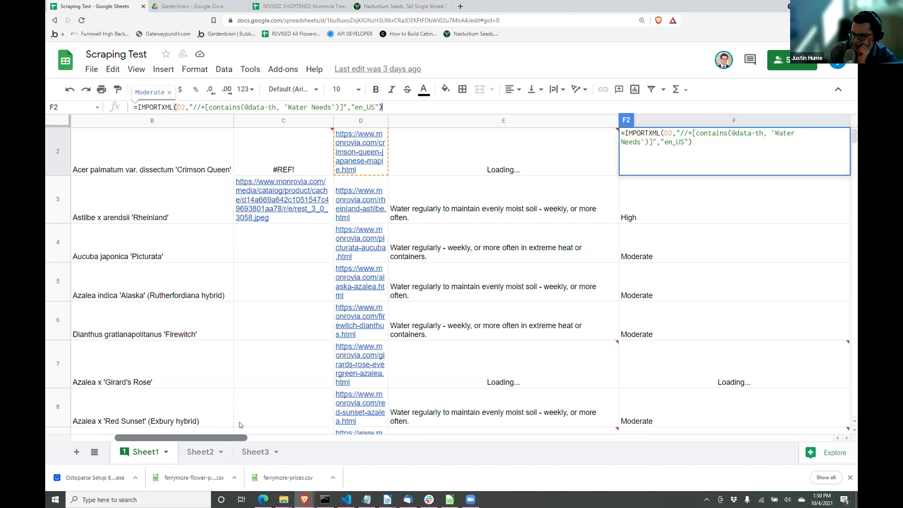
{"action": "left_click", "coordinate": [461, 166]}
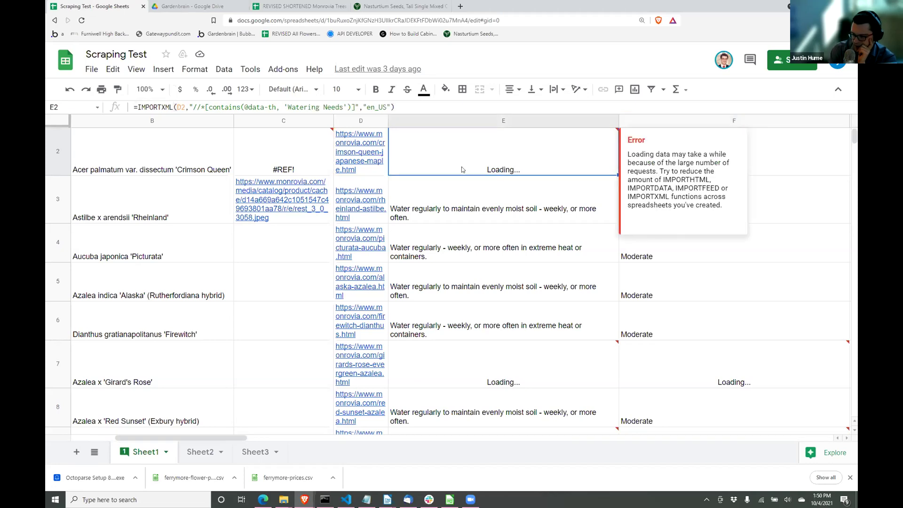
{"action": "left_click", "coordinate": [771, 182]}
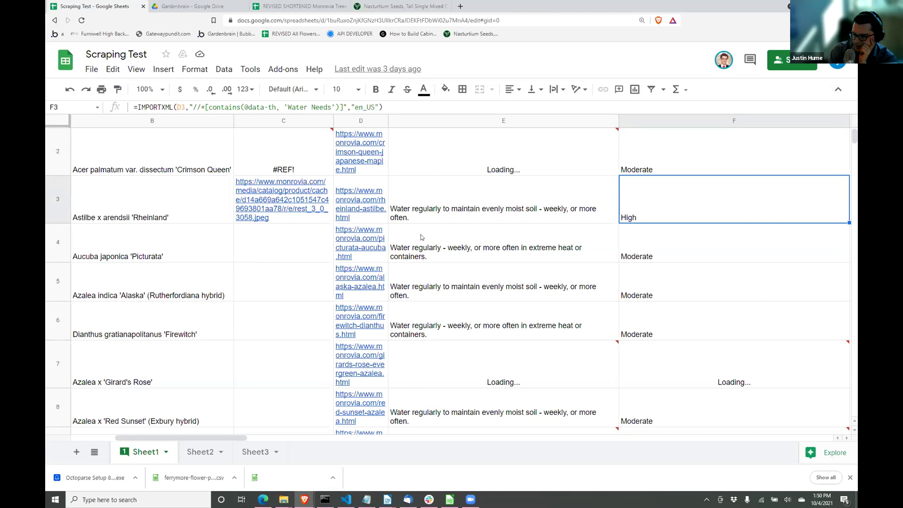
{"action": "left_click", "coordinate": [416, 122]}
{"action": "right_click", "coordinate": [416, 122]}
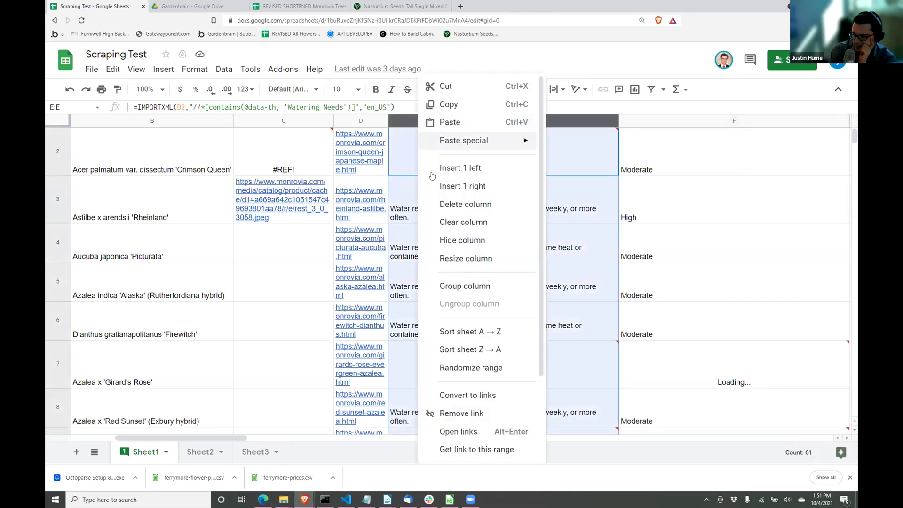
{"action": "left_click", "coordinate": [431, 167]}
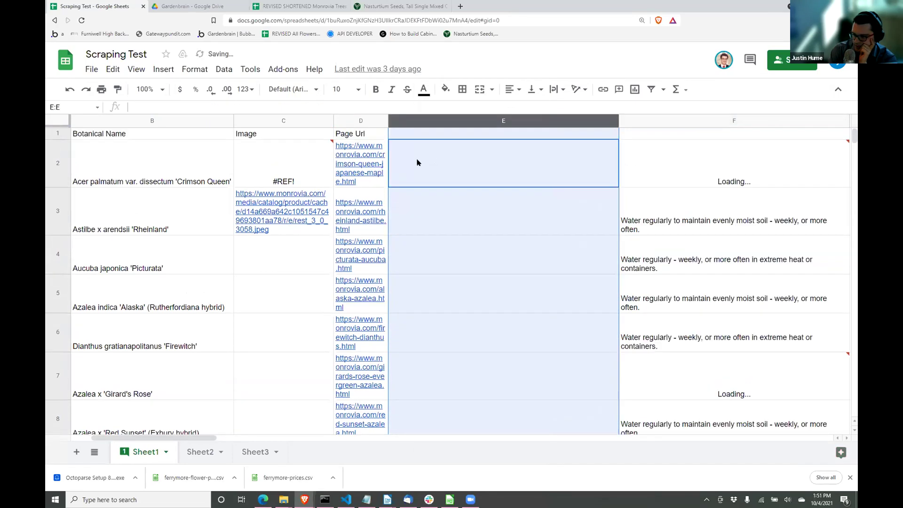
Step: Fill D2's IMPORTXML formula right into E2 and start editing it
{"action": "left_click", "coordinate": [363, 156]}
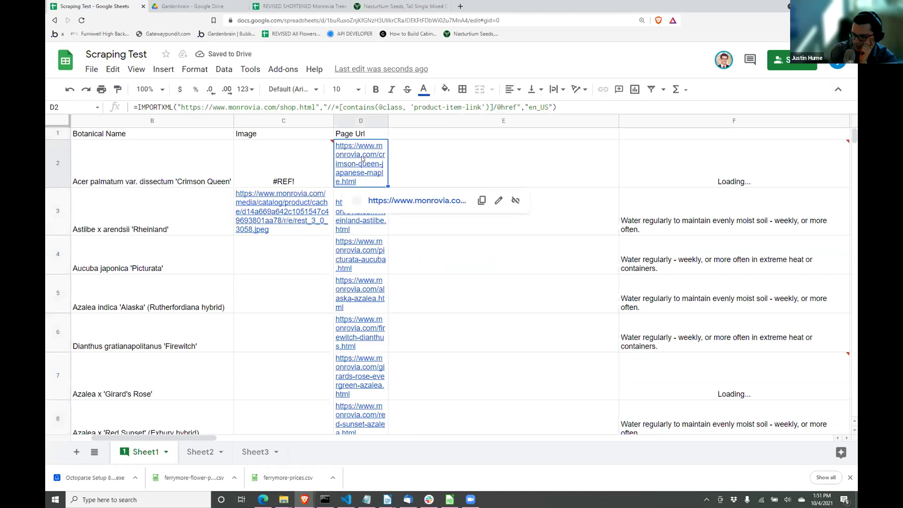
{"action": "left_click", "coordinate": [420, 166], "text": "shift"}
{"action": "key", "text": "ctrl+r"}
{"action": "left_click", "coordinate": [423, 165]}
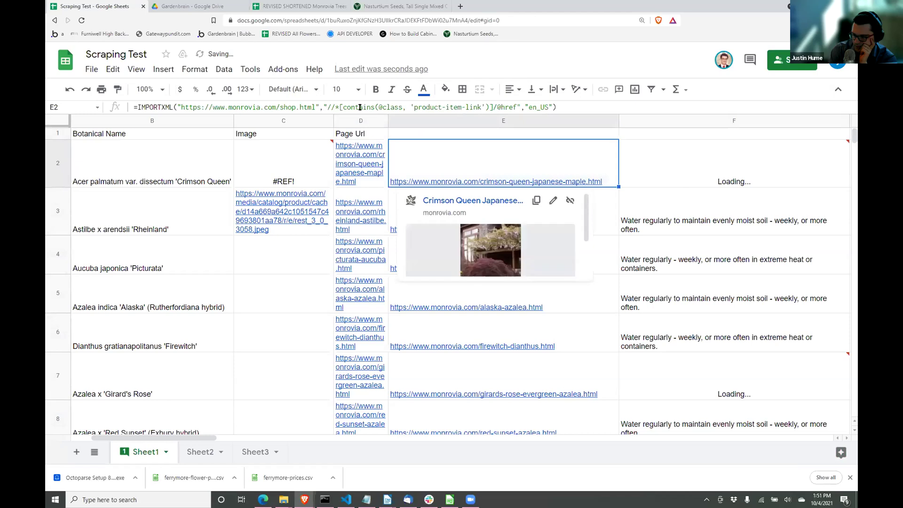
{"action": "left_click", "coordinate": [391, 107]}
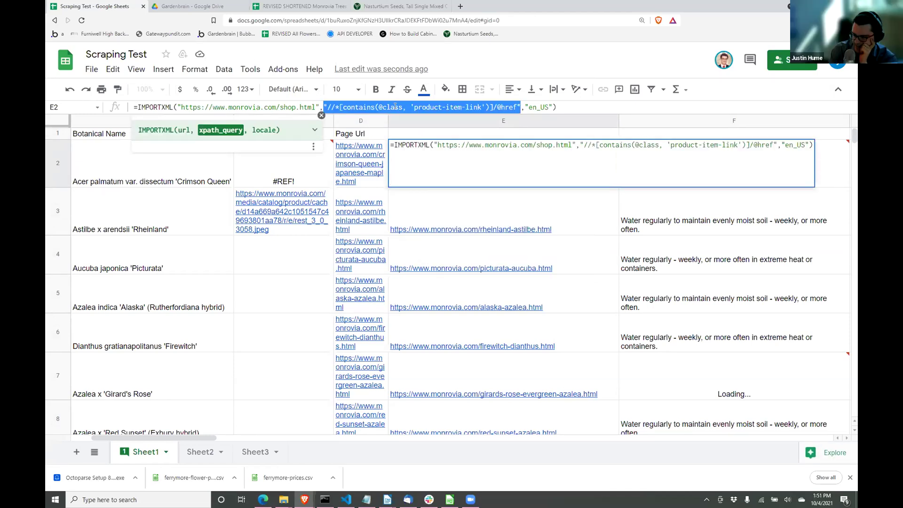
{"action": "double_click", "coordinate": [401, 107]}
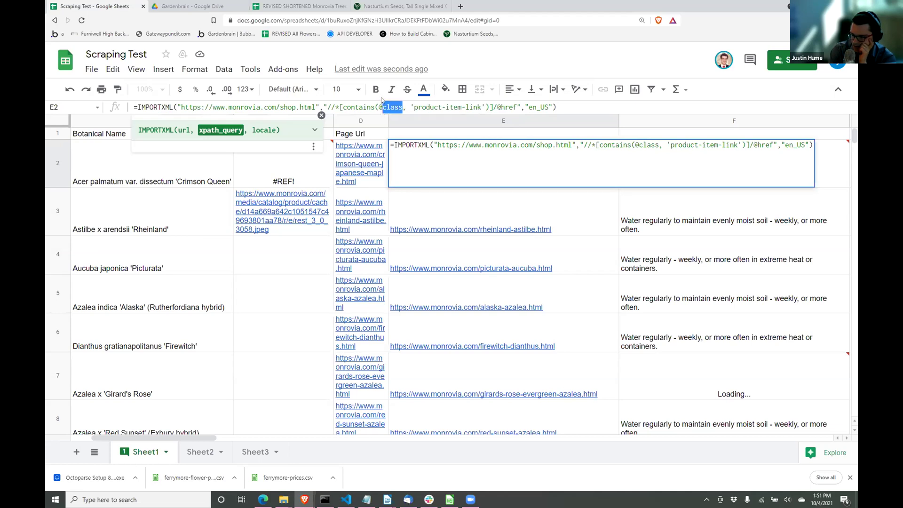
{"action": "type", "text": "id"}
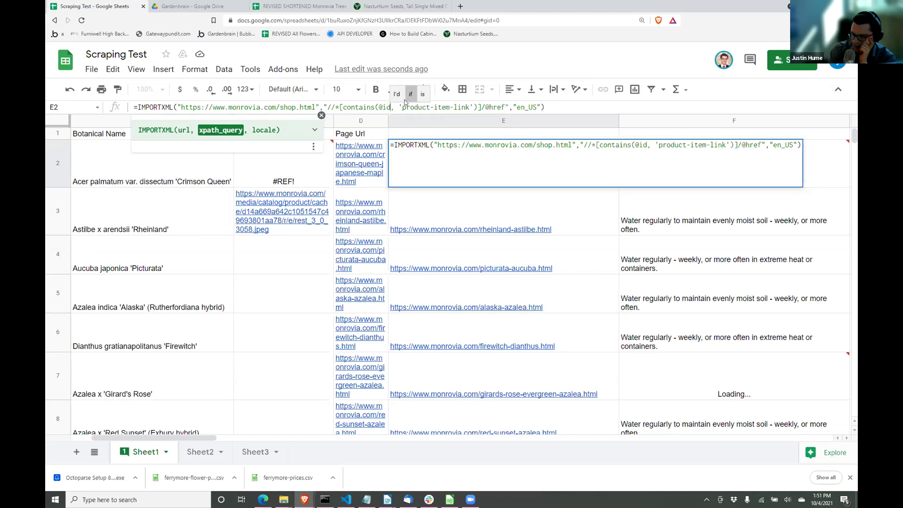
{"action": "left_click_drag", "start_coordinate": [402, 107], "coordinate": [468, 103]}
{"action": "type", "text": "productPrice"}
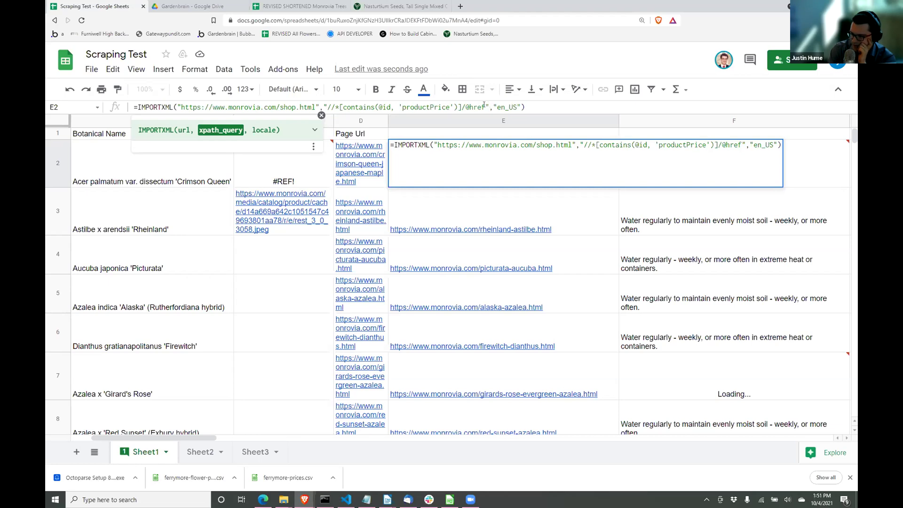
{"action": "key", "text": "BackSpace"}
{"action": "key", "text": "BackSpace"}
{"action": "key", "text": "BackSpace"}
{"action": "key", "text": "BackSpace"}
{"action": "key", "text": "BackSpace"}
{"action": "key", "text": "BackSpace"}
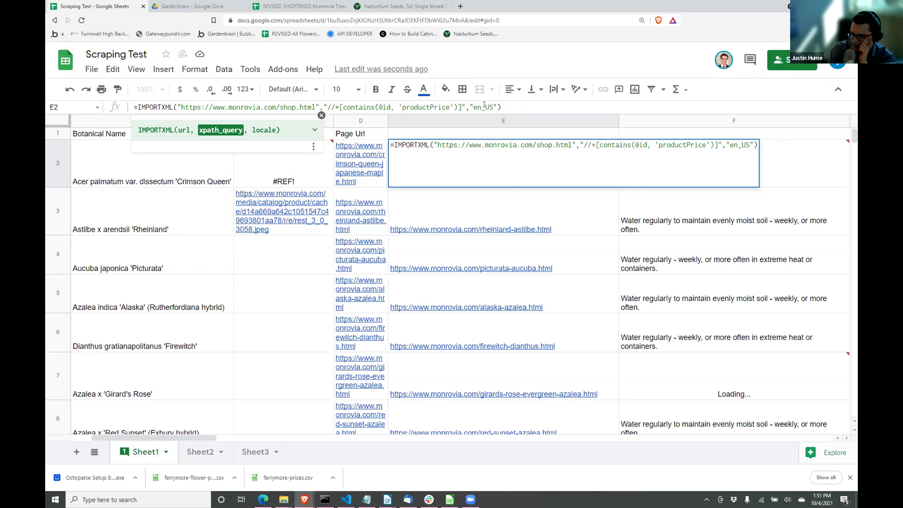
{"action": "key", "text": "Return"}
{"action": "key", "text": "Down"}
{"action": "key", "text": "Down"}
{"action": "key", "text": "Down"}
{"action": "key", "text": "Down"}
{"action": "key", "text": "Down"}
{"action": "key", "text": "Down"}
{"action": "key", "text": "Down"}
{"action": "key", "text": "Down"}
{"action": "key", "text": "Down"}
{"action": "key", "text": "Down"}
{"action": "key", "text": "Down"}
{"action": "key", "text": "Down"}
{"action": "key", "text": "Down"}
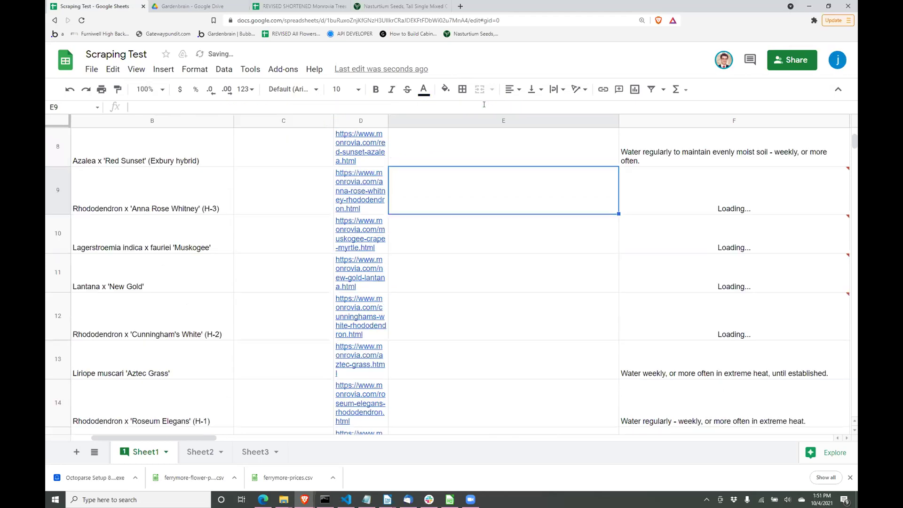
Step: Replace the formula's monrovia.com/shop.html URL with ferrymorse.com/, then bring up the Nasturtium Seeds page
{"action": "scroll", "coordinate": [476, 214], "scroll_direction": "up", "scroll_amount": 10}
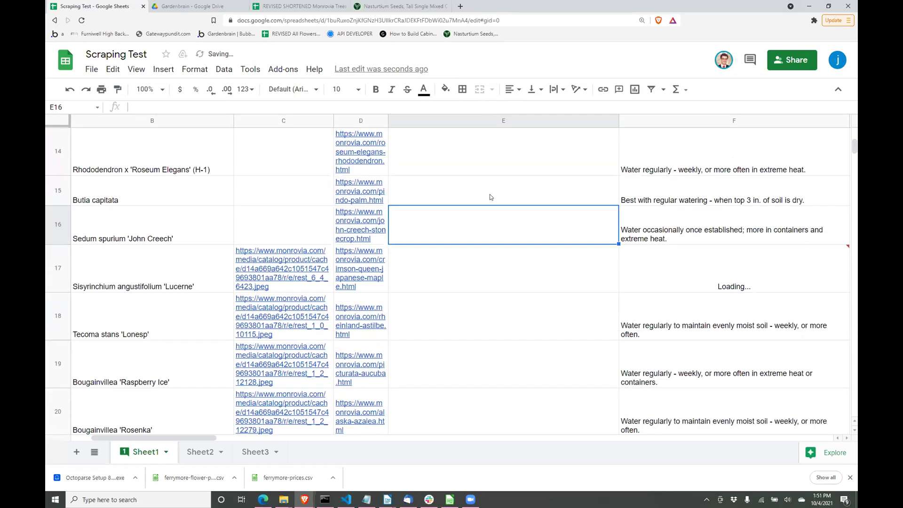
{"action": "scroll", "coordinate": [495, 194], "scroll_direction": "up", "scroll_amount": 3}
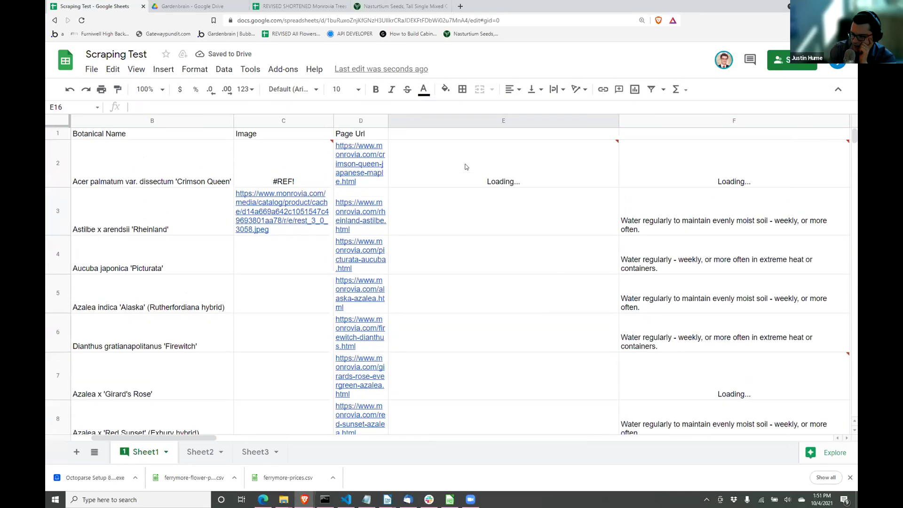
{"action": "left_click", "coordinate": [474, 171]}
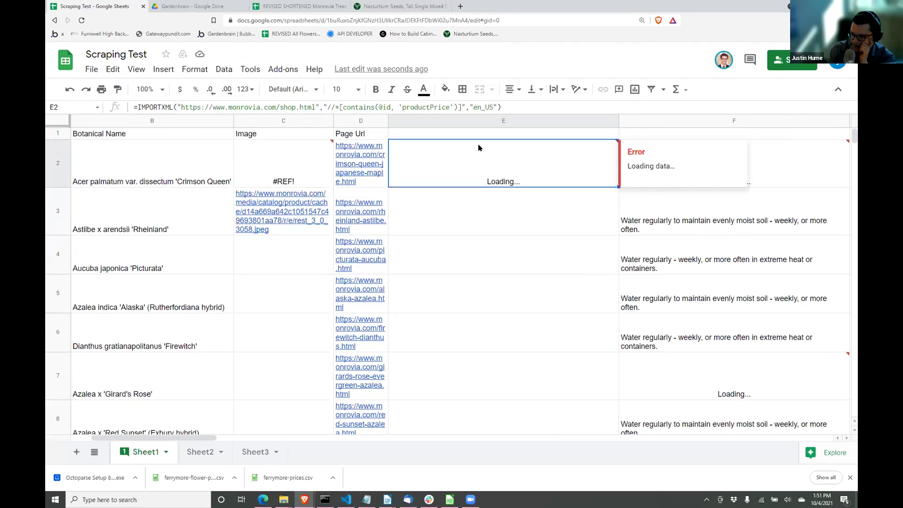
{"action": "left_click_drag", "start_coordinate": [274, 104], "coordinate": [232, 117]}
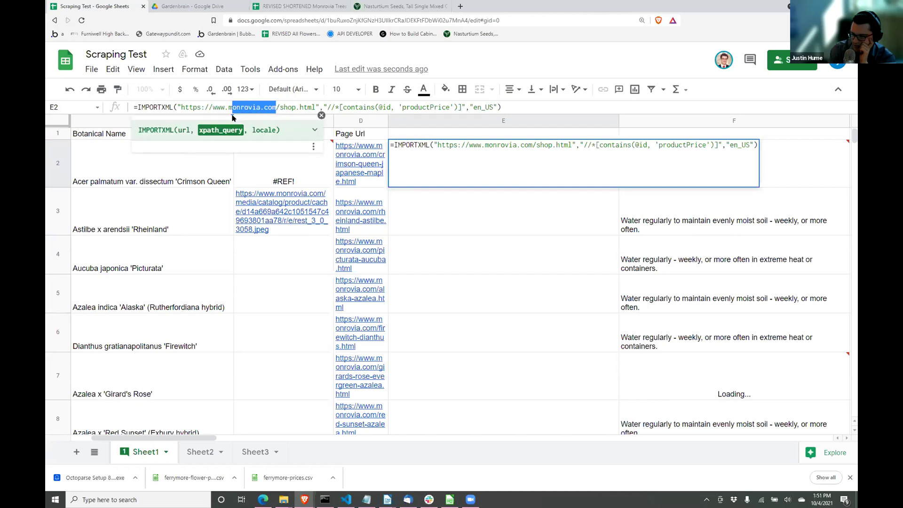
{"action": "key", "text": "BackSpace"}
{"action": "key", "text": "BackSpace"}
{"action": "type", "text": "ferrymorse.com"}
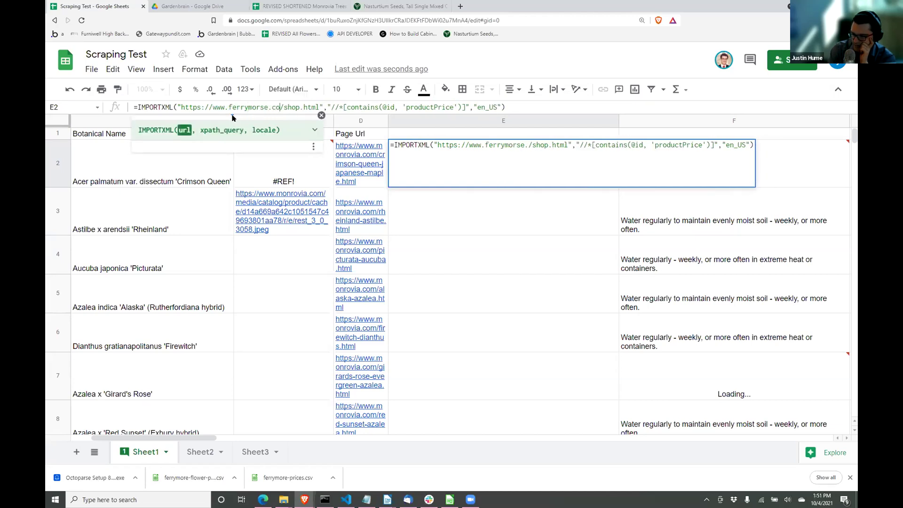
{"action": "left_click", "coordinate": [321, 106]}
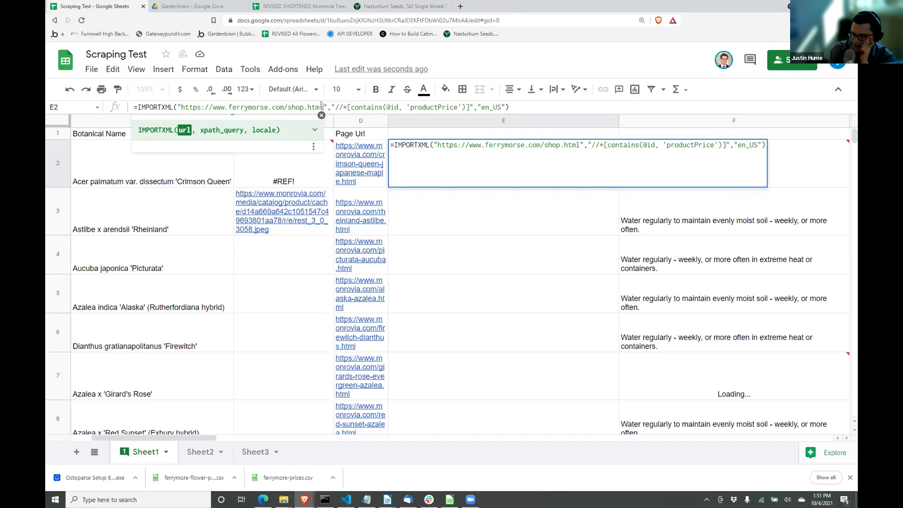
{"action": "key", "text": "BackSpace"}
{"action": "key", "text": "BackSpace"}
{"action": "key", "text": "BackSpace"}
{"action": "key", "text": "BackSpace"}
{"action": "key", "text": "BackSpace"}
{"action": "key", "text": "BackSpace"}
{"action": "key", "text": "BackSpace"}
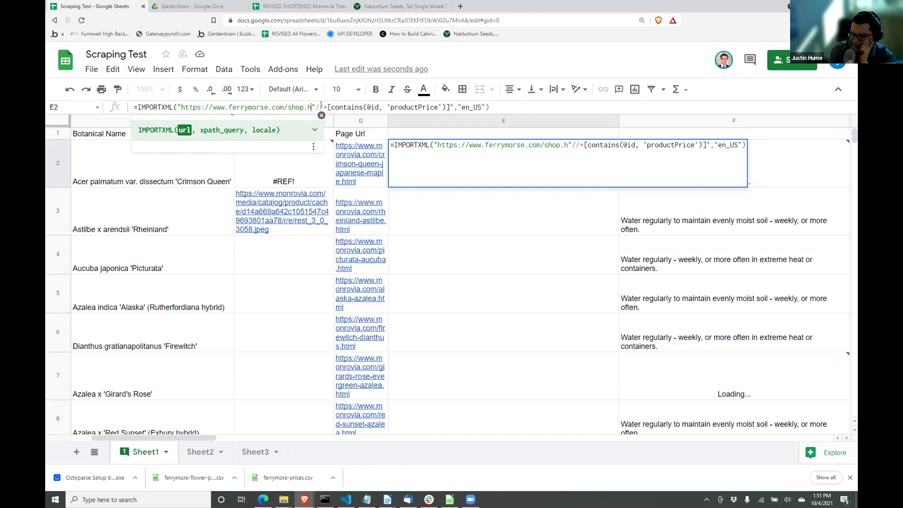
{"action": "key", "text": "BackSpace"}
{"action": "key", "text": "BackSpace"}
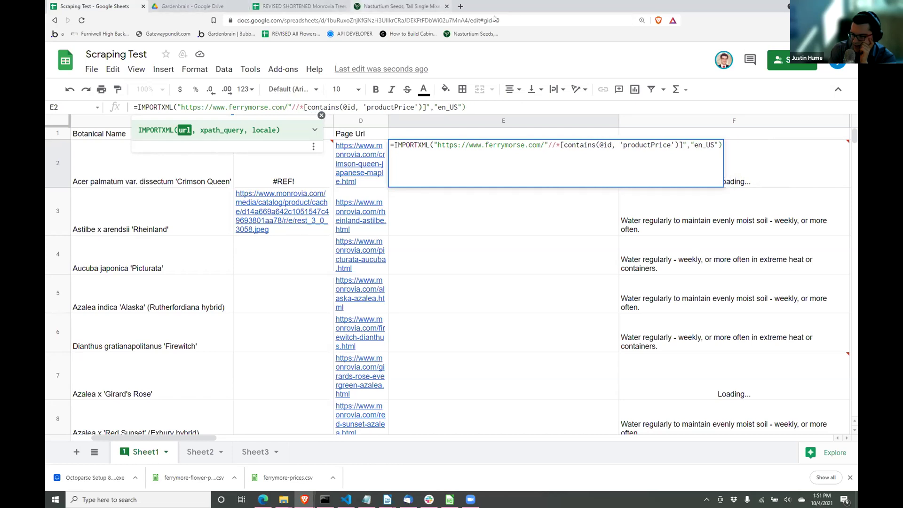
{"action": "left_click", "coordinate": [399, 6]}
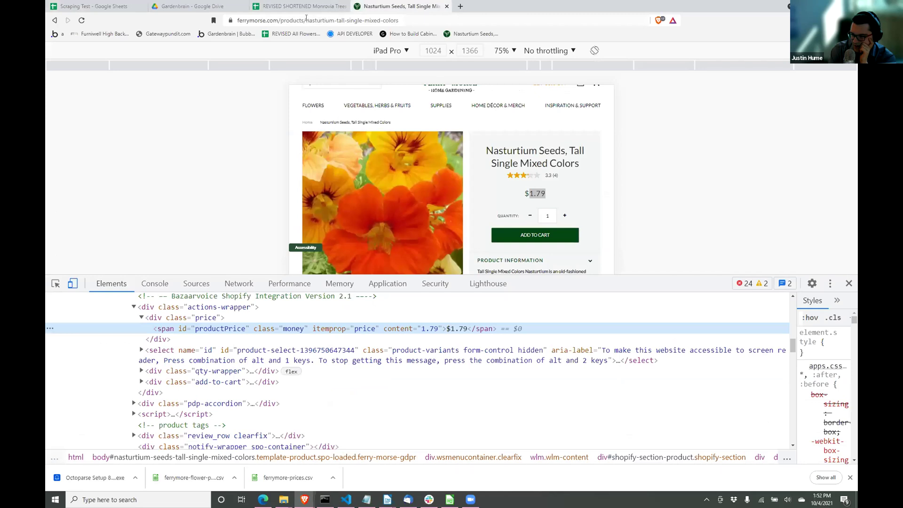
Step: Paste the nasturtium-tall-single-mixed-colors product URL into E2's formula, which yields a parse #ERROR!
{"action": "left_click_drag", "start_coordinate": [302, 21], "coordinate": [225, 20]}
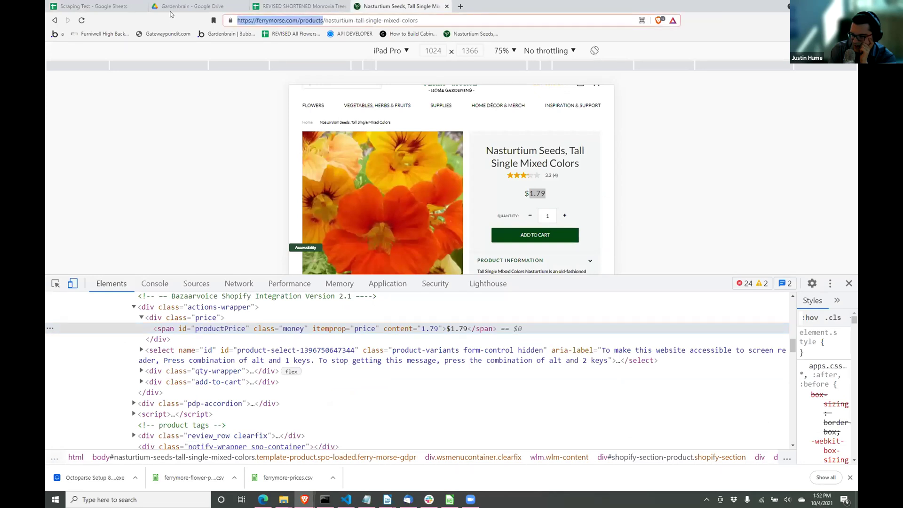
{"action": "left_click", "coordinate": [87, 5]}
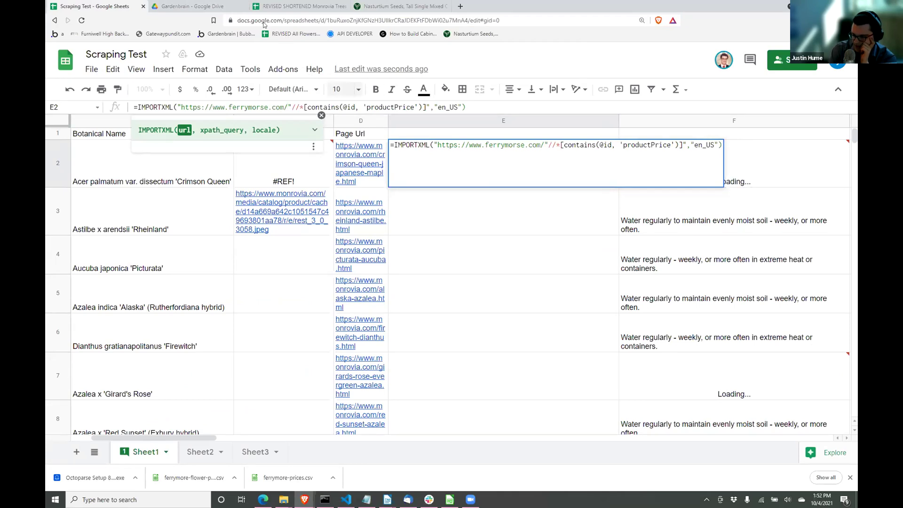
{"action": "left_click", "coordinate": [183, 5]}
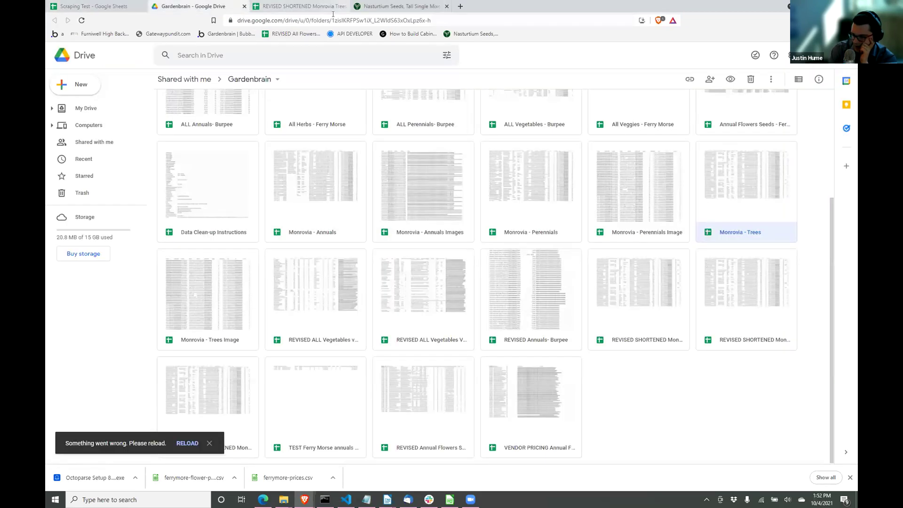
{"action": "key", "text": "ctrl+Tab"}
{"action": "key", "text": "ctrl+Tab"}
{"action": "left_click", "coordinate": [333, 19]}
{"action": "key", "text": "ctrl+c"}
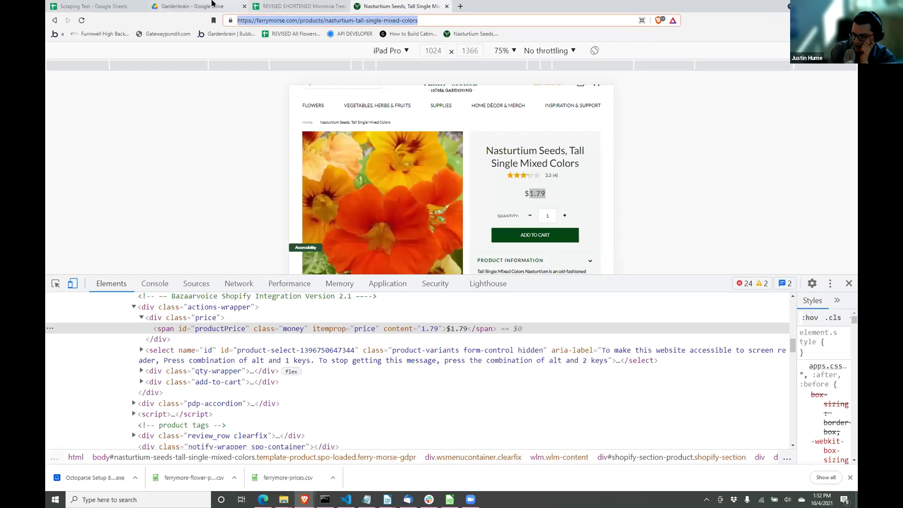
{"action": "left_click", "coordinate": [107, 7]}
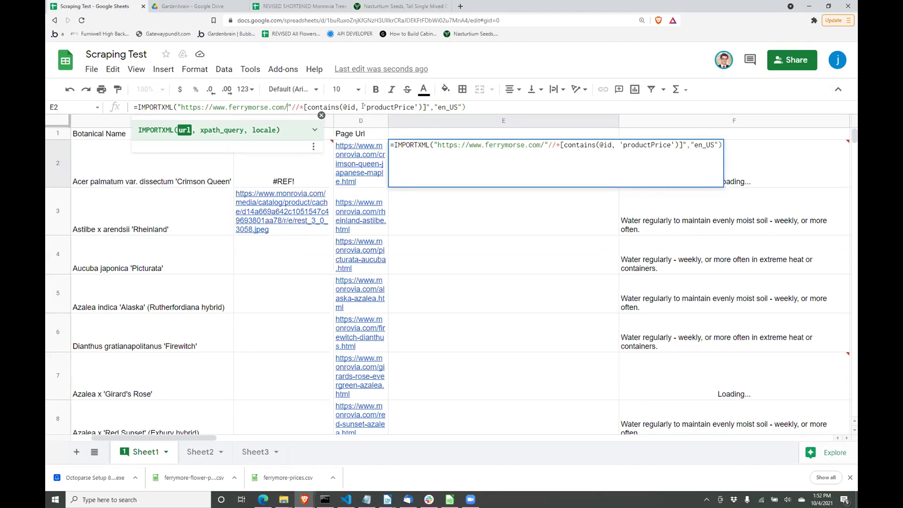
{"action": "left_click_drag", "start_coordinate": [288, 105], "coordinate": [178, 101]}
{"action": "key", "text": "ctrl+v"}
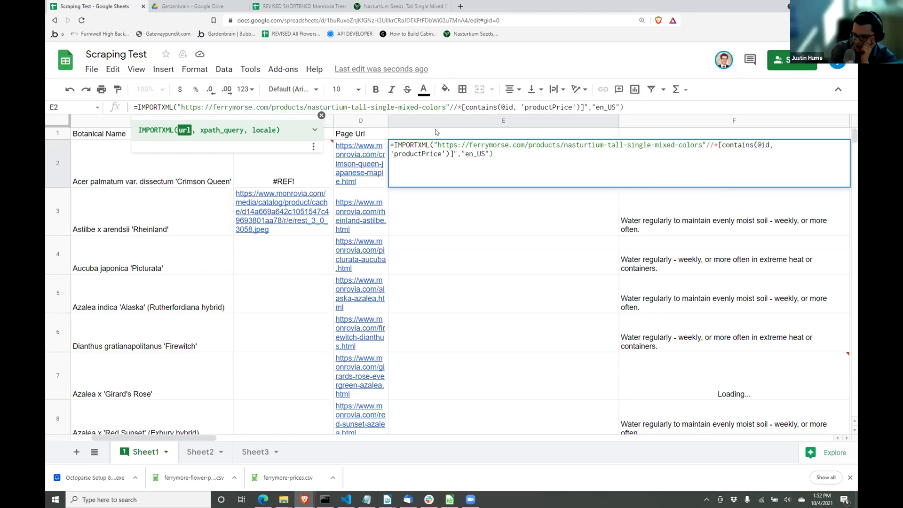
{"action": "key", "text": "Return"}
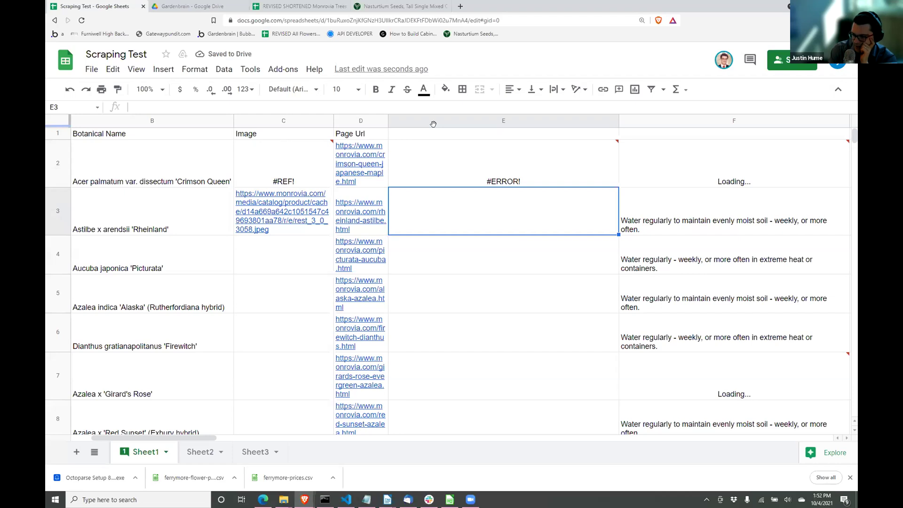
Step: Insert a comma after the URL's closing quote in E2's formula; it still shows #ERROR!
{"action": "mouse_move", "coordinate": [440, 162]}
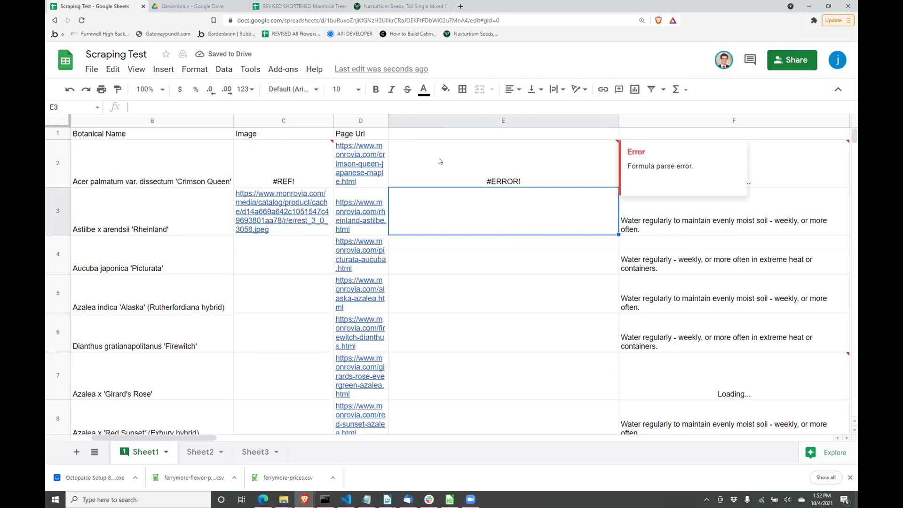
{"action": "left_click", "coordinate": [440, 161]}
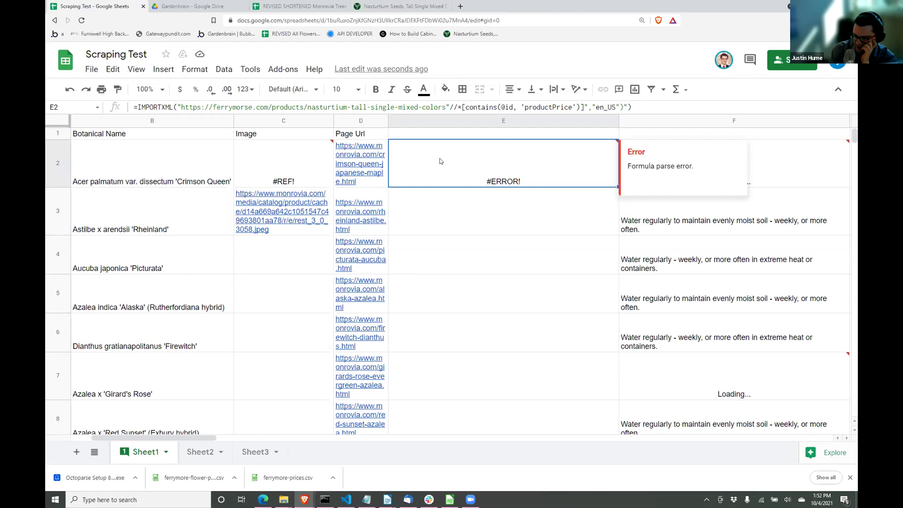
{"action": "left_click", "coordinate": [372, 6]}
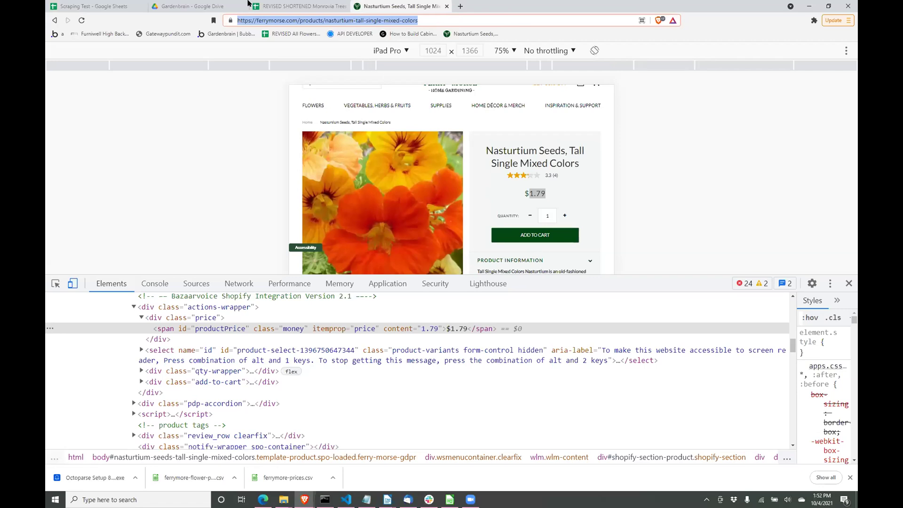
{"action": "left_click", "coordinate": [123, 6]}
{"action": "mouse_move", "coordinate": [502, 183]}
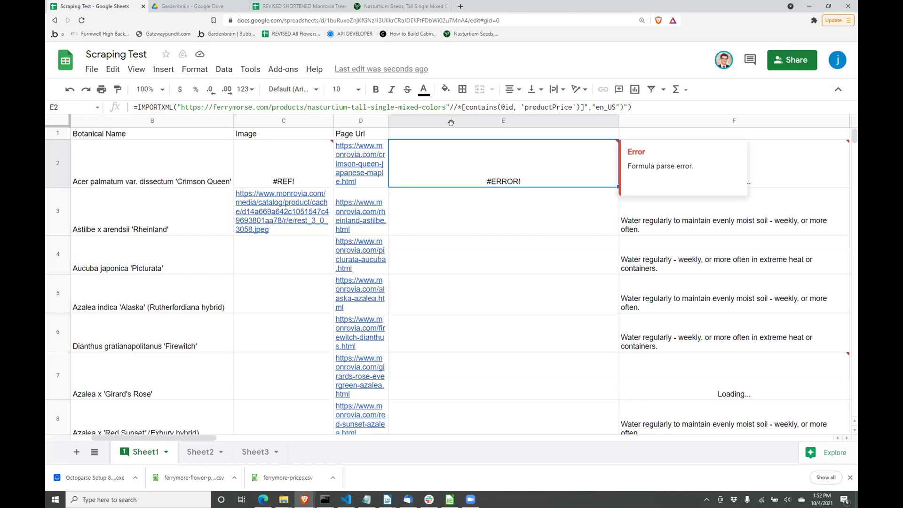
{"action": "left_click", "coordinate": [445, 106]}
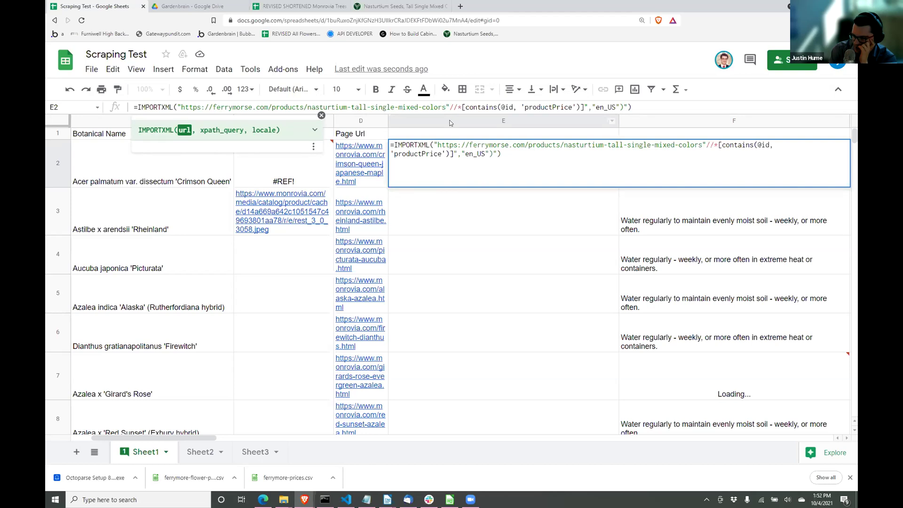
{"action": "type", "text": ","}
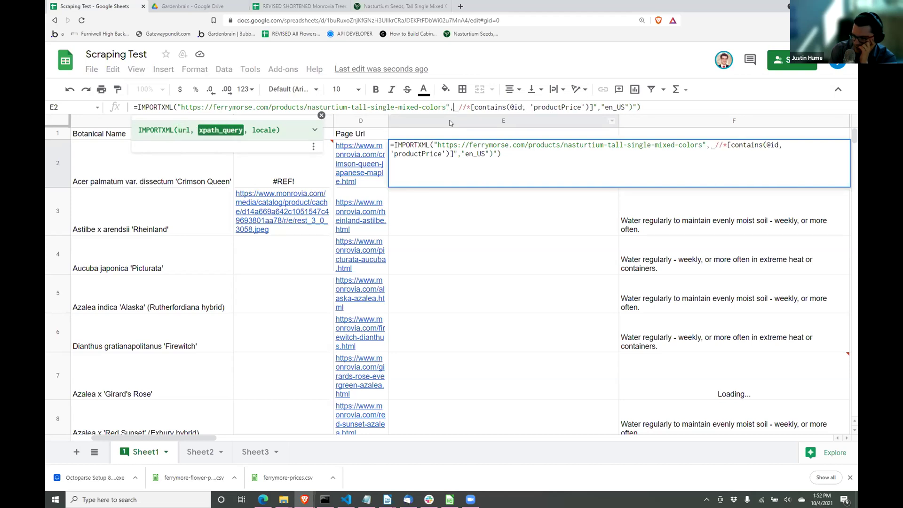
{"action": "key", "text": "Return"}
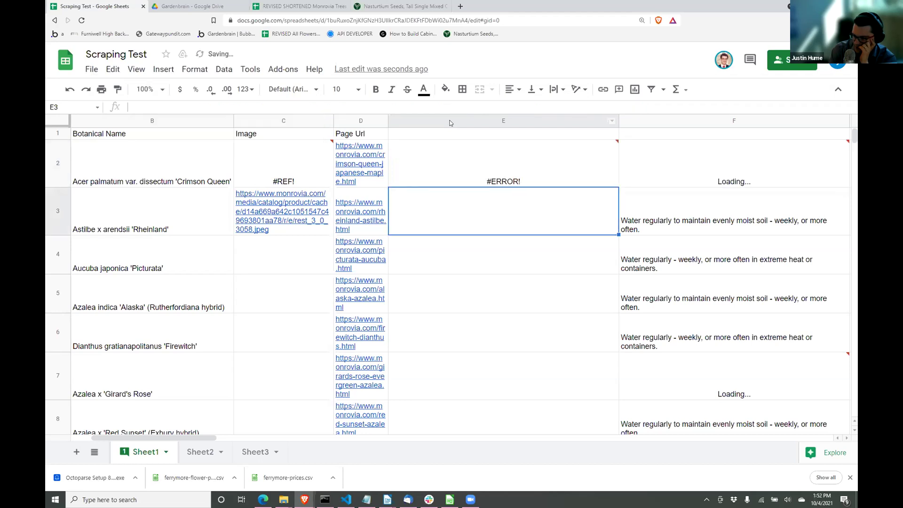
{"action": "left_click", "coordinate": [471, 149]}
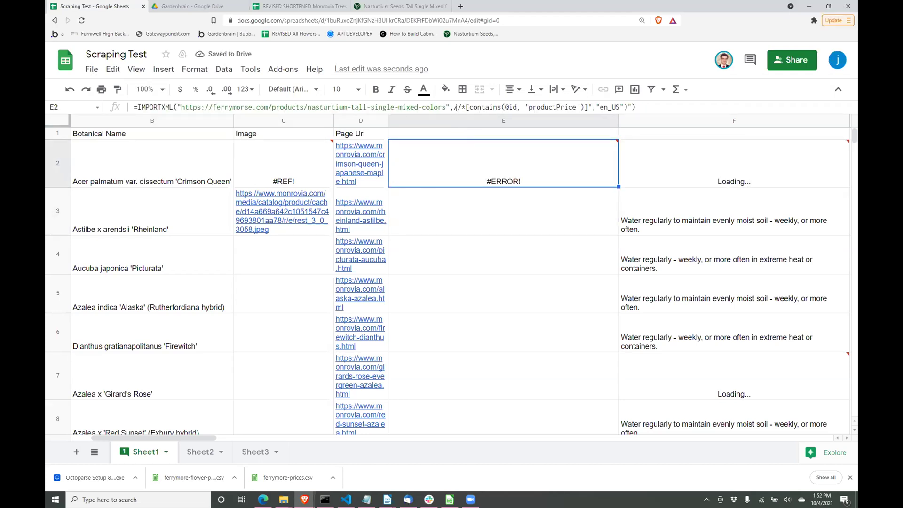
Step: Add a quote before //* and delete the stray trailing character so E2 shows Loading...
{"action": "left_click", "coordinate": [455, 108]}
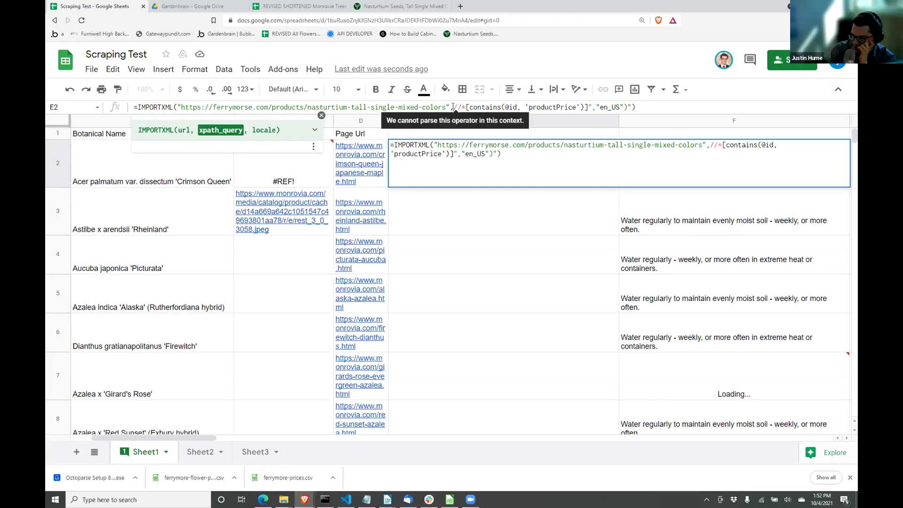
{"action": "type", "text": "\""}
{"action": "key", "text": "Return"}
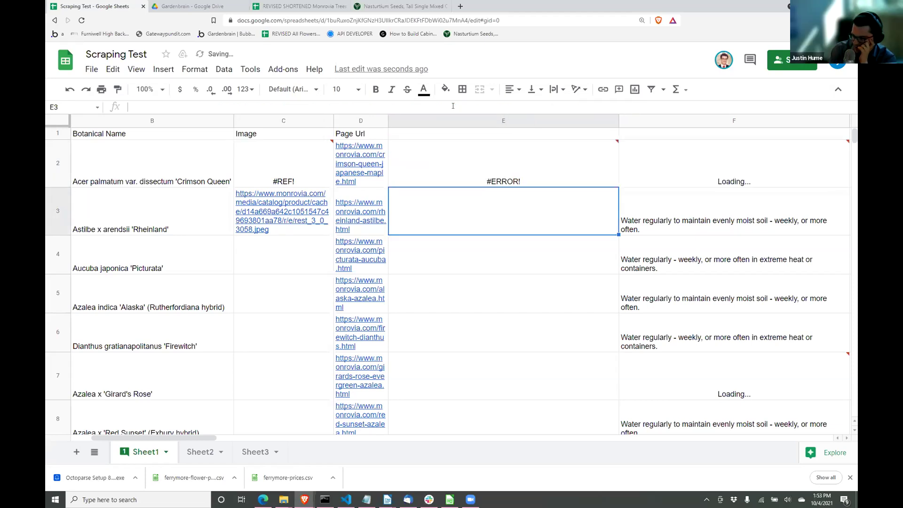
{"action": "left_click", "coordinate": [479, 174]}
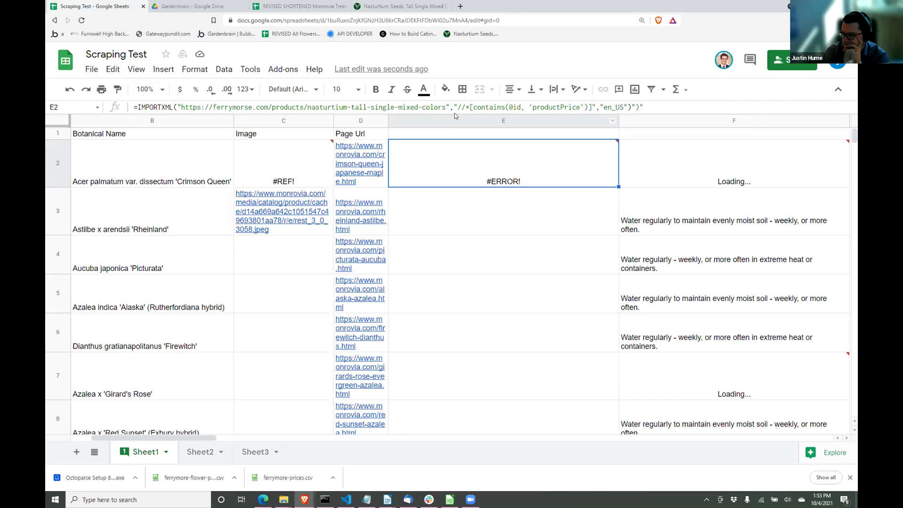
{"action": "mouse_move", "coordinate": [381, 162]}
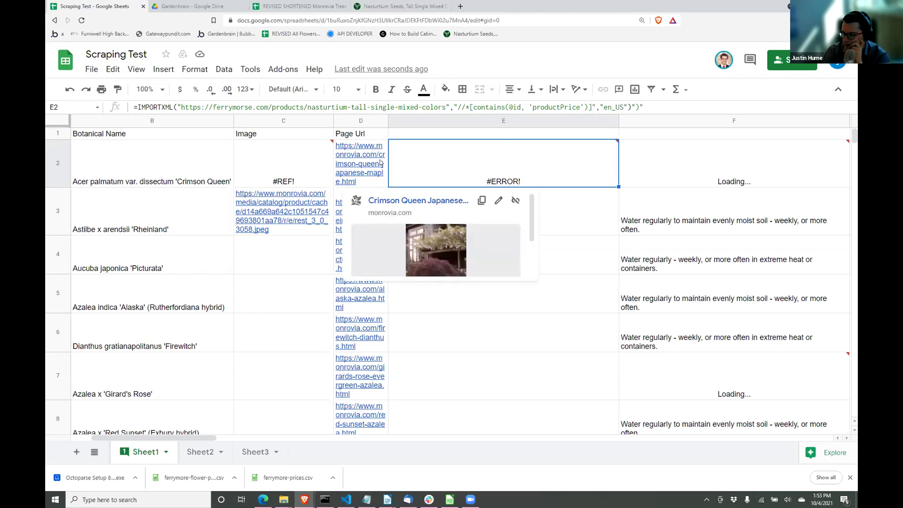
{"action": "left_click", "coordinate": [661, 107]}
{"action": "key", "text": "BackSpace"}
{"action": "key", "text": "BackSpace"}
{"action": "key", "text": "BackSpace"}
{"action": "key", "text": "Return"}
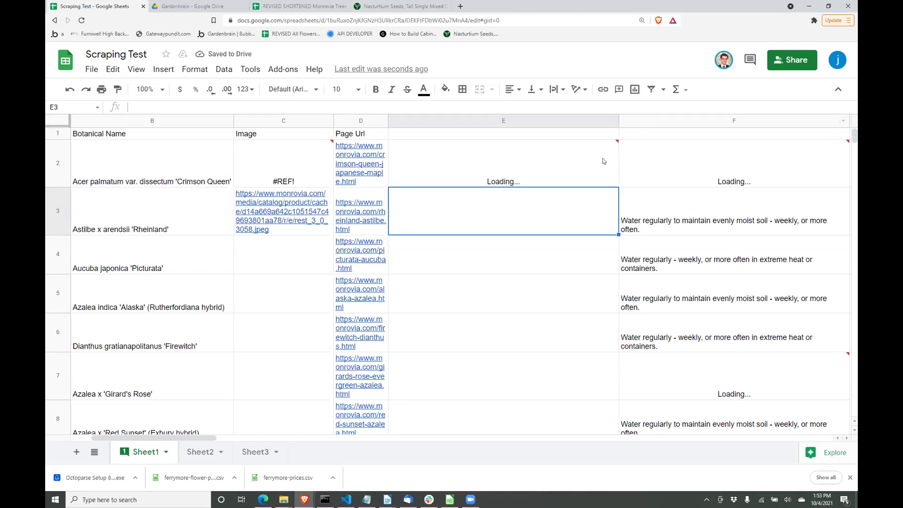
{"action": "mouse_move", "coordinate": [602, 158]}
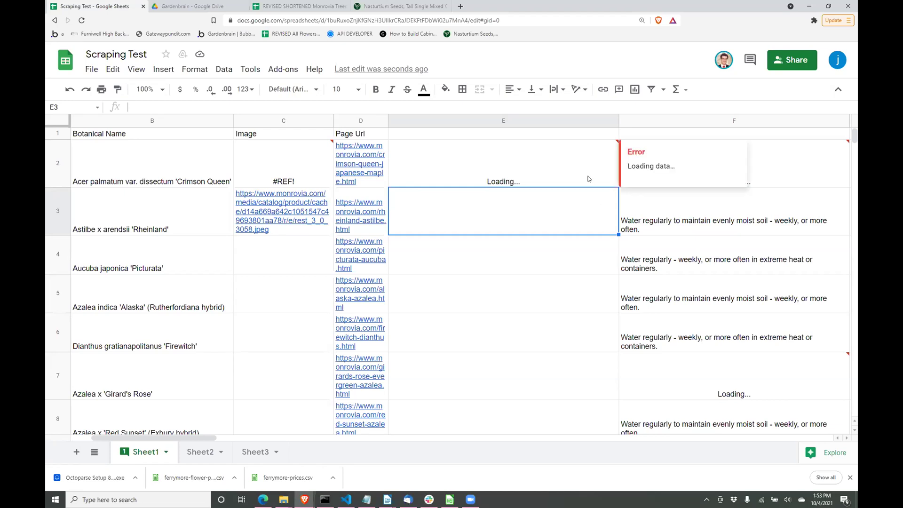
{"action": "left_click", "coordinate": [587, 180]}
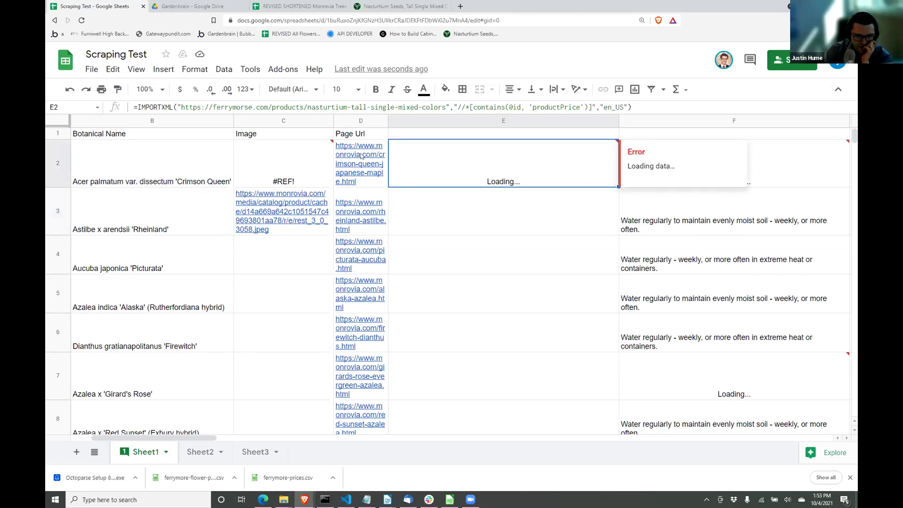
{"action": "left_click", "coordinate": [362, 158]}
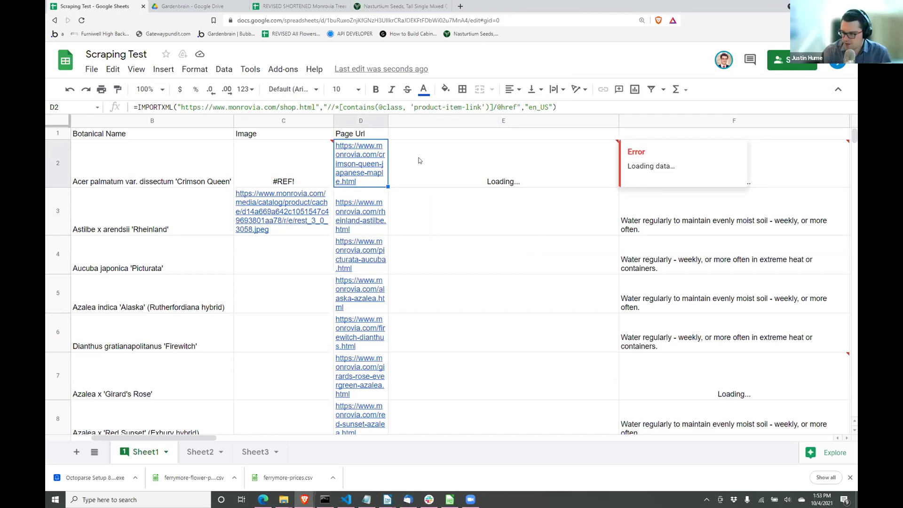
{"action": "left_click", "coordinate": [419, 160]}
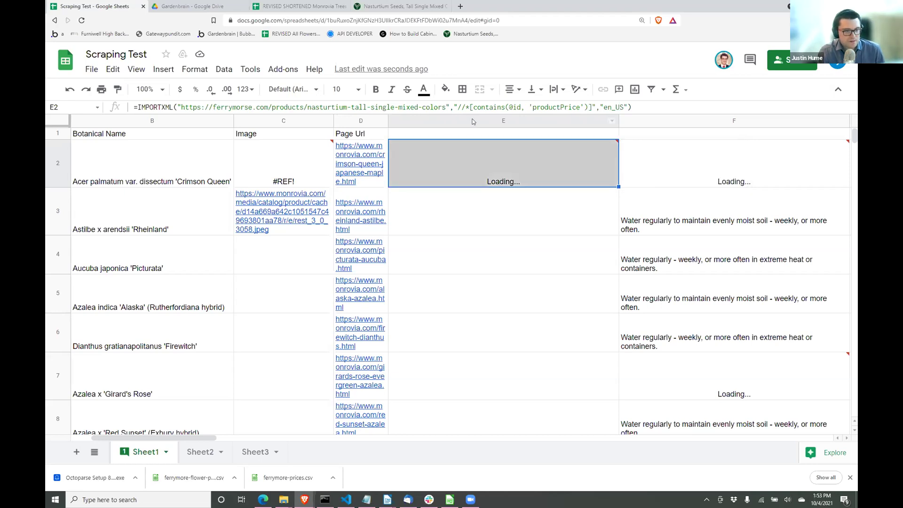
{"action": "left_click", "coordinate": [372, 162]}
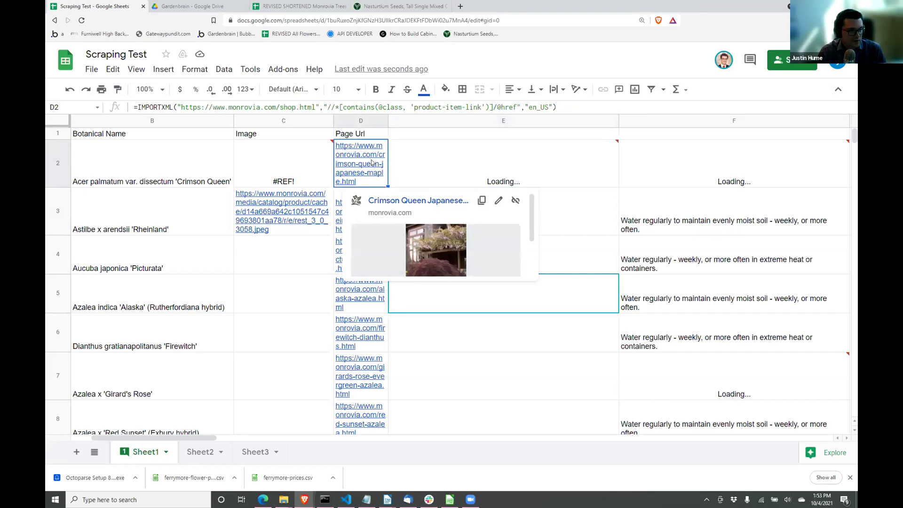
{"action": "left_click", "coordinate": [441, 182]}
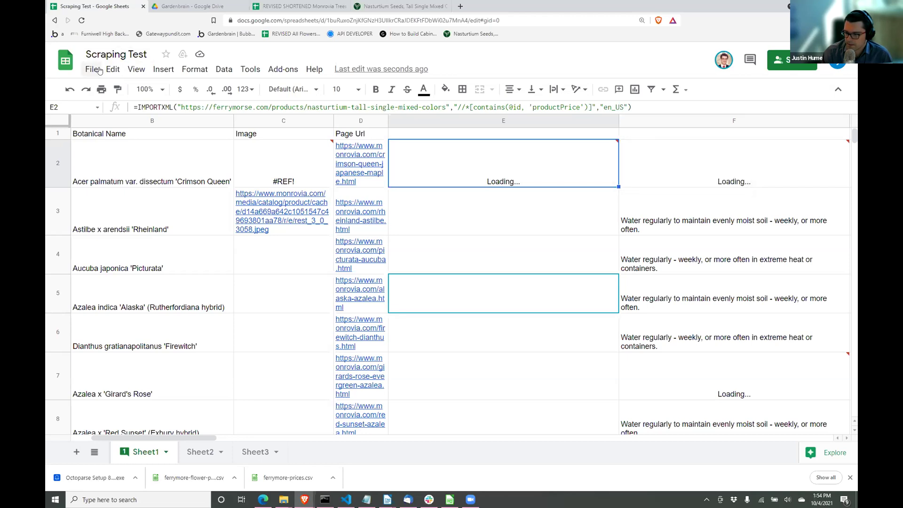
Step: Add a blank Sheet4, then create a new spreadsheet with sheet.new in a new tab
{"action": "left_click", "coordinate": [75, 453]}
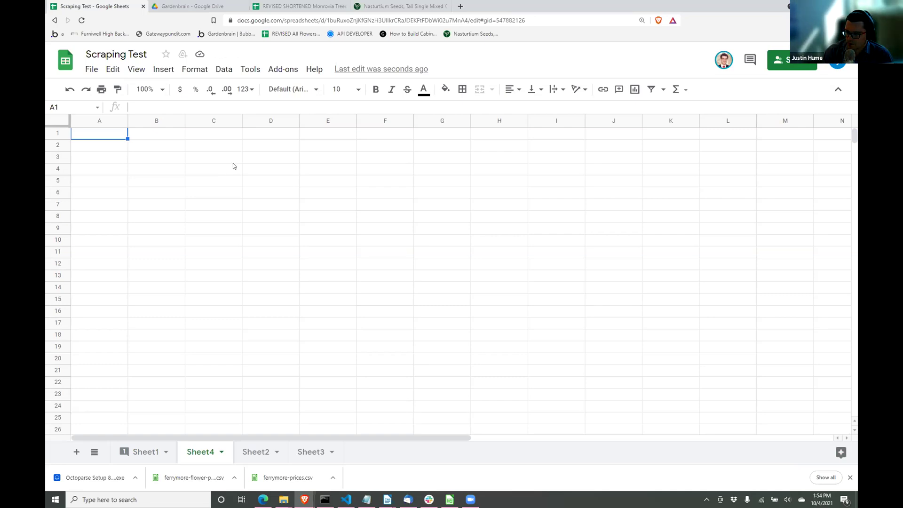
{"action": "key", "text": "ctrl+t"}
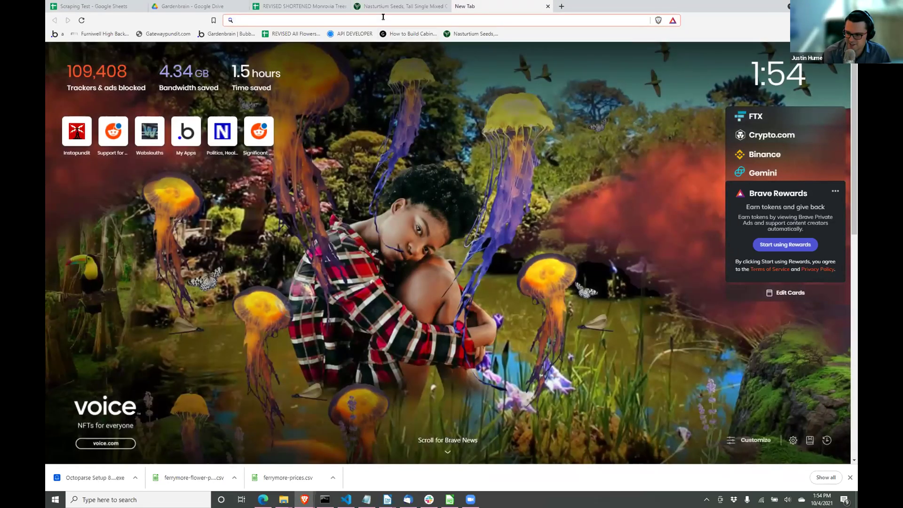
{"action": "type", "text": "s"}
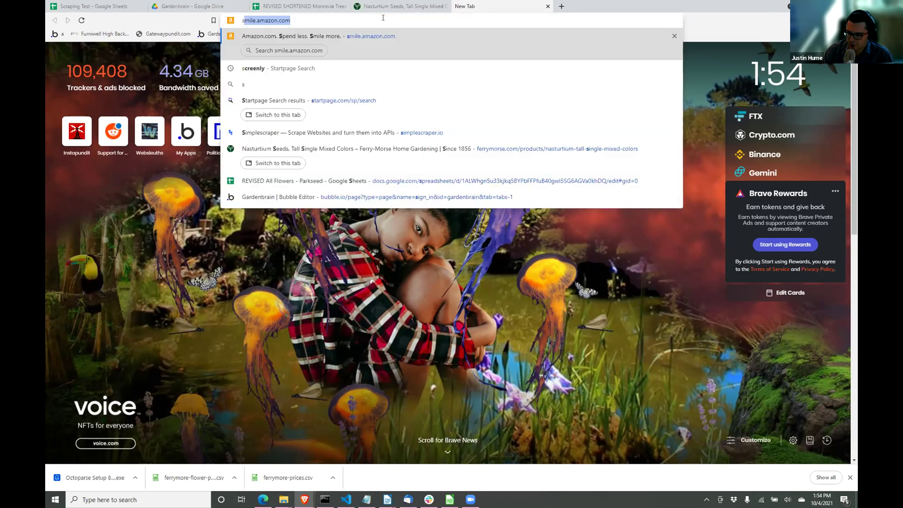
{"action": "type", "text": "heet.new"}
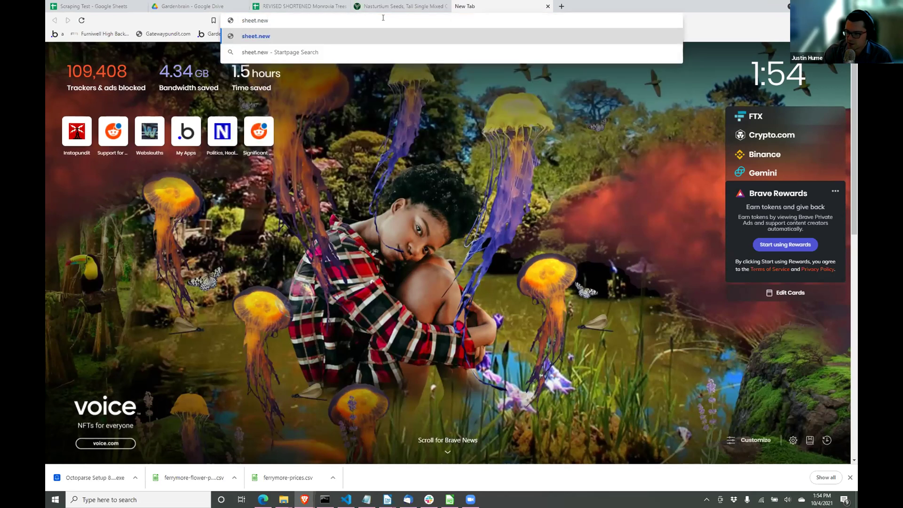
{"action": "key", "text": "Return"}
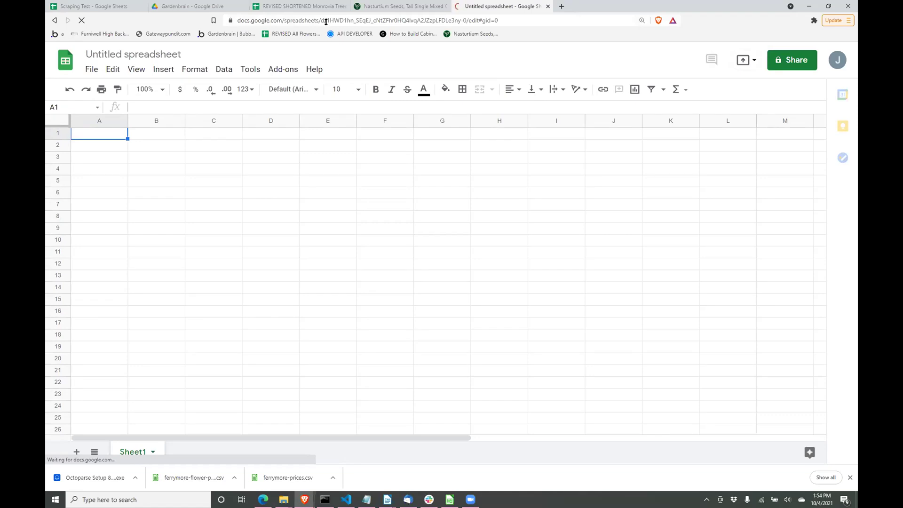
Step: Back on Scraping Test's Sheet1, select the entire ferrymorse productPrice formula in E2
{"action": "left_click", "coordinate": [110, 4]}
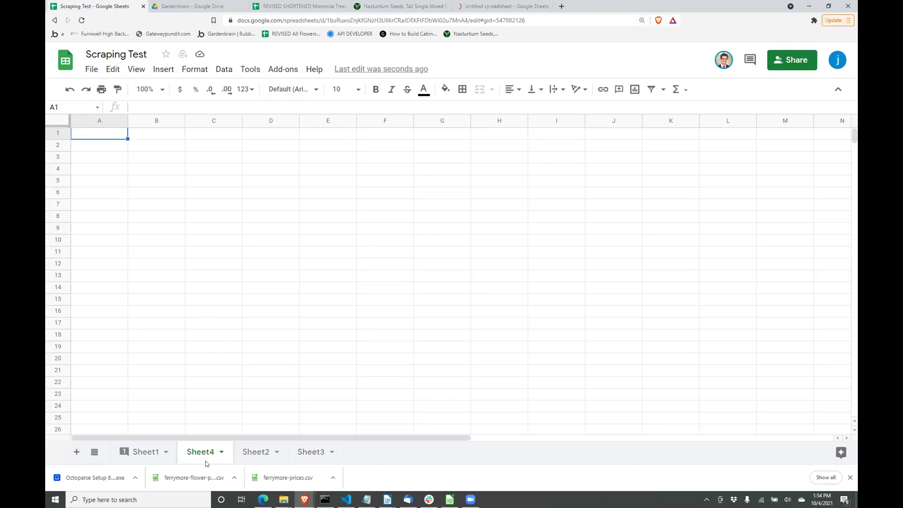
{"action": "scroll", "coordinate": [299, 270], "scroll_direction": "down", "scroll_amount": 1}
{"action": "scroll", "coordinate": [182, 131], "scroll_direction": "up", "scroll_amount": 1}
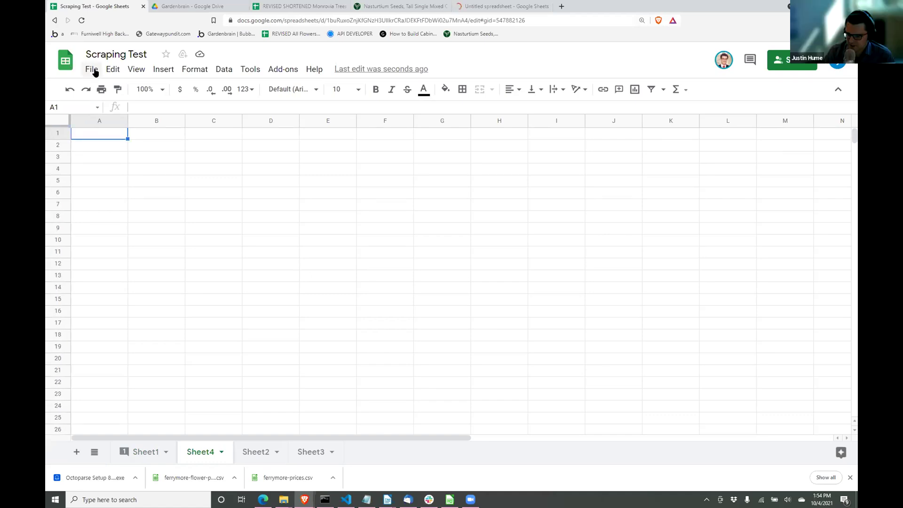
{"action": "left_click", "coordinate": [94, 71]}
{"action": "mouse_move", "coordinate": [113, 70]}
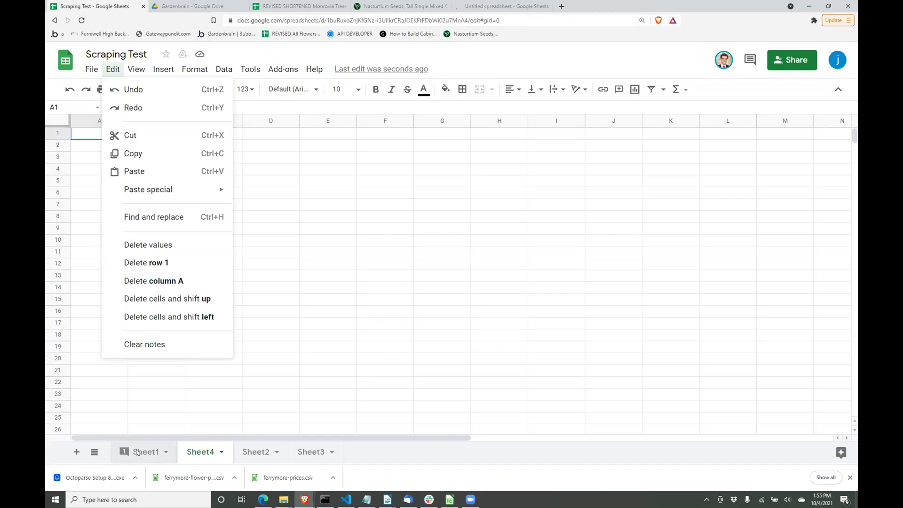
{"action": "left_click", "coordinate": [136, 451]}
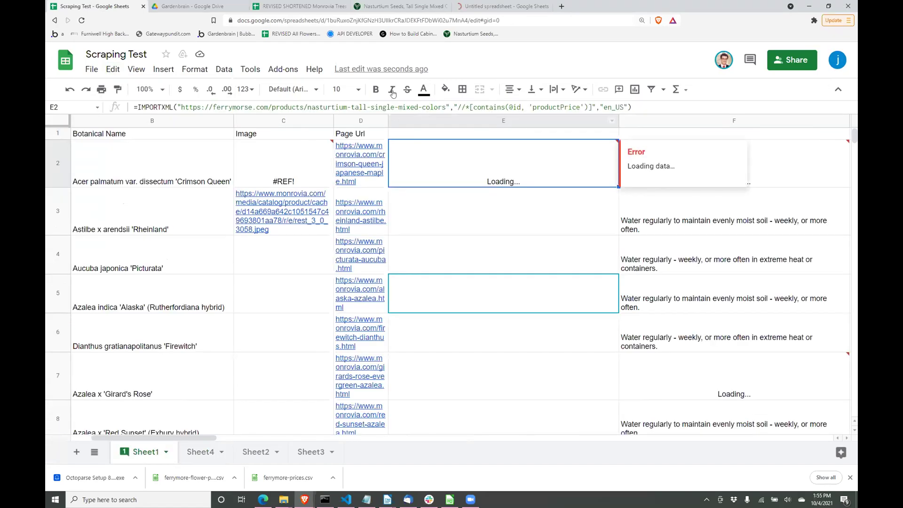
{"action": "left_click", "coordinate": [347, 107]}
{"action": "key", "text": "ctrl+a"}
{"action": "key", "text": "ctrl+c"}
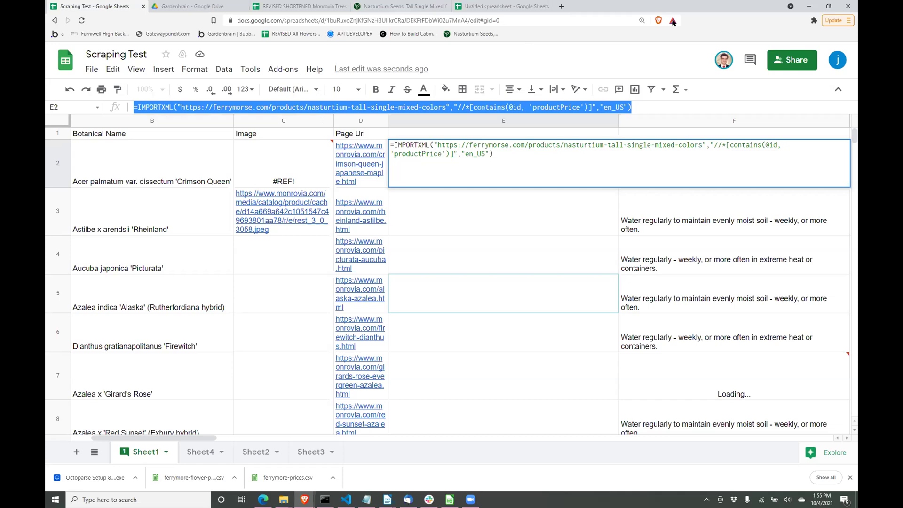
Step: Paste the productPrice IMPORTXML formula into A1 of the untitled spreadsheet, returning $1.79
{"action": "left_click", "coordinate": [542, 9]}
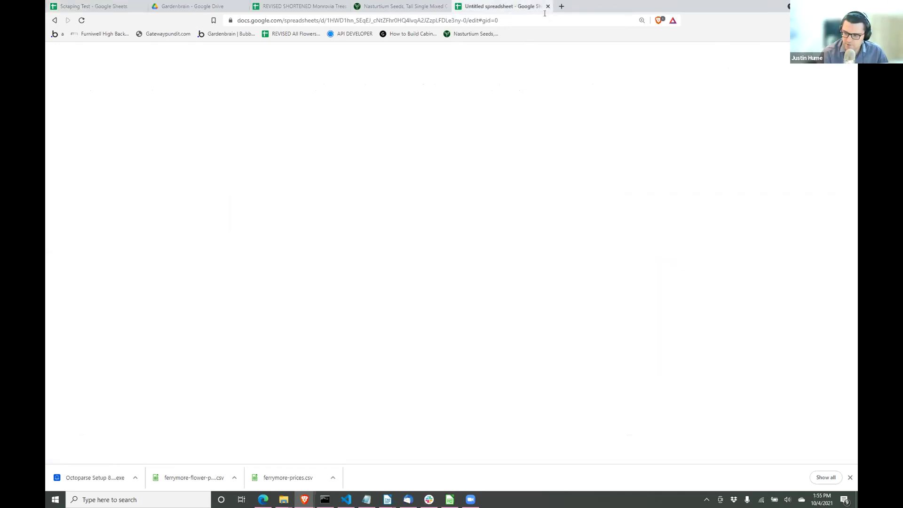
{"action": "key", "text": "Return"}
{"action": "key", "text": "ctrl+v"}
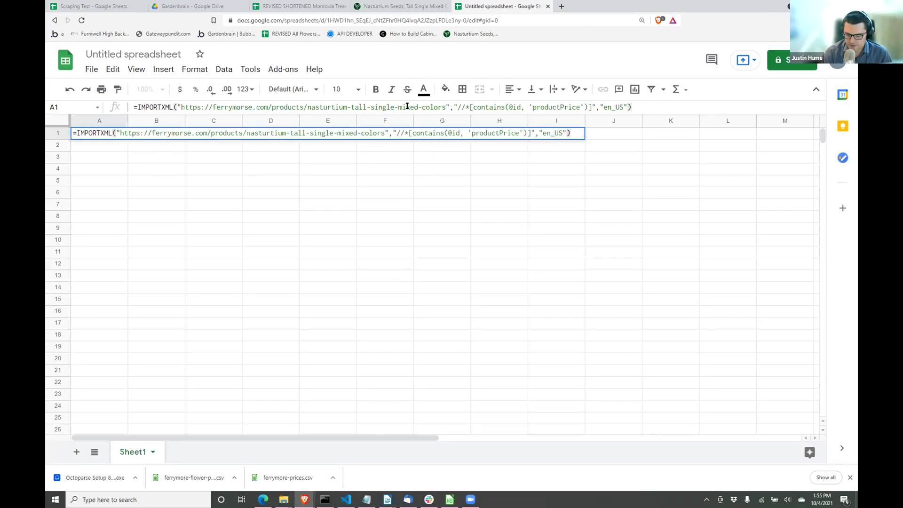
{"action": "key", "text": "Return"}
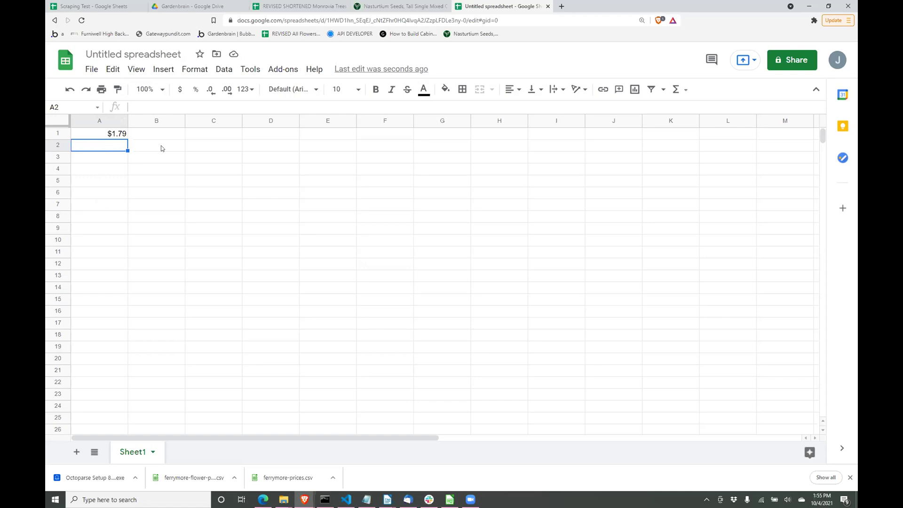
Step: Review the URL in A1's formula, then go back to Scraping Test's Sheet1
{"action": "left_click", "coordinate": [115, 135]}
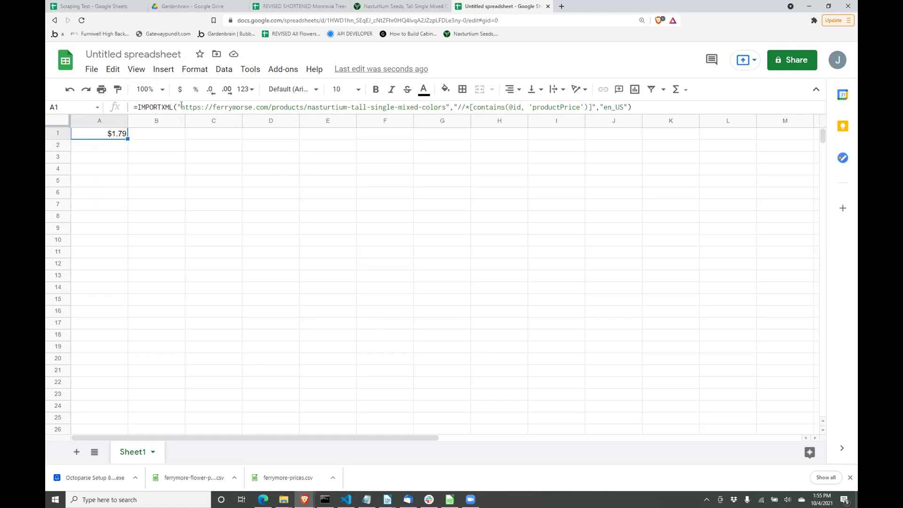
{"action": "left_click_drag", "start_coordinate": [182, 107], "coordinate": [288, 107]}
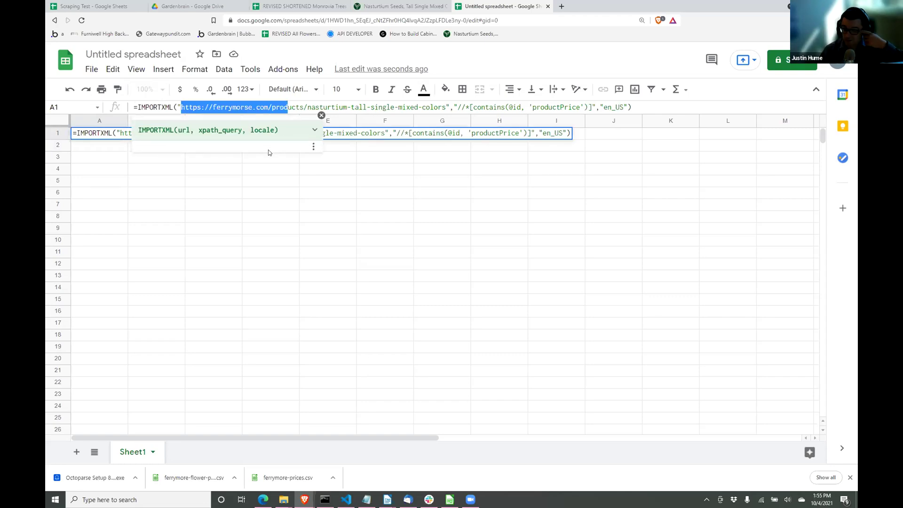
{"action": "left_click", "coordinate": [99, 6]}
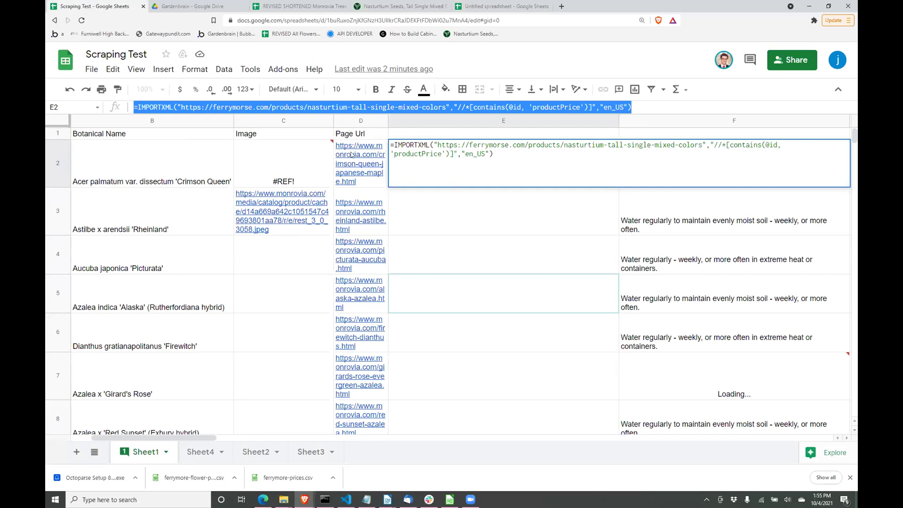
{"action": "left_click", "coordinate": [352, 155]}
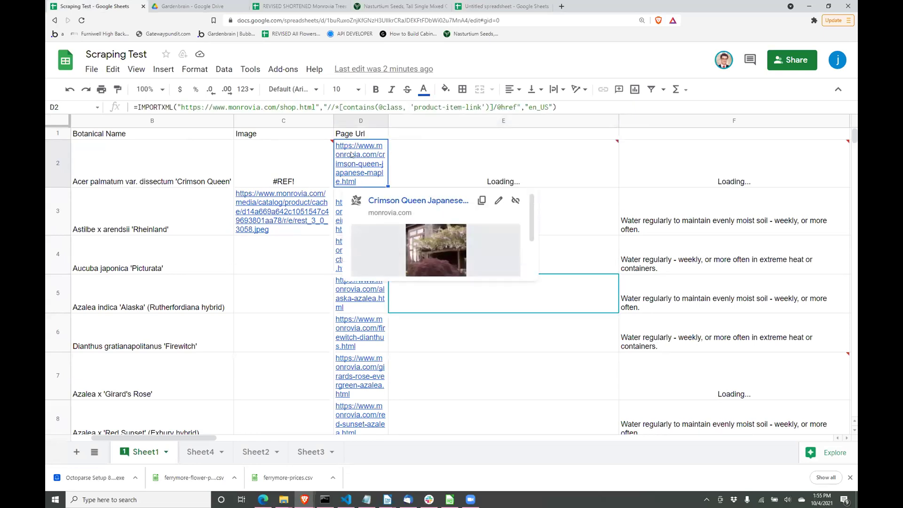